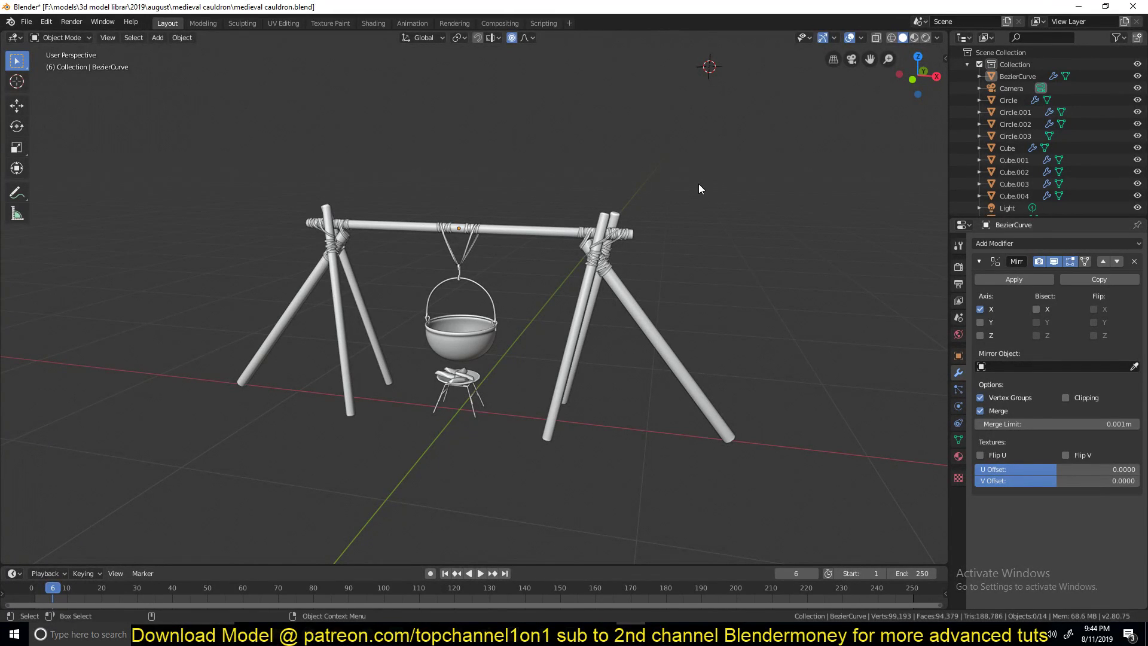
# Step: Examine the medieval cauldron model from several angles, including the pole frame, rope lashings, hanging pot and fire stand
pyautogui.moveTo(652, 205); pyautogui.dragTo(575, 230, button='middle')
pyautogui.scroll(4, 576, 232)
pyautogui.keyDown('shift'); pyautogui.moveTo(613, 179); pyautogui.dragTo(561, 239, button='middle'); pyautogui.keyUp('shift')
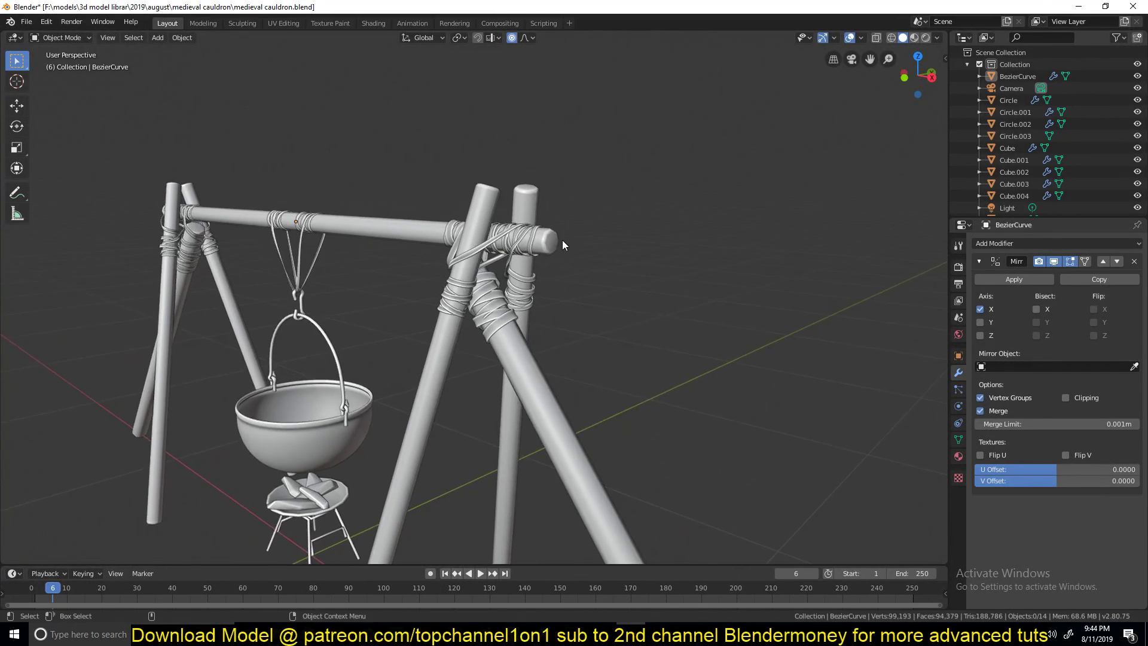
pyautogui.scroll(3, 562, 238)
pyautogui.moveTo(512, 209); pyautogui.dragTo(572, 318, button='middle')
pyautogui.scroll(-8, 454, 228)
pyautogui.scroll(3, 573, 318)
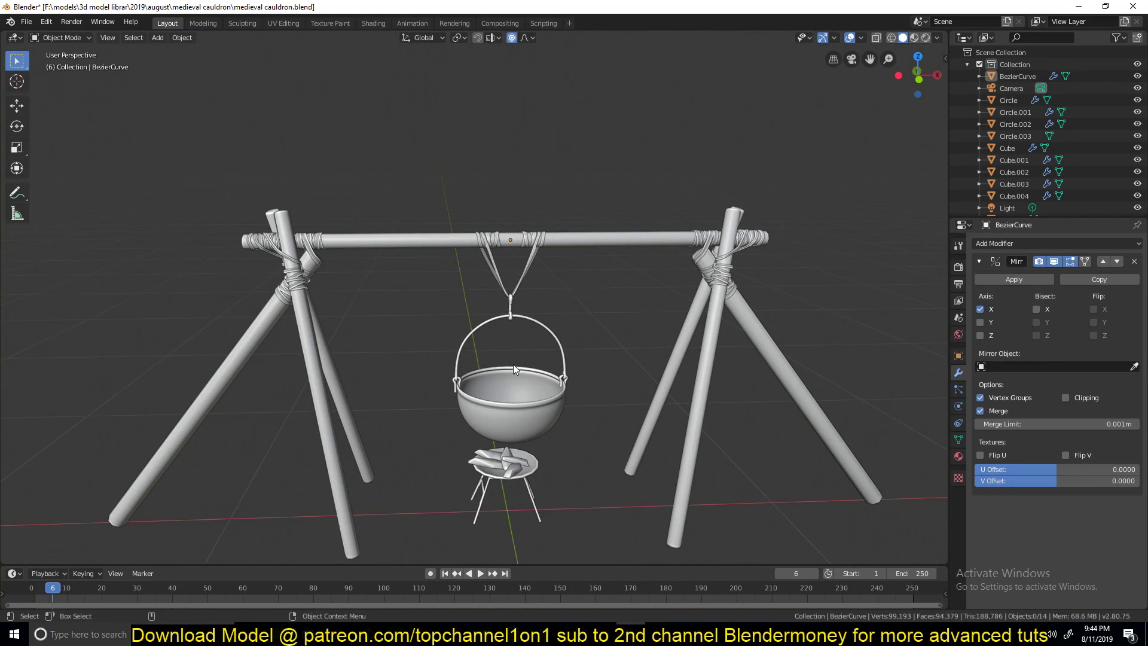
pyautogui.moveTo(525, 367); pyautogui.dragTo(553, 342, button='middle')
pyautogui.moveTo(516, 241); pyautogui.dragTo(410, 203, button='middle')
pyautogui.scroll(-3, 410, 203)
pyautogui.moveTo(231, 151); pyautogui.dragTo(723, 464)
pyautogui.click(631, 316)
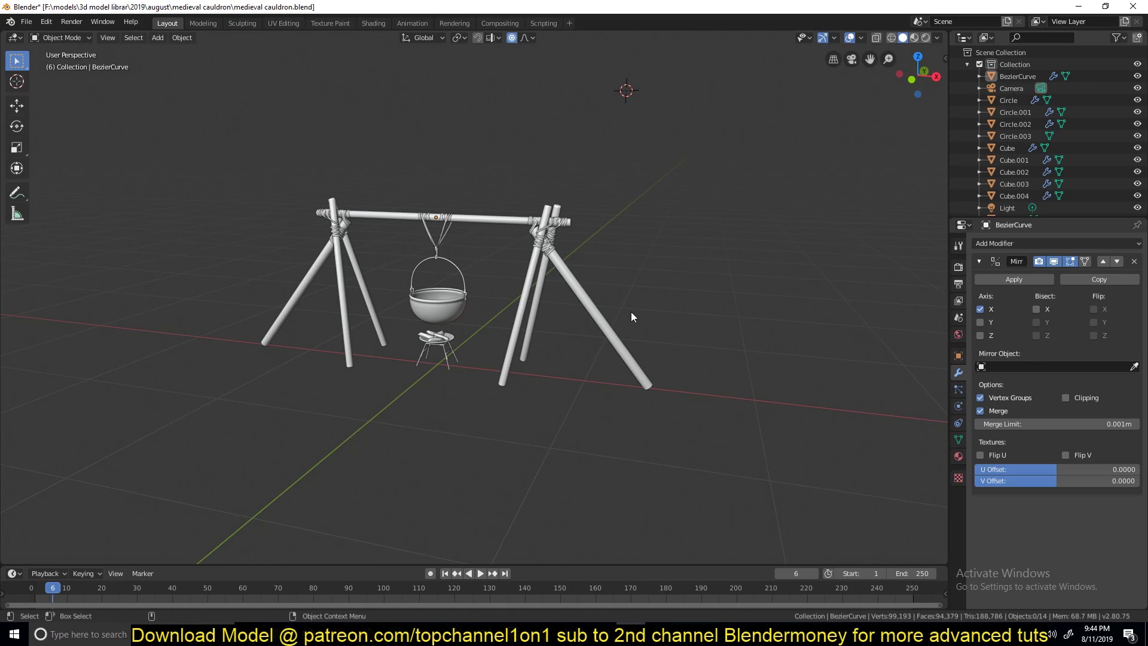
pyautogui.moveTo(645, 308); pyautogui.dragTo(655, 309, button='middle')
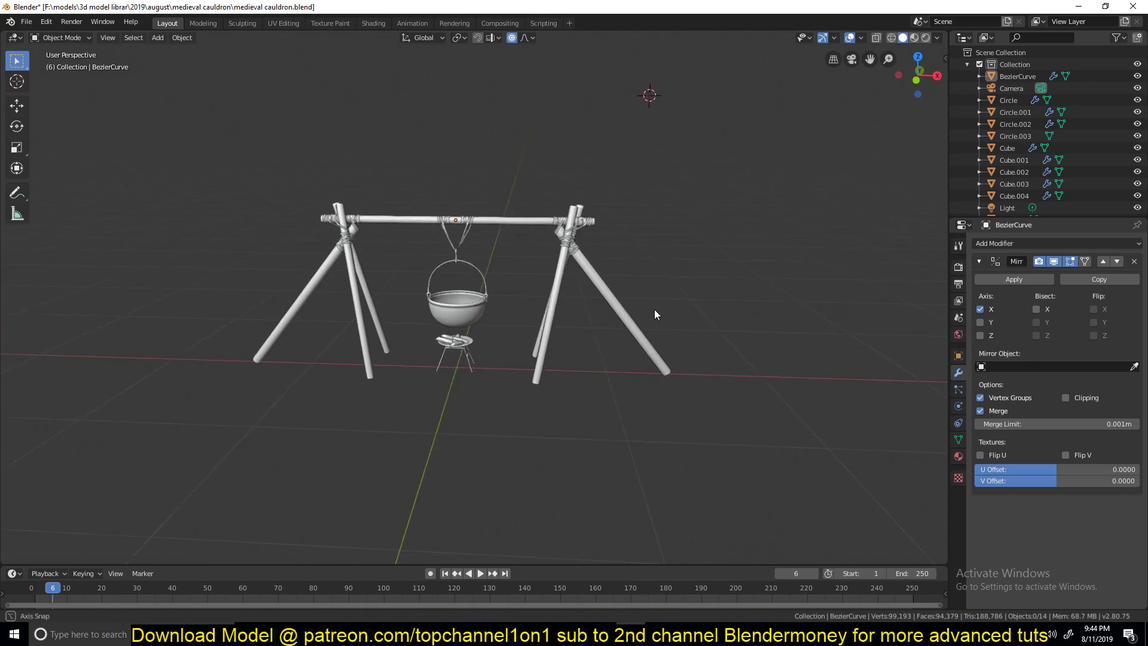
pyautogui.scroll(1, 656, 309)
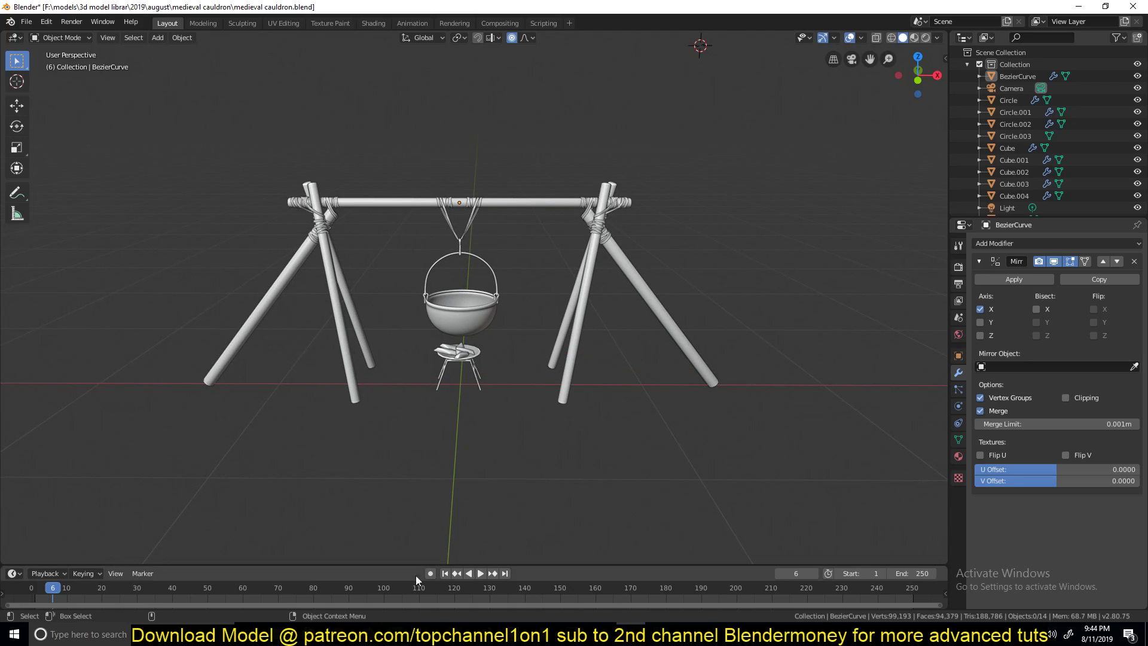
pyautogui.click(366, 633)
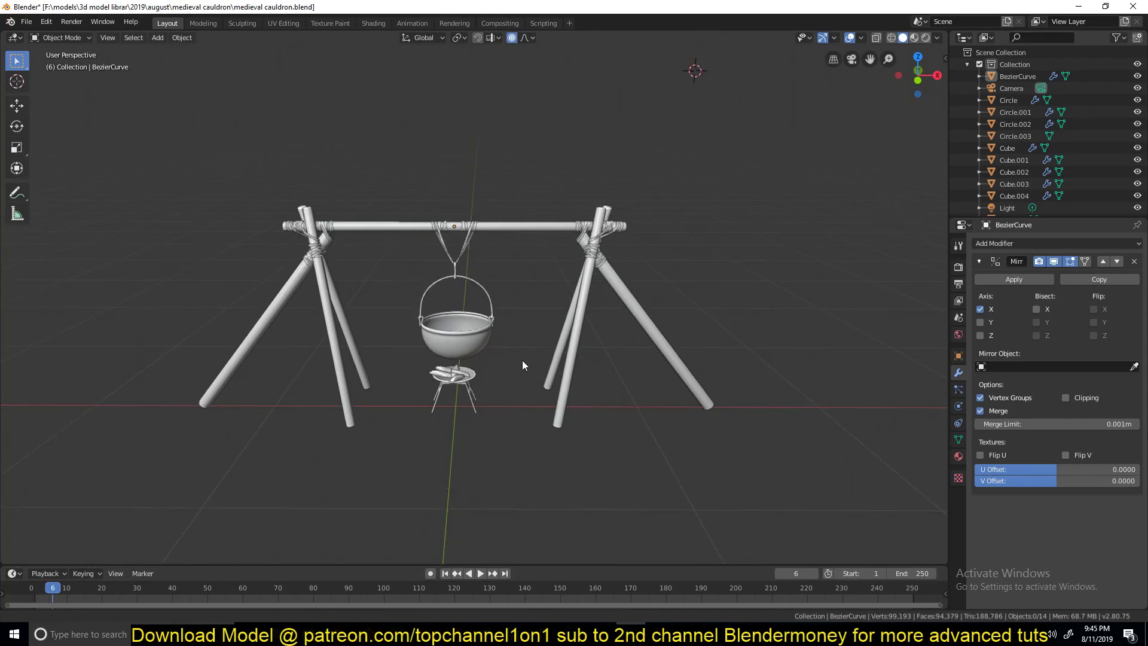
# Step: Inspect the rope lashings around the pole joint at the end of the crossbar in front view
pyautogui.scroll(5, 503, 360)
pyautogui.keyDown('shift'); pyautogui.moveTo(522, 360); pyautogui.dragTo(336, 342, button='middle'); pyautogui.keyUp('shift')
pyautogui.scroll(2, 336, 342)
pyautogui.press('KP_1')
pyautogui.scroll(-5, 448, 261)
pyautogui.scroll(6, 556, 272)
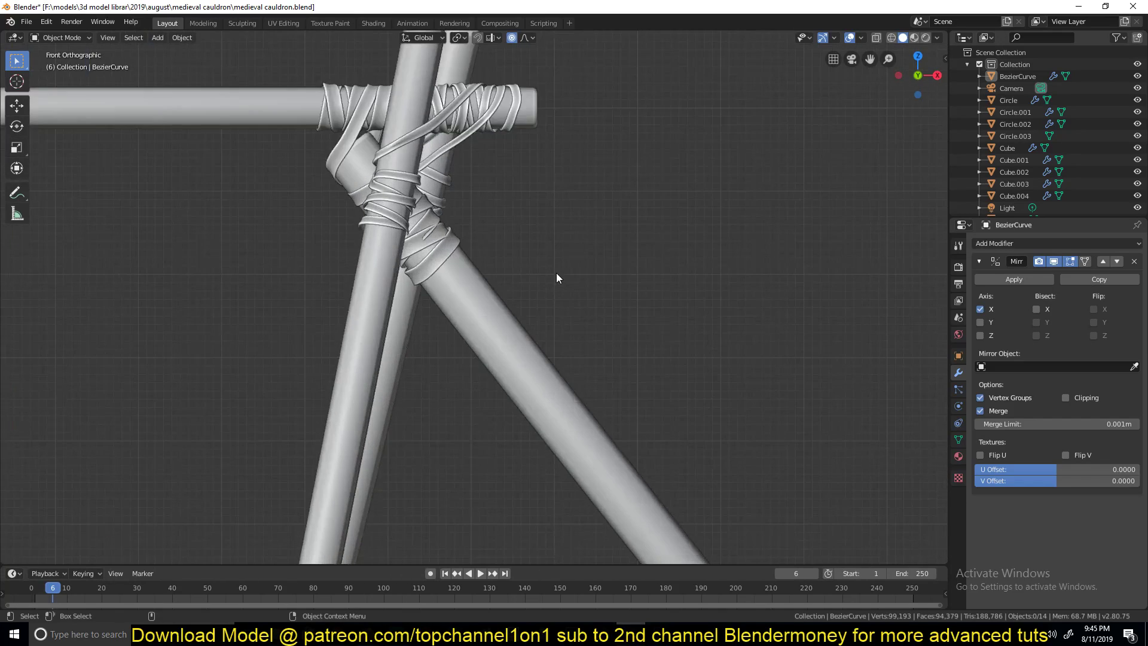
pyautogui.scroll(2, 537, 331)
pyautogui.keyDown('shift'); pyautogui.moveTo(531, 210); pyautogui.dragTo(487, 370, button='middle'); pyautogui.keyUp('shift')
pyautogui.scroll(-2, 469, 289)
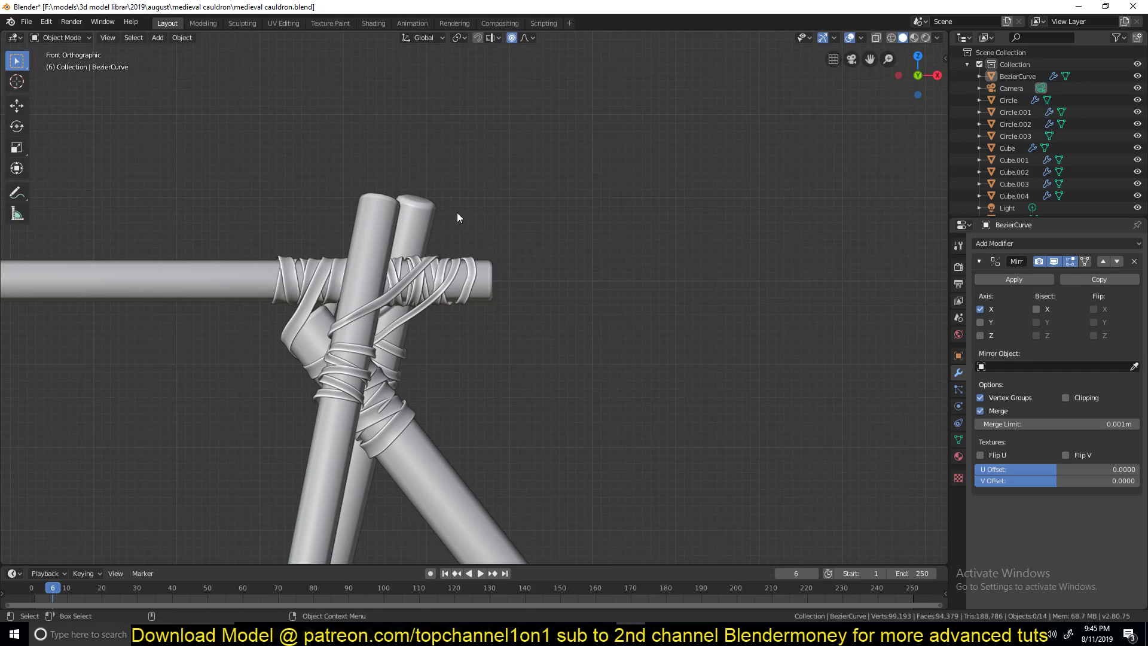
pyautogui.keyDown('shift'); pyautogui.moveTo(449, 220); pyautogui.dragTo(427, 316, button='middle'); pyautogui.keyUp('shift')
pyautogui.keyDown('shift'); pyautogui.moveTo(494, 217); pyautogui.dragTo(501, 253, button='middle'); pyautogui.keyUp('shift')
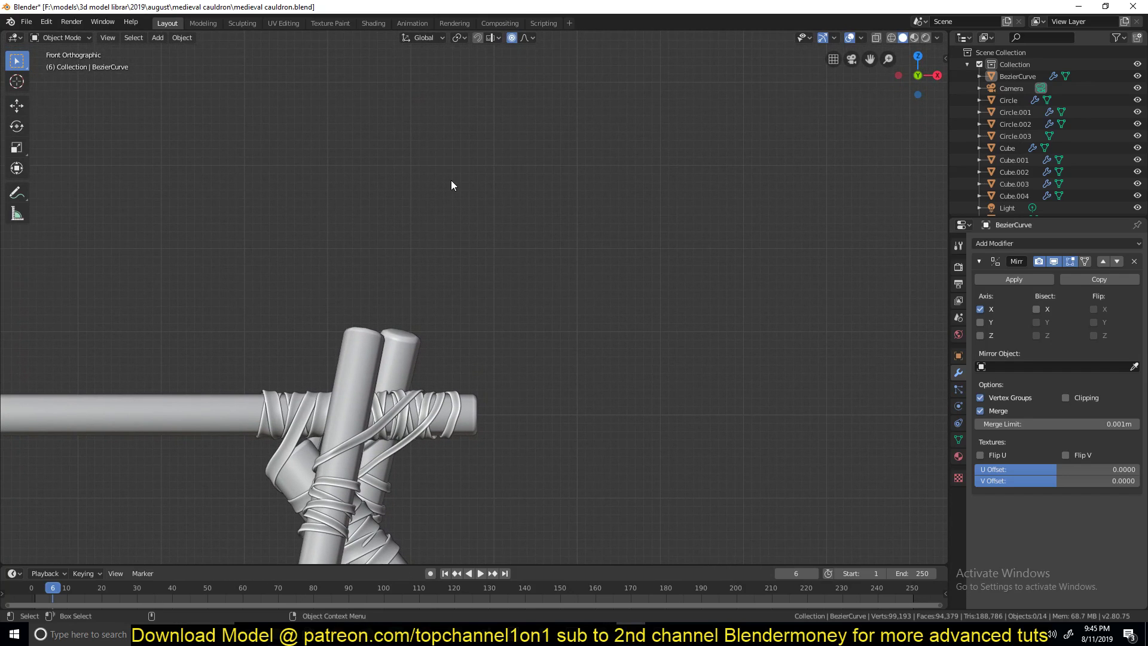
pyautogui.keyDown('shift'); pyautogui.moveTo(470, 135); pyautogui.dragTo(462, 205, button='middle'); pyautogui.keyUp('shift')
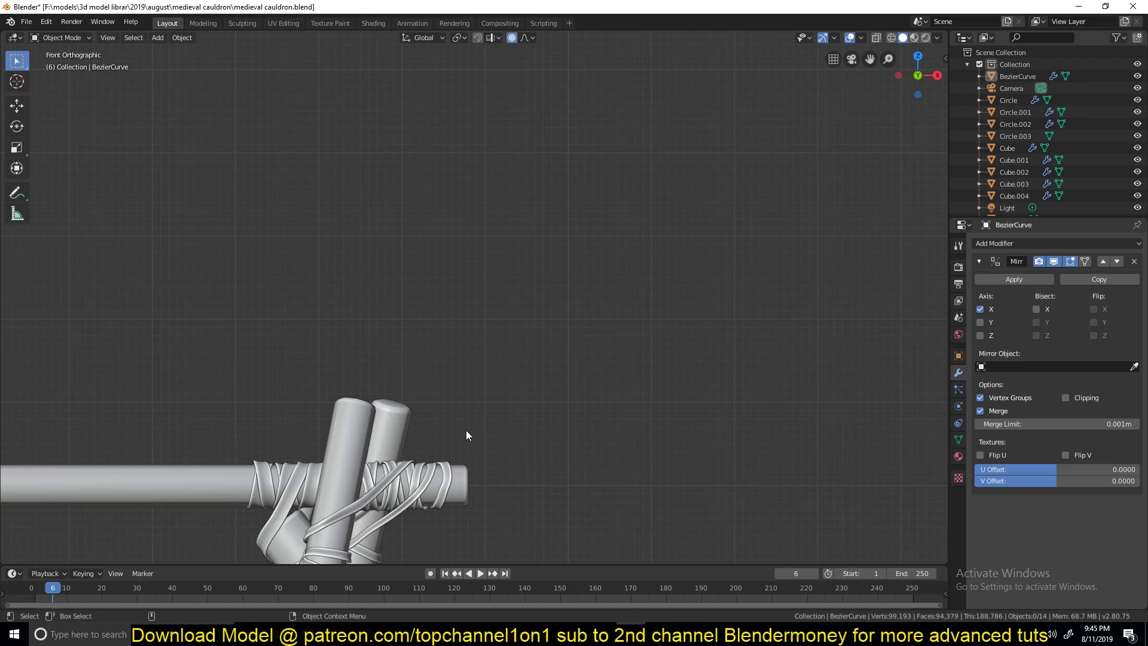
pyautogui.keyDown('shift'); pyautogui.moveTo(466, 429); pyautogui.dragTo(489, 392, button='middle'); pyautogui.keyUp('shift')
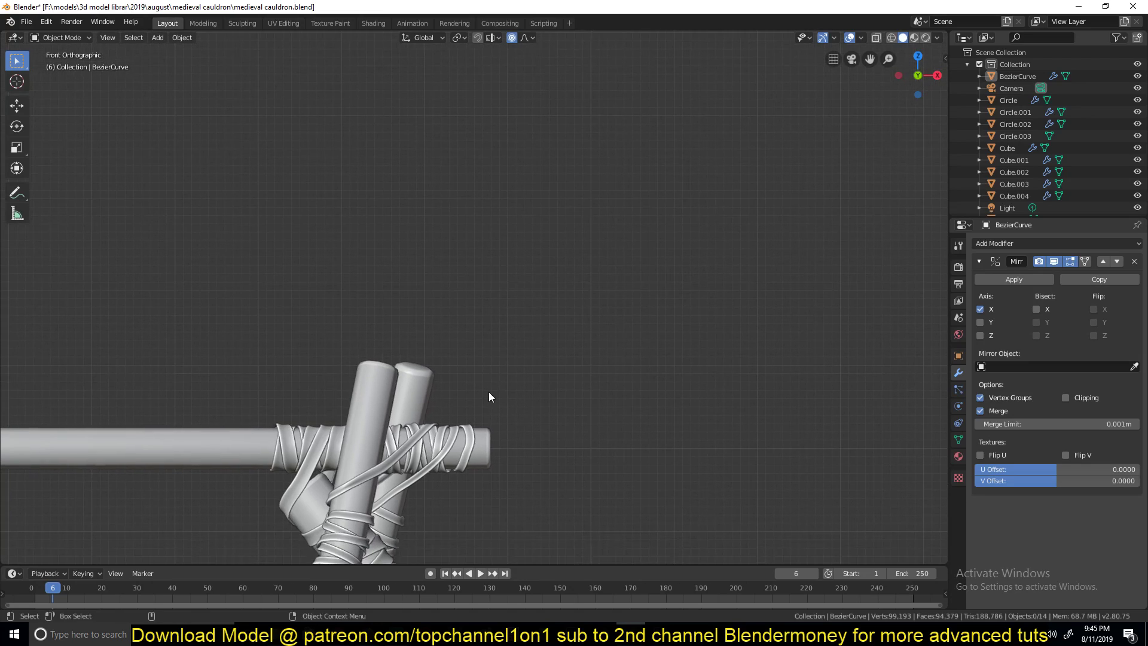
pyautogui.click(379, 465)
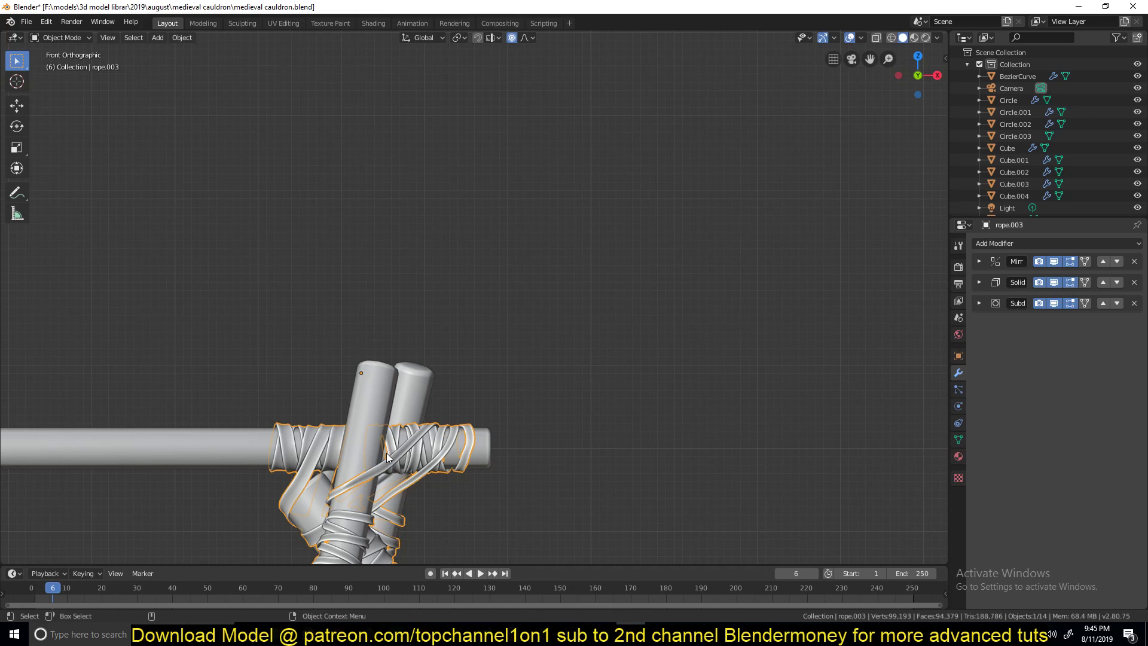
pyautogui.keyDown('shift'); pyautogui.moveTo(407, 394); pyautogui.dragTo(399, 425, button='middle'); pyautogui.keyUp('shift')
pyautogui.click(460, 228)
# Step: Add a Bezier curve in the empty space above the pole frame and scale it down to about a quarter size
pyautogui.keyDown('shift'); pyautogui.moveTo(460, 227); pyautogui.dragTo(440, 291, button='middle'); pyautogui.keyUp('shift')
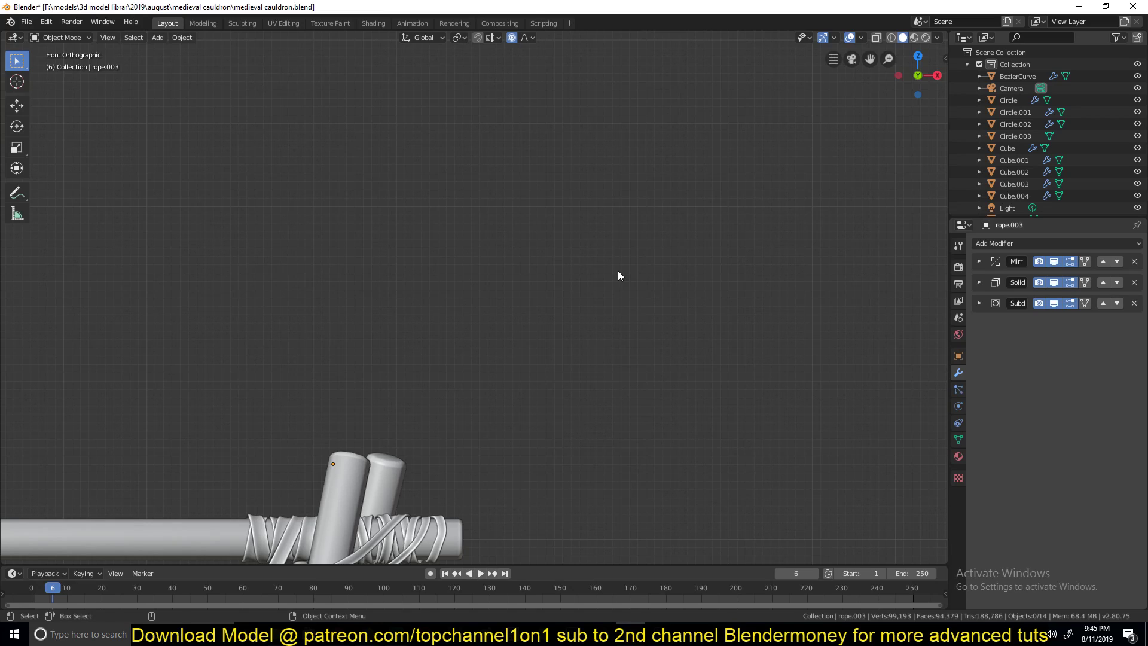
pyautogui.keyDown('shift'); pyautogui.moveTo(573, 341); pyautogui.dragTo(586, 304, button='middle'); pyautogui.keyUp('shift')
pyautogui.keyDown('shift'); pyautogui.moveTo(538, 197); pyautogui.dragTo(532, 306, button='middle'); pyautogui.keyUp('shift')
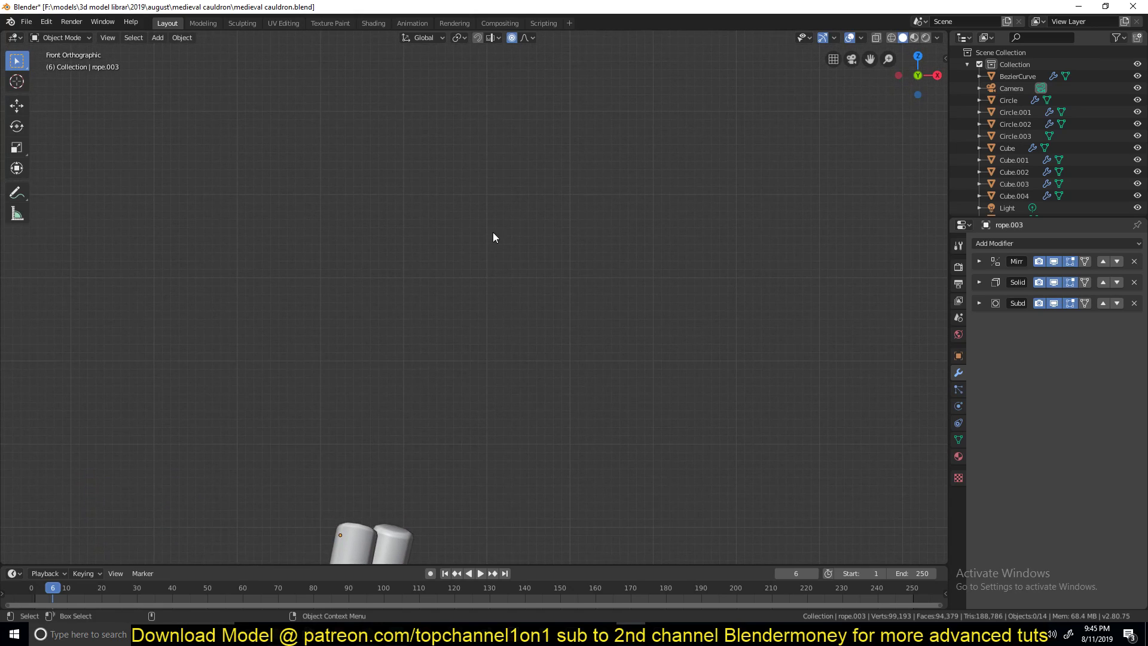
pyautogui.hotkey('shift', 'a')
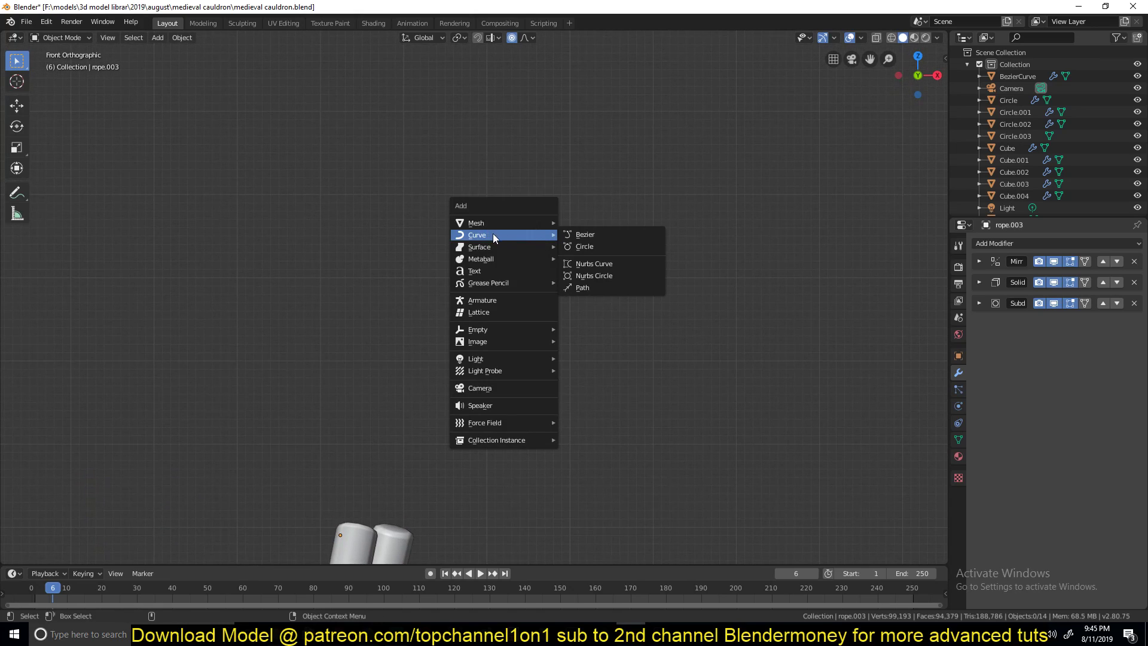
pyautogui.click(591, 236)
pyautogui.press('s')
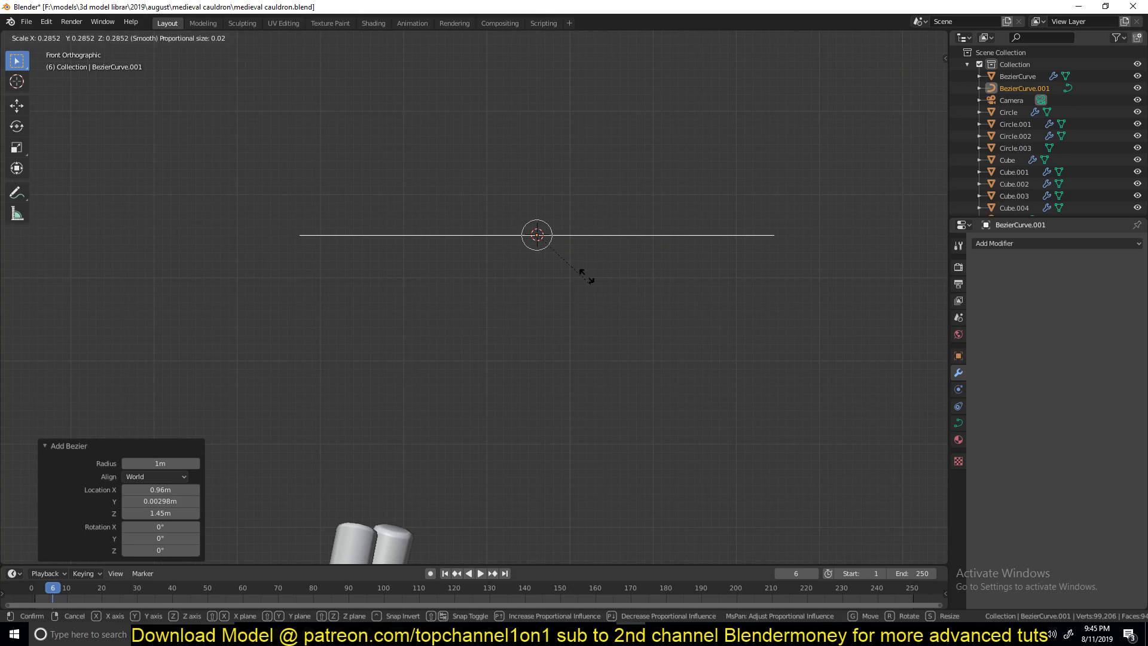
pyautogui.click(586, 275)
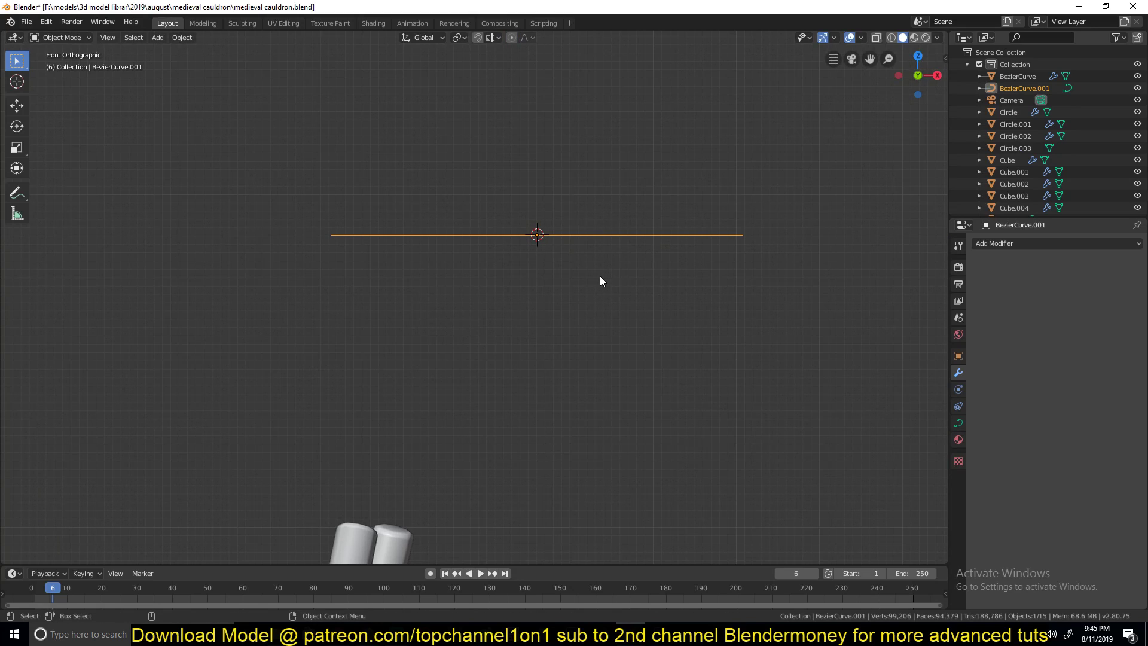
# Step: Rotate the Bezier curve 90° in the front view and 90° about the Z axis so it stands upright facing front
pyautogui.write('r90')
pyautogui.press('Return')
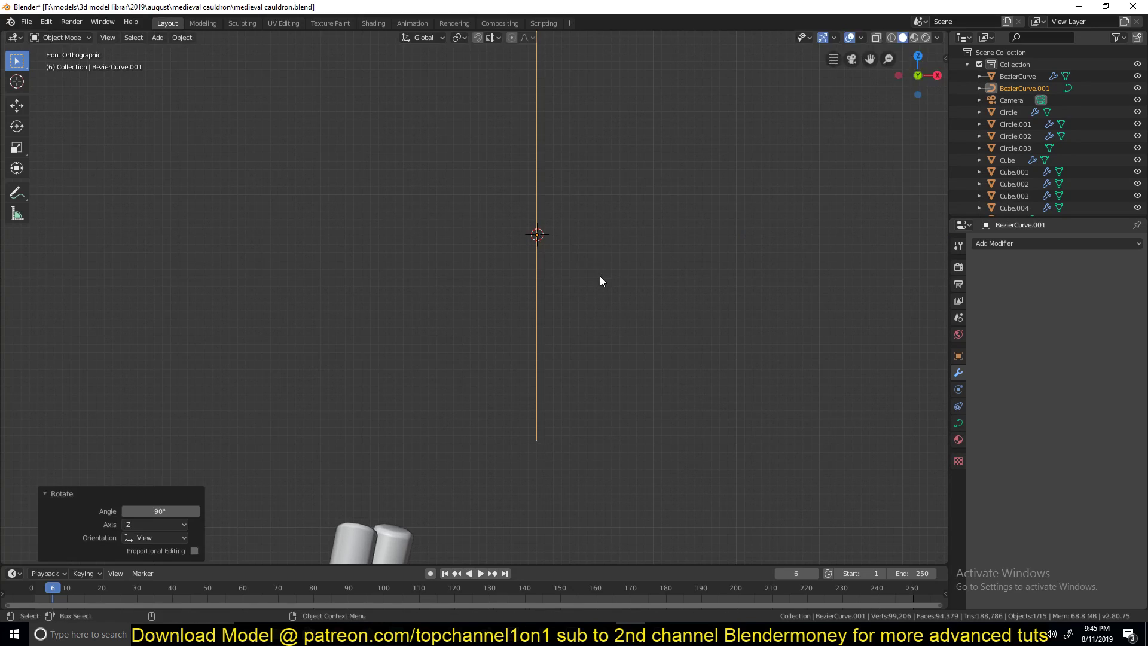
pyautogui.press('r')
pyautogui.press('z')
pyautogui.press('Escape')
pyautogui.write('rz90')
pyautogui.press('Return')
# Step: Scale the upright curve down and move it about -0.12 m in X and -0.028 m in Z
pyautogui.press('s')
pyautogui.click(561, 279)
pyautogui.press('g')
pyautogui.click(431, 310)
pyautogui.scroll(2, 517, 323)
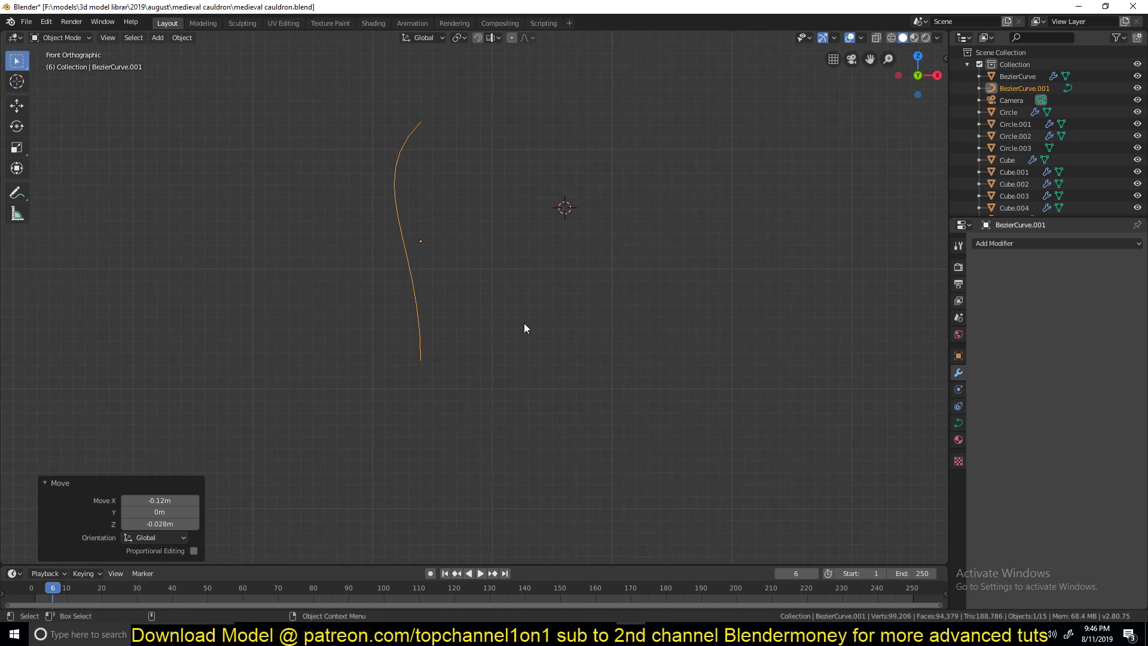
pyautogui.keyDown('shift'); pyautogui.moveTo(524, 325); pyautogui.dragTo(520, 357, button='middle'); pyautogui.keyUp('shift')
pyautogui.click(1020, 245)
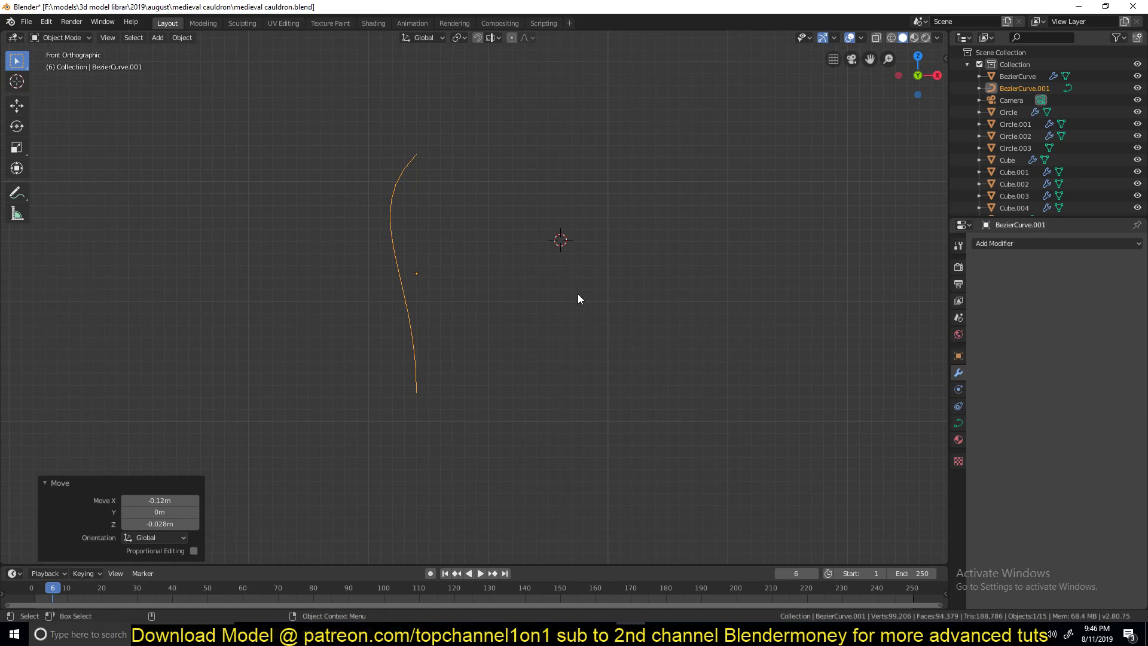
pyautogui.keyDown('shift'); pyautogui.moveTo(579, 289); pyautogui.dragTo(593, 155, button='middle'); pyautogui.keyUp('shift')
pyautogui.click(376, 538)
pyautogui.click(1015, 241)
pyautogui.click(423, 167)
pyautogui.keyDown('shift'); pyautogui.moveTo(424, 167); pyautogui.dragTo(430, 236, button='middle'); pyautogui.keyUp('shift')
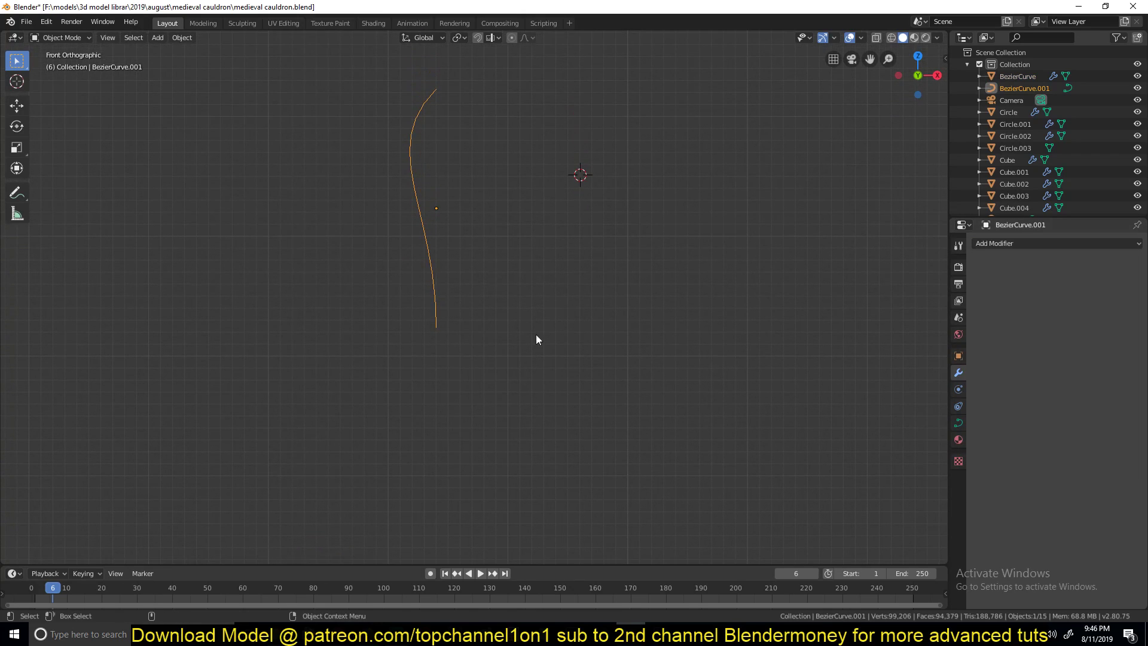
# Step: Add a Screw modifier to the Bezier curve and check the revolved shape from an angle
pyautogui.click(1020, 242)
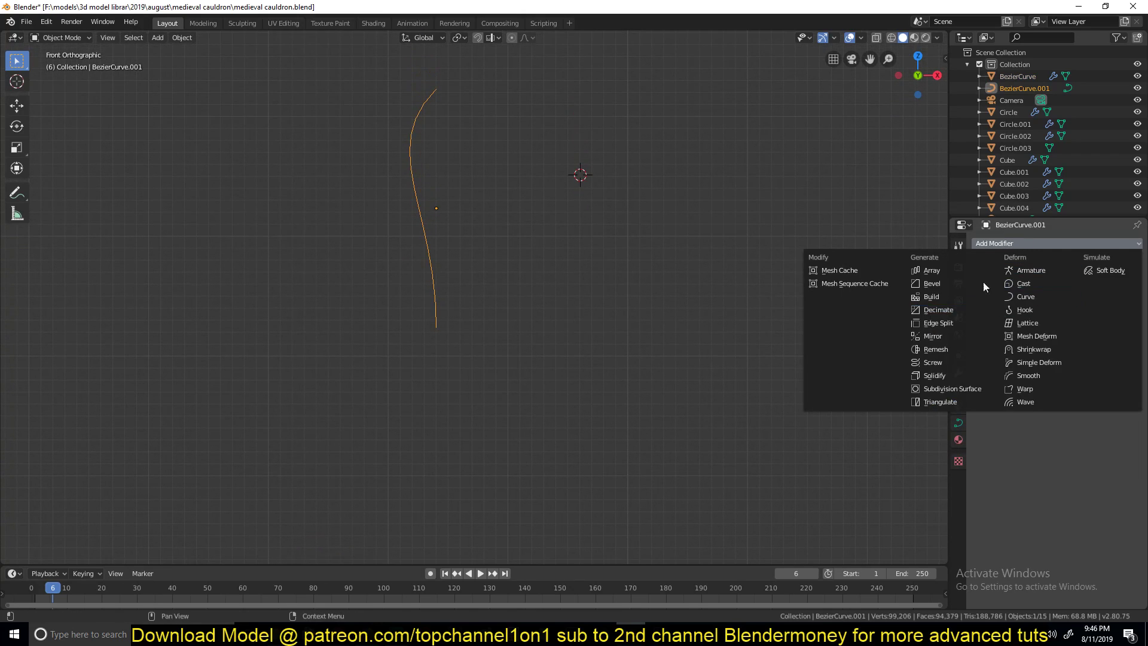
pyautogui.click(935, 362)
pyautogui.moveTo(493, 289); pyautogui.dragTo(416, 231, button='middle')
pyautogui.press('KP_Decimal')
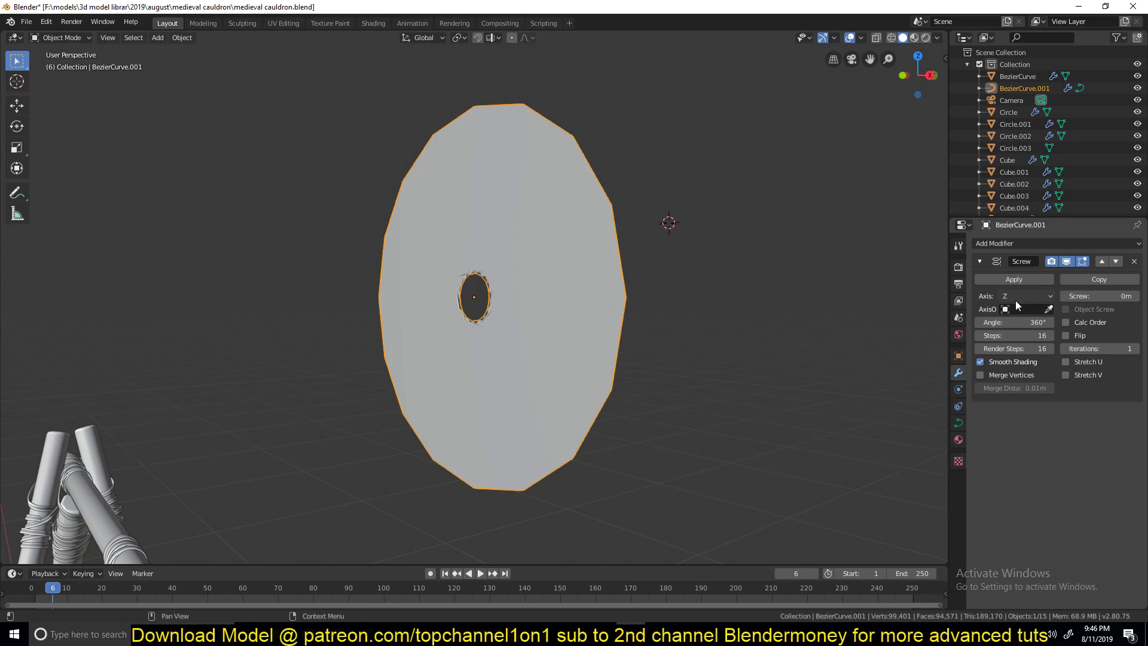
pyautogui.moveTo(603, 230); pyautogui.dragTo(450, 225, button='middle')
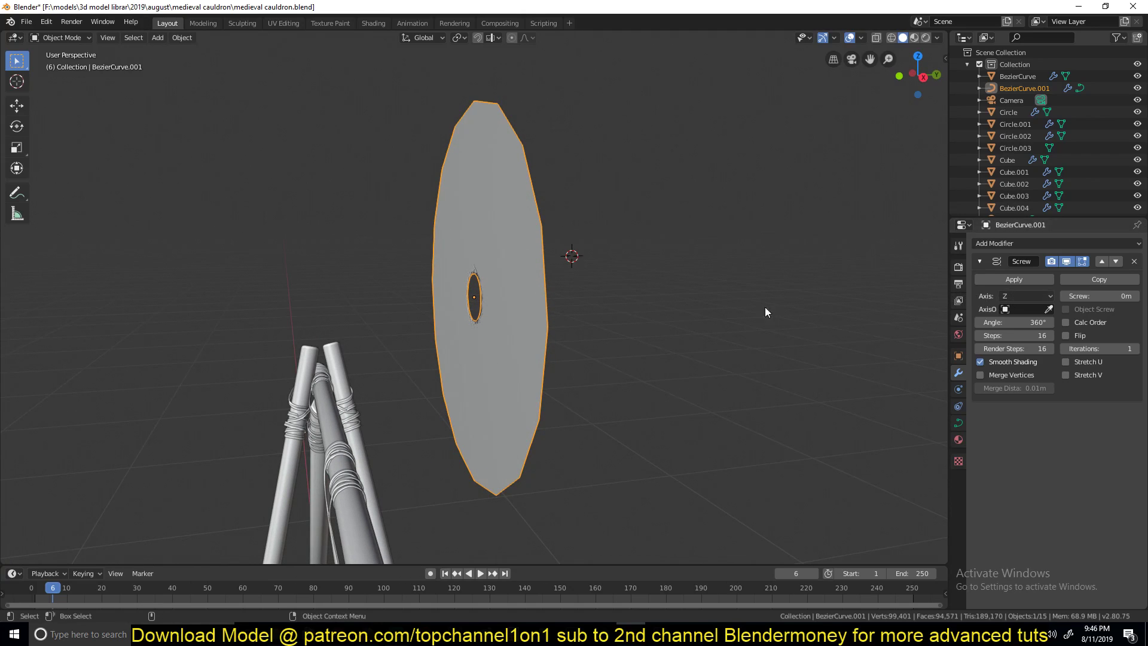
# Step: Try the Y axis for the Screw modifier and compare the wireframe in front view with the modifier hidden and shown
pyautogui.click(1027, 296)
pyautogui.click(1008, 323)
pyautogui.moveTo(654, 300)
pyautogui.mouseDown(button='middle')
pyautogui.moveTo(679, 289)
pyautogui.moveTo(643, 256)
pyautogui.moveTo(625, 269)
pyautogui.moveTo(418, 257)
pyautogui.moveTo(459, 299)
pyautogui.moveTo(389, 263)
pyautogui.mouseUp(button='middle')
pyautogui.press('KP_1')
pyautogui.press('z')
pyautogui.click(231, 246)
pyautogui.scroll(3, 425, 244)
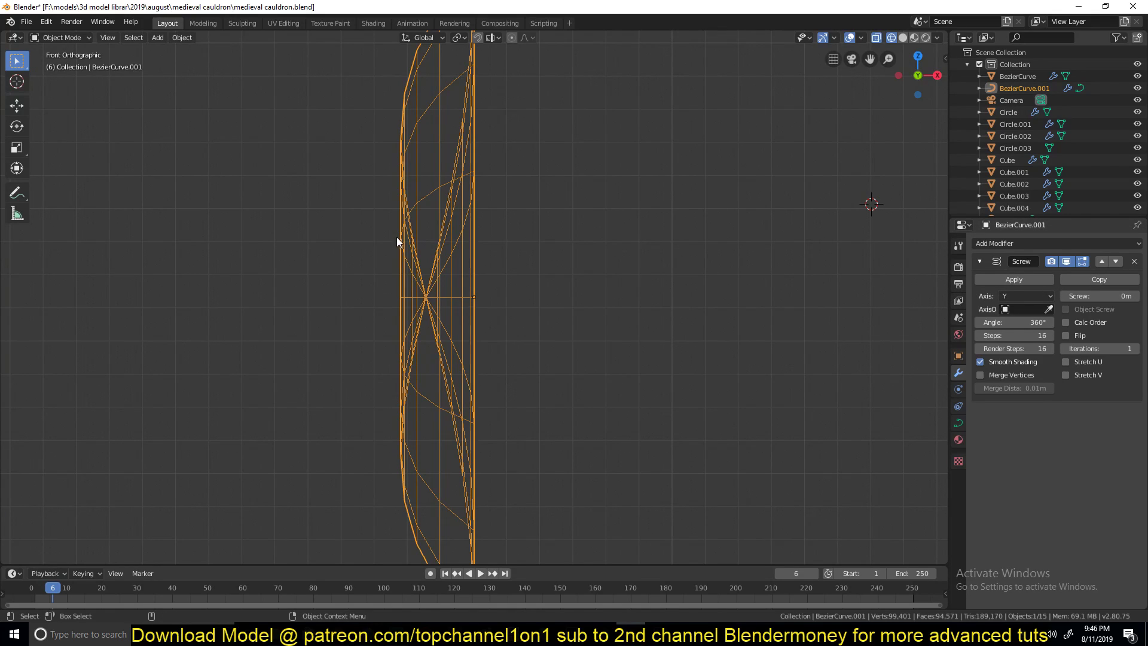
pyautogui.scroll(-3, 376, 250)
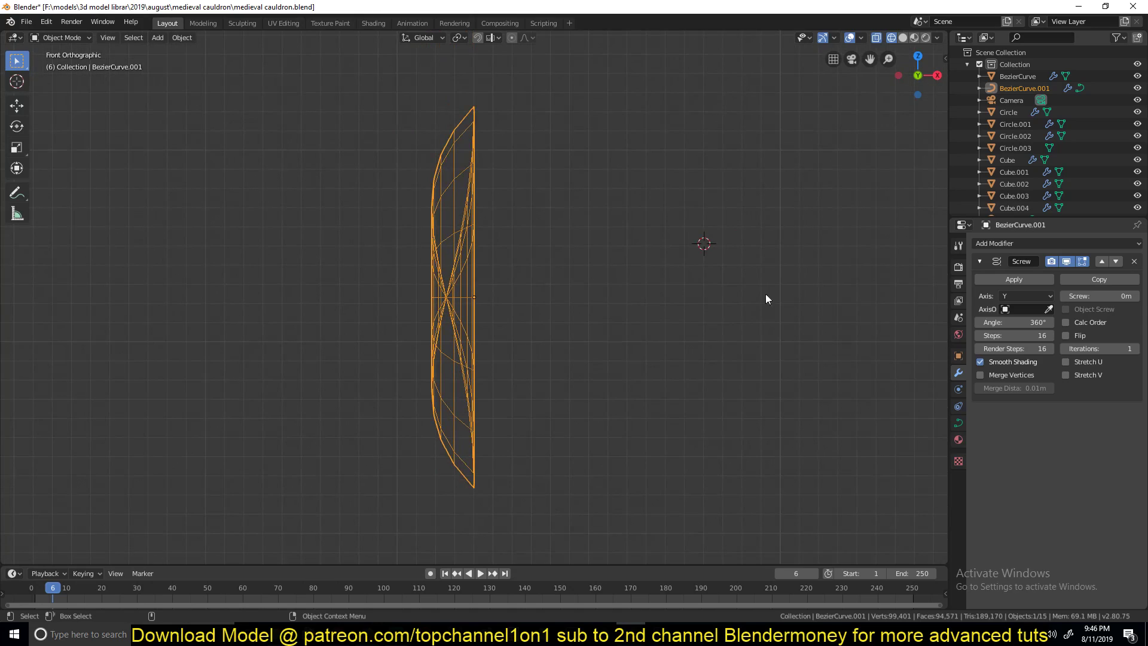
pyautogui.click(1064, 261)
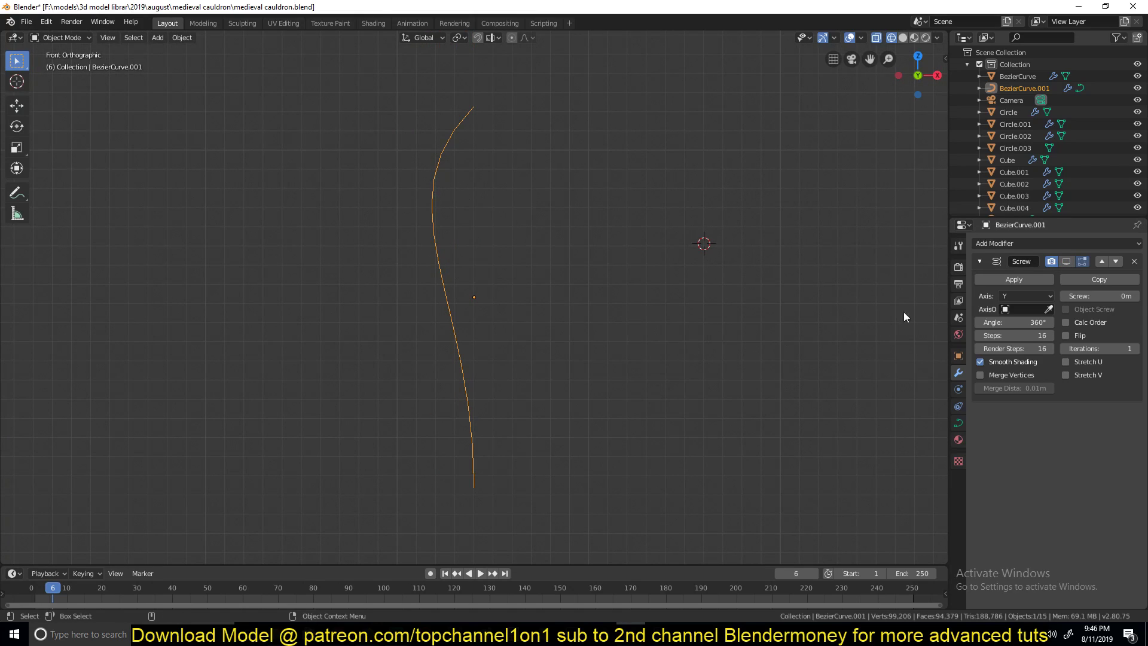
pyautogui.click(1065, 262)
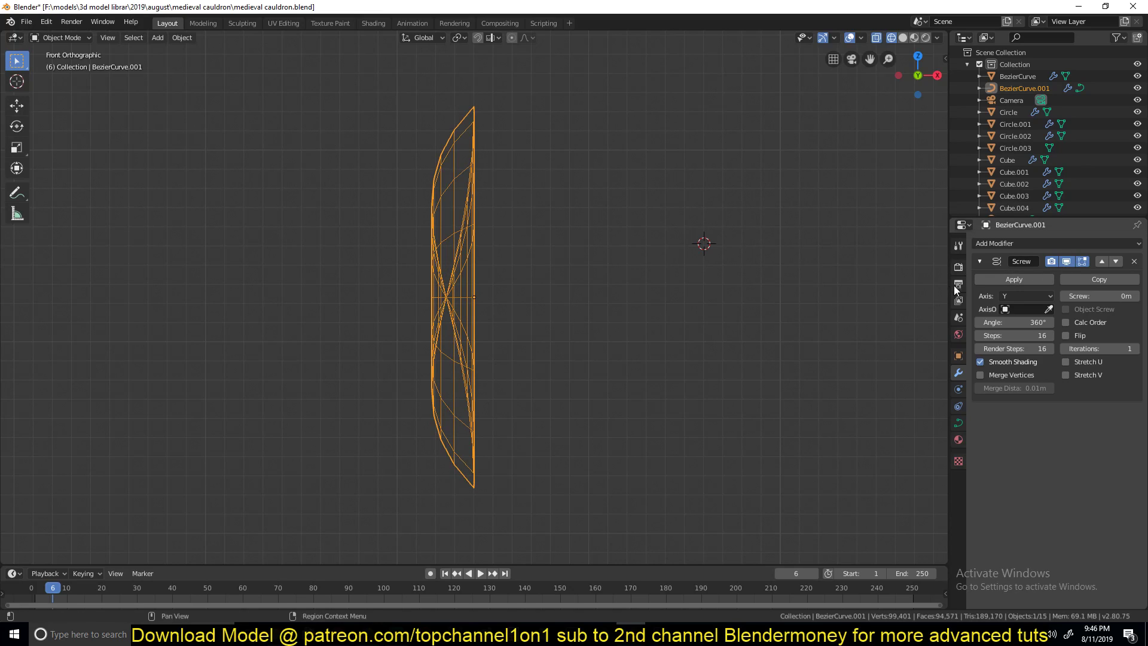
# Step: Set the Screw modifier's axis to X and return the viewport to solid shading
pyautogui.click(1007, 295)
pyautogui.click(1008, 308)
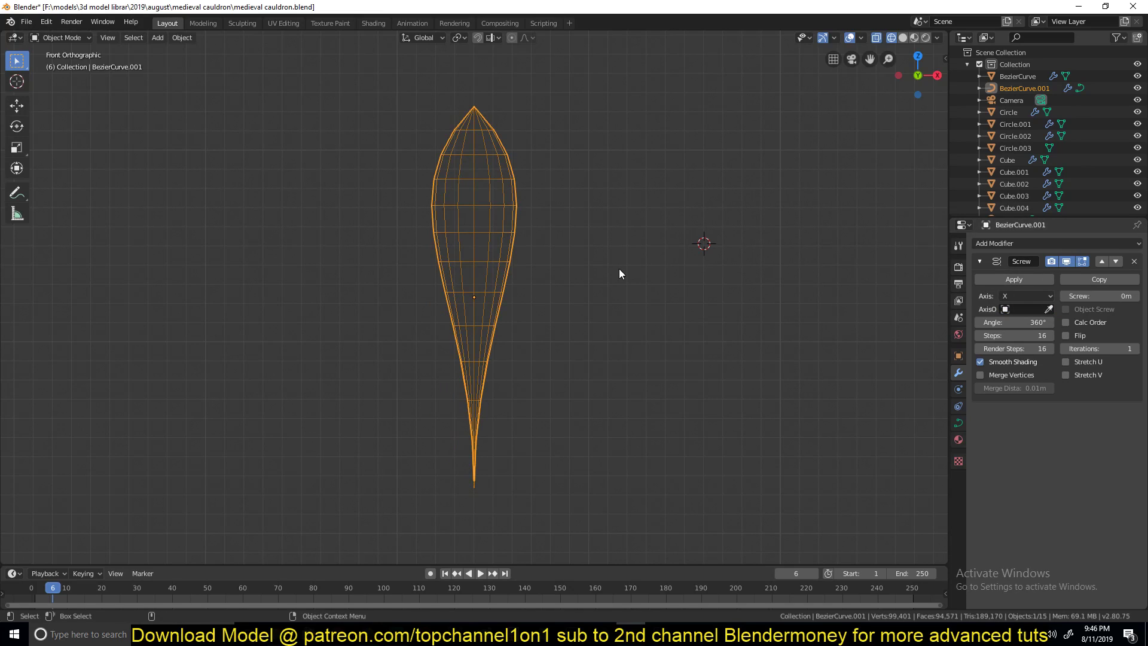
pyautogui.scroll(2, 609, 272)
pyautogui.keyDown('shift'); pyautogui.moveTo(610, 272); pyautogui.dragTo(526, 293, button='middle'); pyautogui.keyUp('shift')
pyautogui.hotkey('shift', 'z')
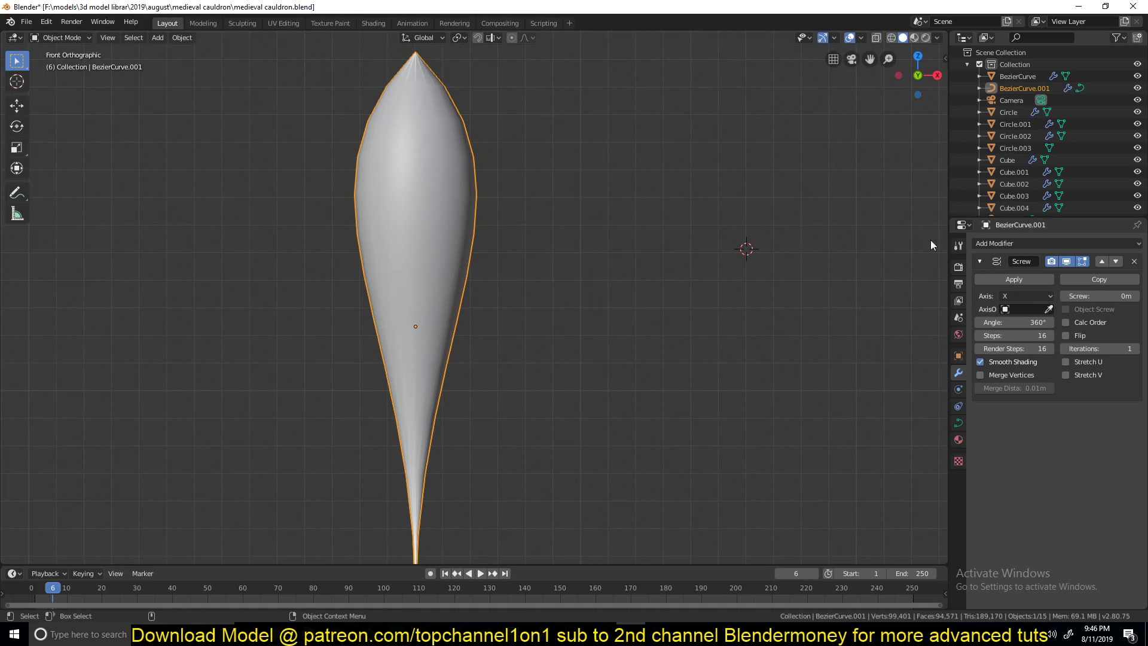
# Step: Compare the curve with the Screw modifier hidden and shown, and examine the revolved shape from an angle and in front view
pyautogui.scroll(-2, 478, 281)
pyautogui.click(1066, 261)
pyautogui.click(1066, 262)
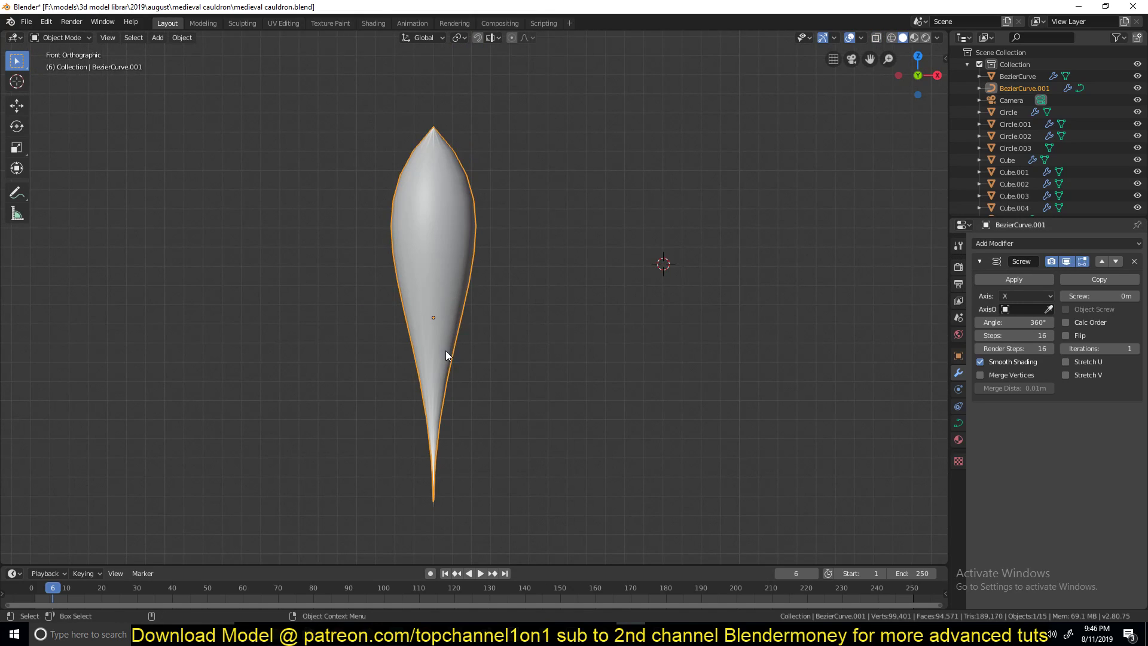
pyautogui.moveTo(287, 147); pyautogui.dragTo(323, 178, button='middle')
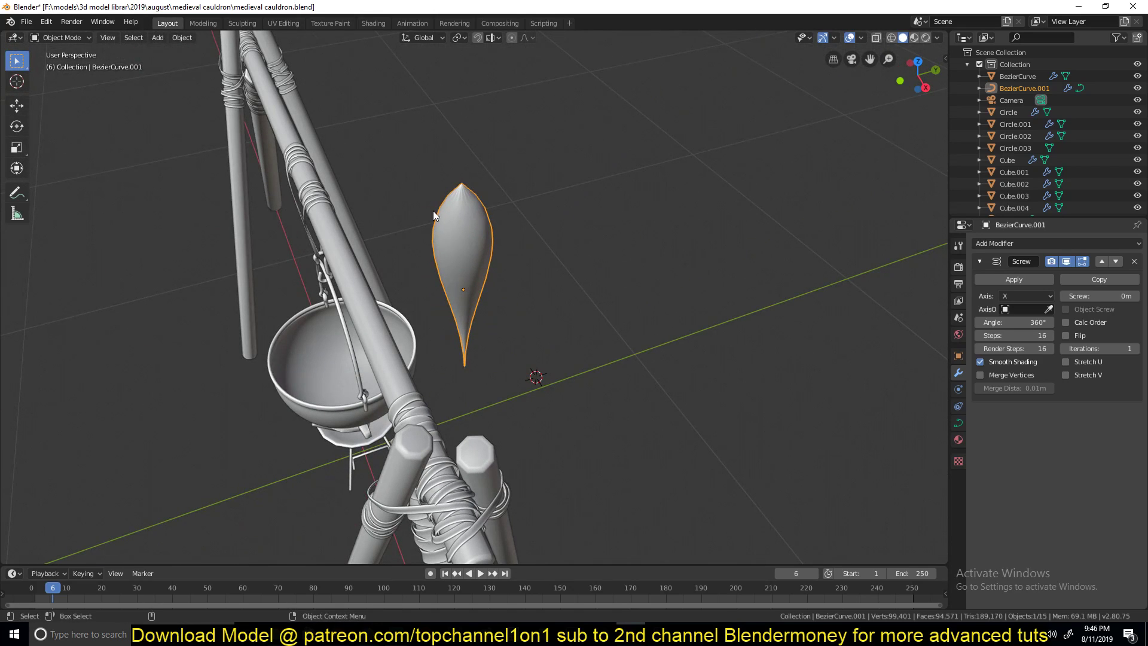
pyautogui.press('KP_1')
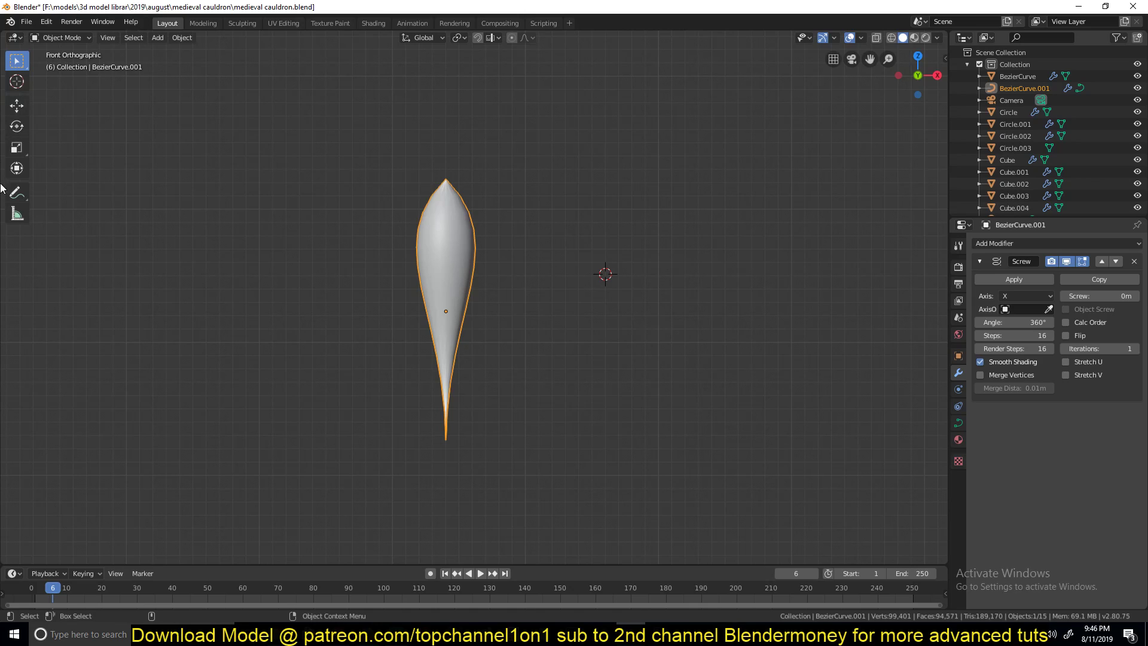
pyautogui.scroll(2, 729, 261)
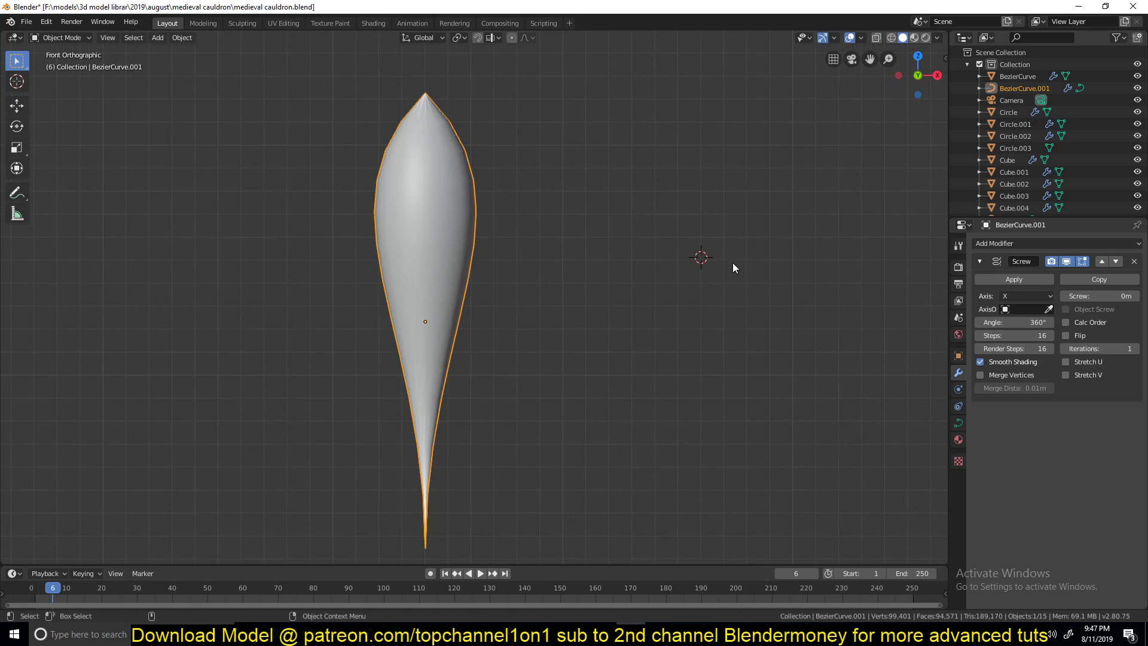
pyautogui.scroll(-4, 657, 211)
pyautogui.scroll(1, 439, 233)
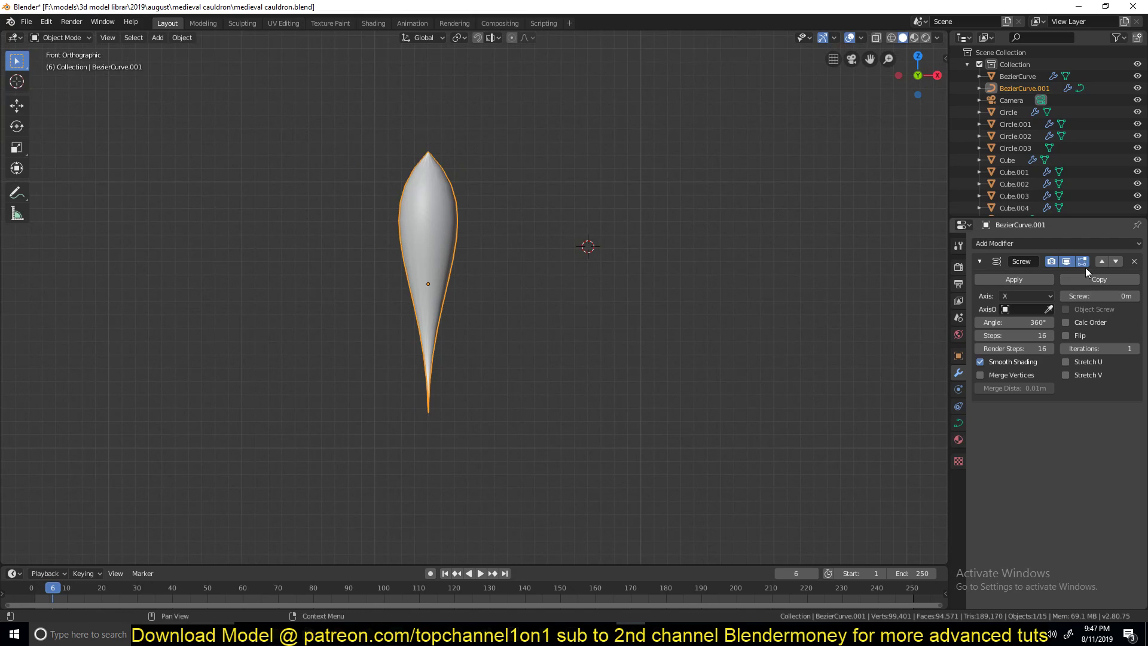
# Step: Set the Screw modifier's screw offset to 2.2 m, examine the spiral shape and remove the modifier
pyautogui.moveTo(1091, 290); pyautogui.dragTo(1123, 290)
pyautogui.moveTo(752, 312); pyautogui.dragTo(418, 209, button='middle')
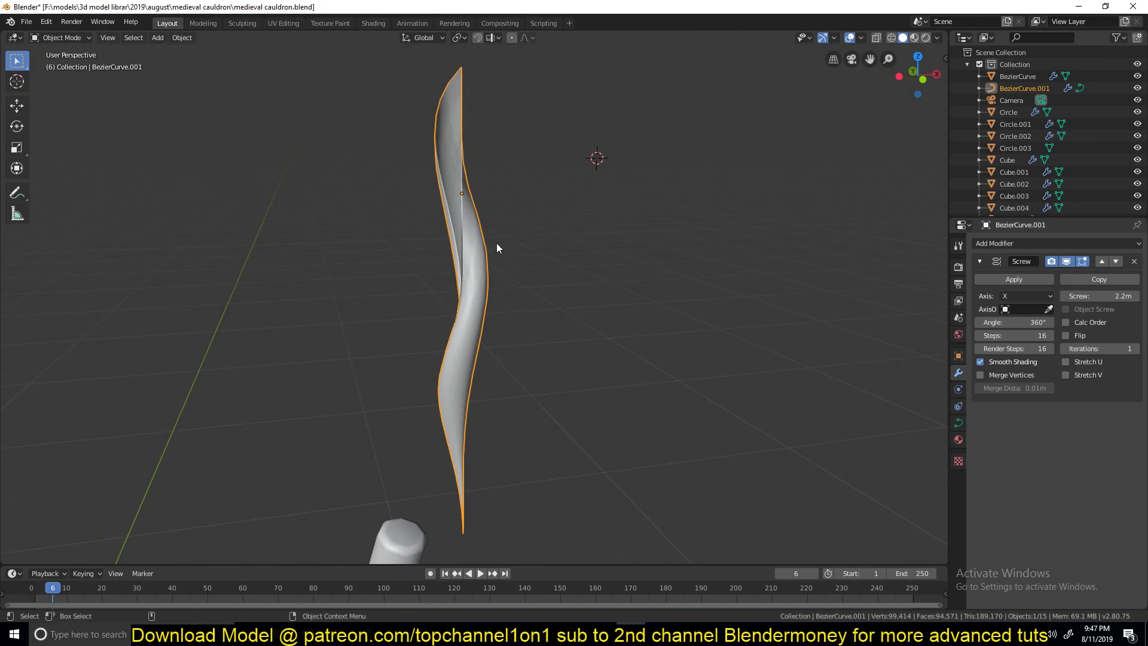
pyautogui.moveTo(497, 245); pyautogui.dragTo(507, 264, button='middle')
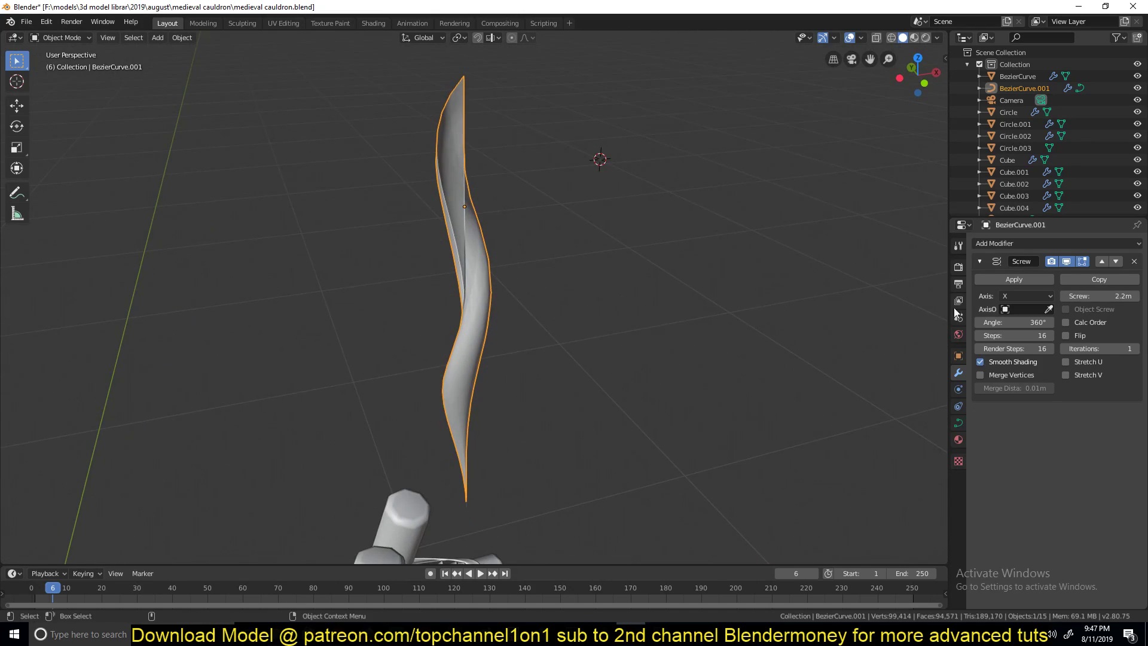
pyautogui.click(1133, 262)
pyautogui.click(1108, 243)
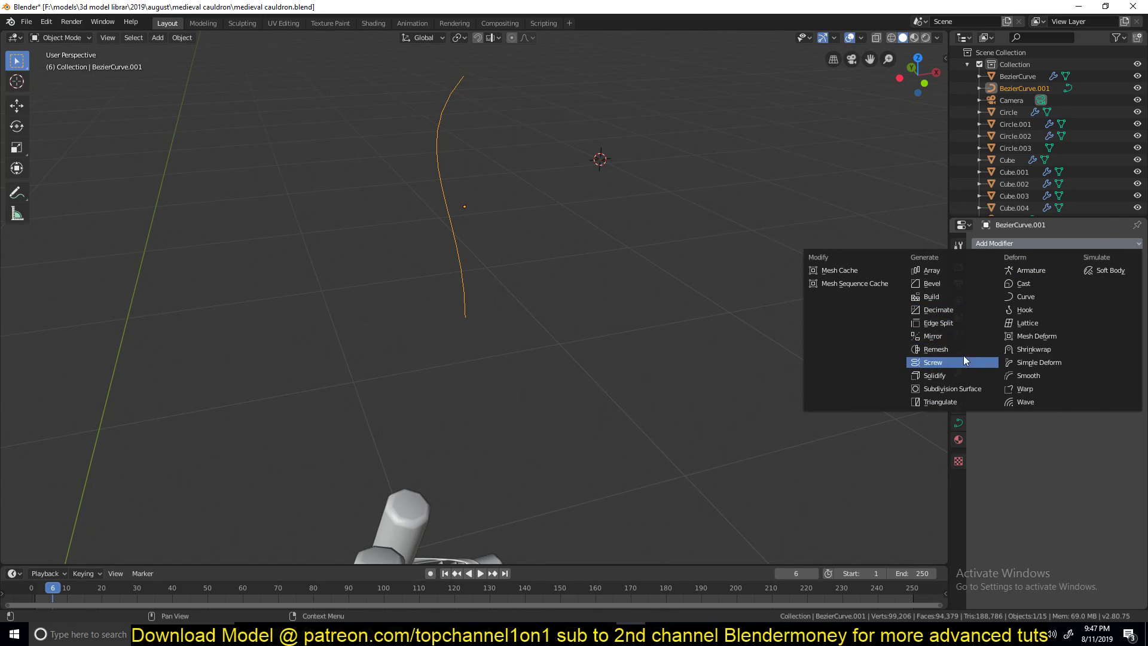
pyautogui.click(960, 350)
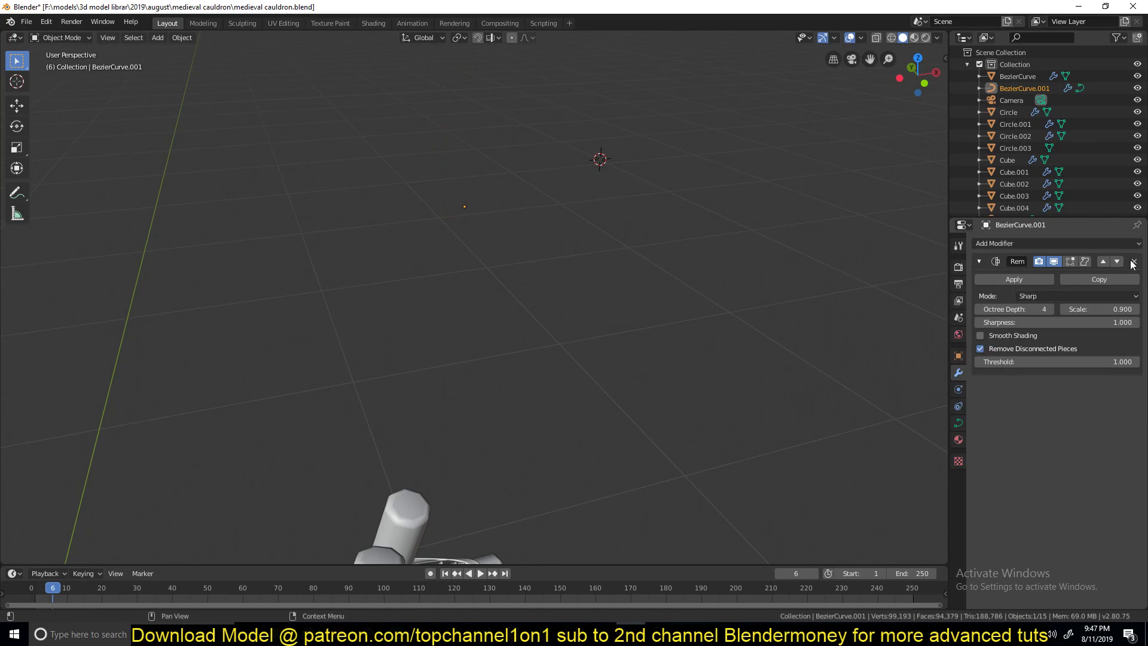
pyautogui.click(1133, 261)
# Step: Add a fresh Screw modifier to the Bezier curve and set its axis to X
pyautogui.click(1093, 244)
pyautogui.click(927, 362)
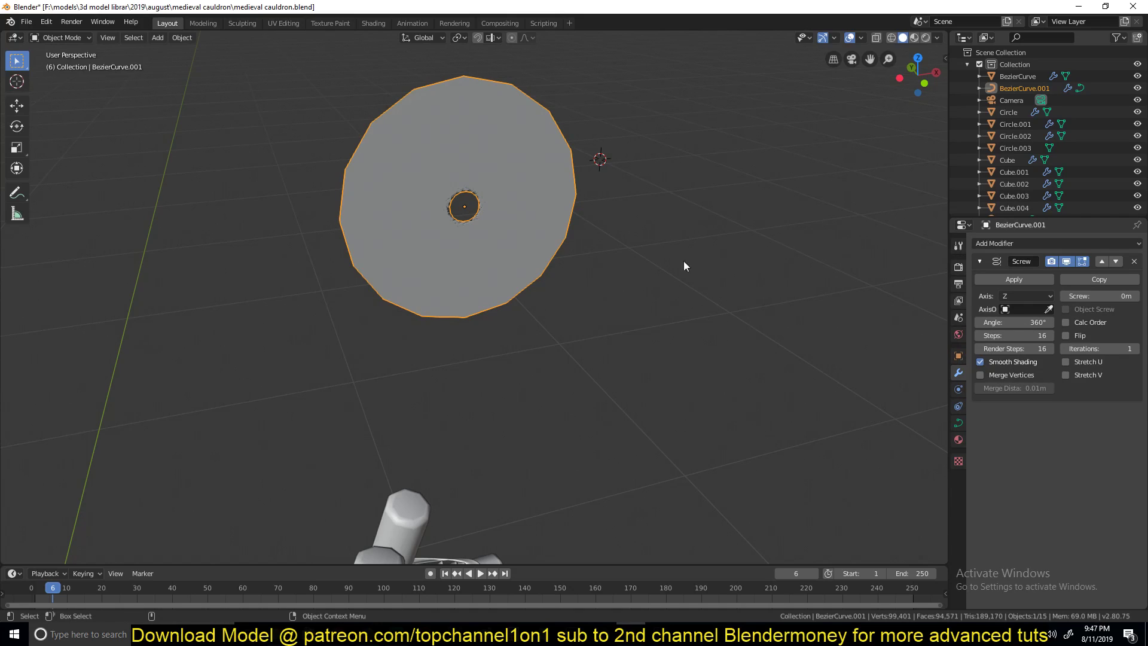
pyautogui.click(1005, 299)
pyautogui.click(1008, 313)
# Step: Move all control points of the curve about -0.025 m along X, away from the object's origin
pyautogui.keyDown('shift'); pyautogui.moveTo(530, 240); pyautogui.dragTo(557, 309, button='middle'); pyautogui.keyUp('shift')
pyautogui.scroll(2, 562, 313)
pyautogui.press('Tab')
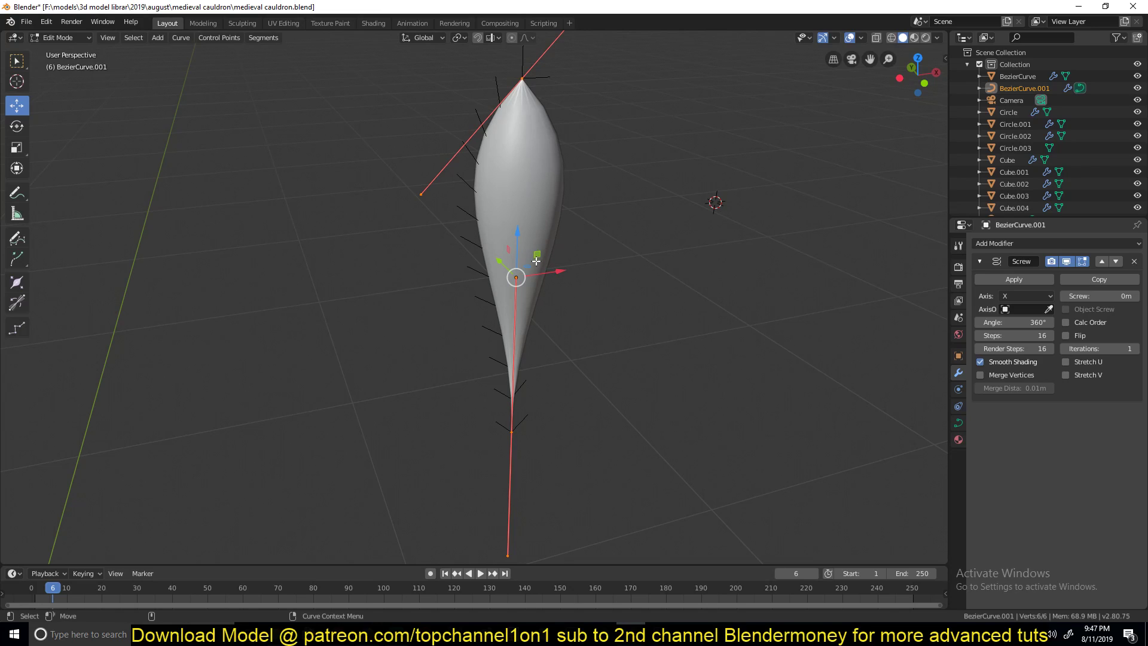
pyautogui.scroll(6, 523, 312)
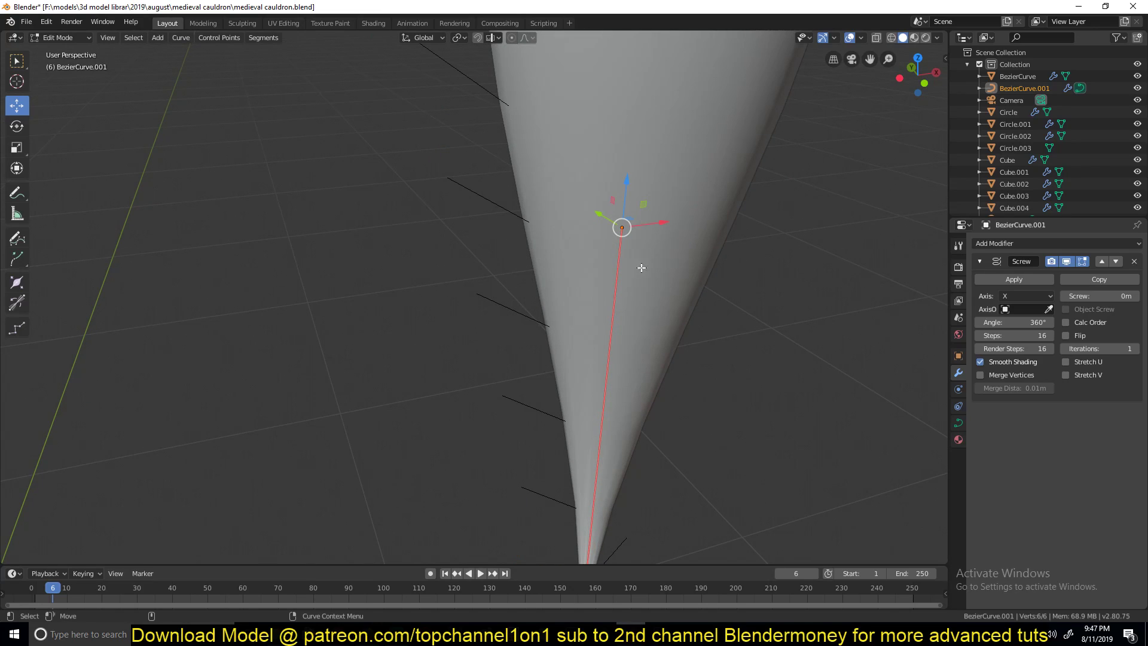
pyautogui.press('Tab')
pyautogui.scroll(-6, 653, 226)
pyautogui.press('Tab')
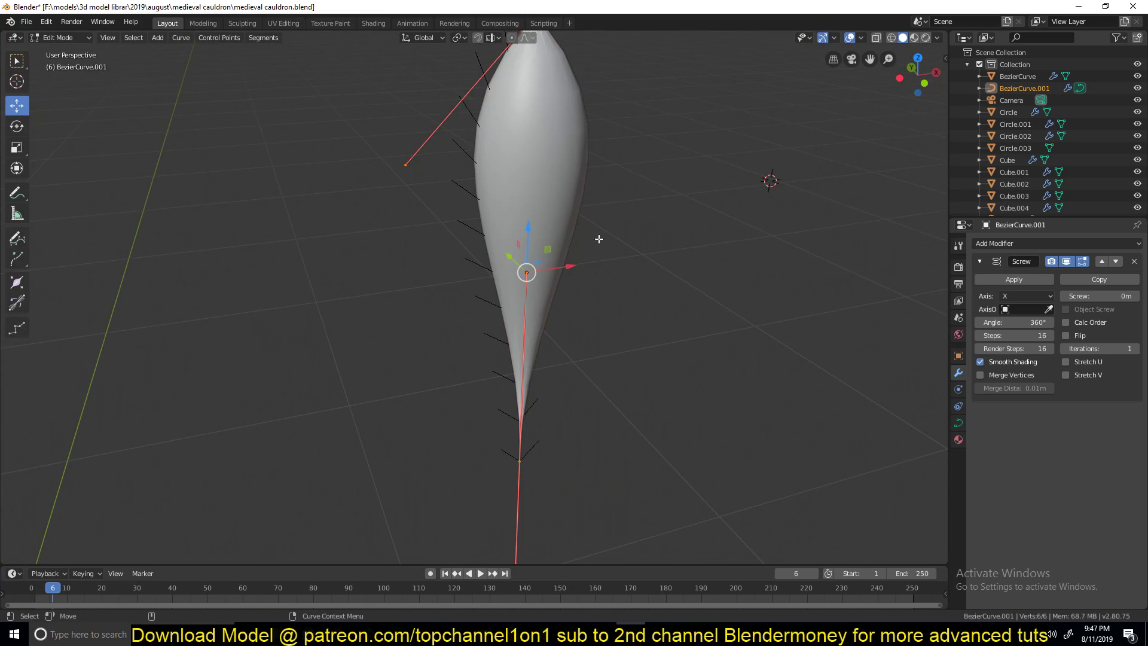
pyautogui.moveTo(568, 266); pyautogui.dragTo(514, 274)
pyautogui.scroll(-1, 525, 173)
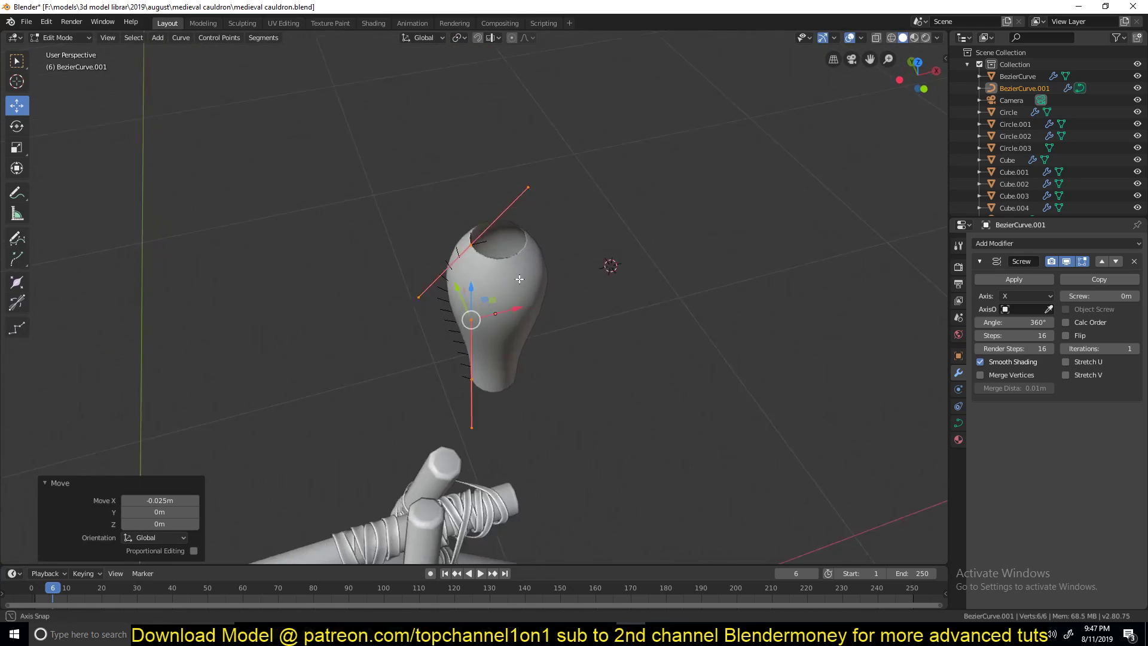
# Step: Widen the revolved shape by moving its control points a further -0.0122 m or so along X
pyautogui.moveTo(519, 283); pyautogui.dragTo(519, 300, button='middle')
pyautogui.moveTo(517, 351); pyautogui.dragTo(590, 309)
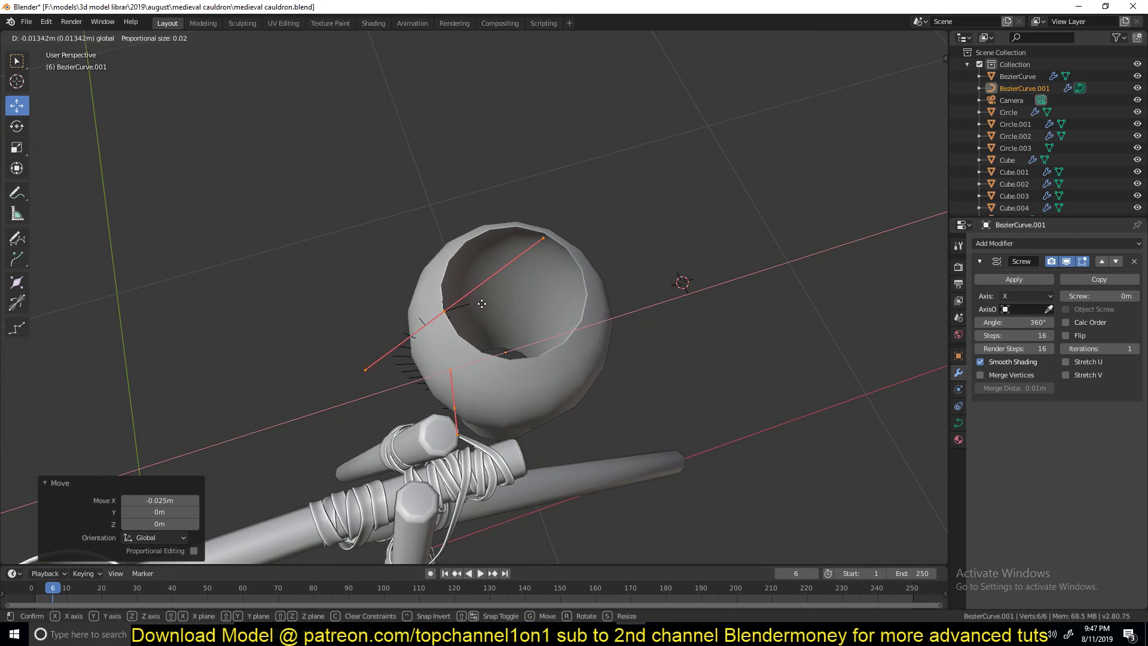
pyautogui.click(479, 302)
pyautogui.moveTo(474, 299); pyautogui.dragTo(383, 240, button='middle')
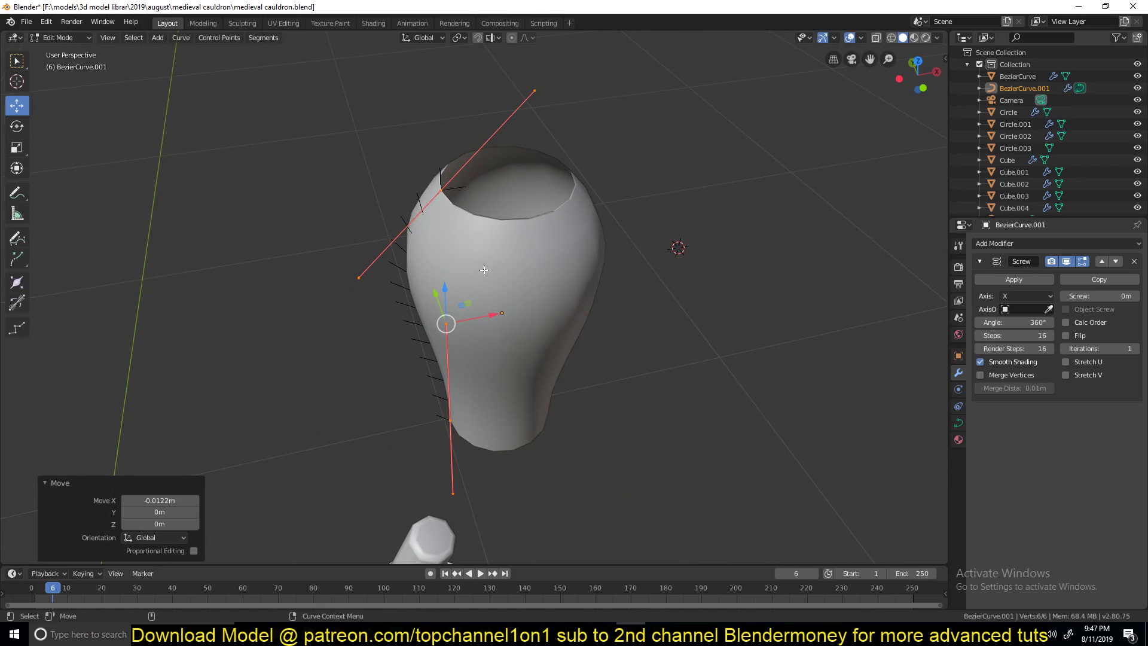
# Step: Move the curve's control points slightly back along positive X and return to object mode in front view
pyautogui.press('Tab')
pyautogui.moveTo(561, 295); pyautogui.dragTo(616, 257, button='middle')
pyautogui.press('Tab')
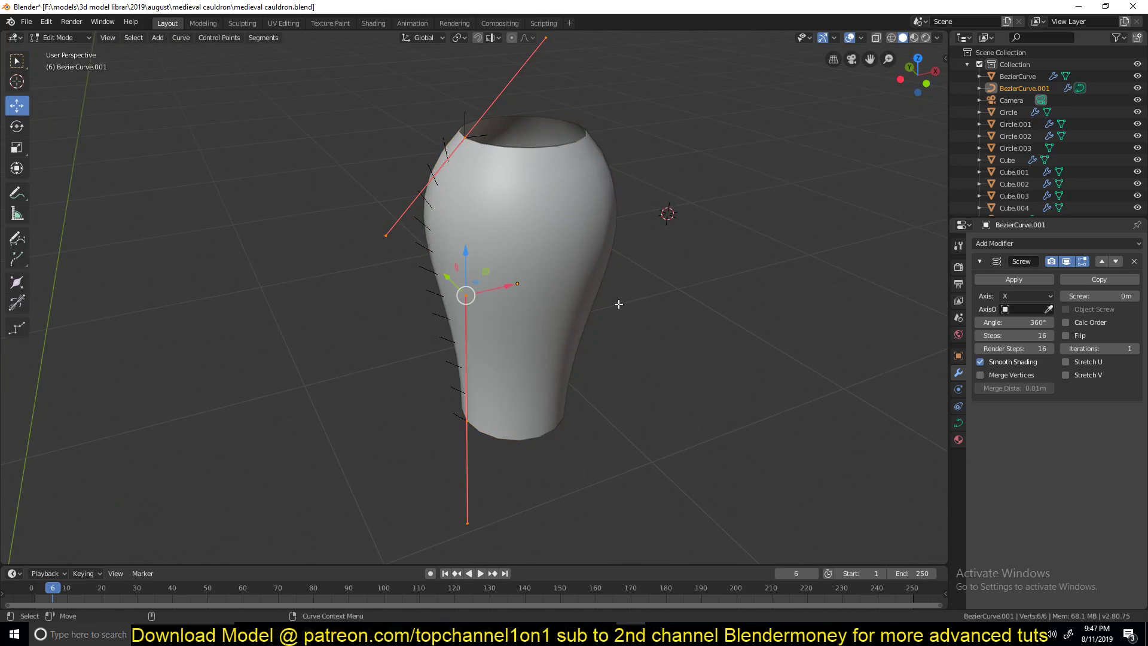
pyautogui.moveTo(504, 287); pyautogui.dragTo(536, 281)
pyautogui.scroll(-3, 551, 323)
pyautogui.press('Tab')
pyautogui.keyDown('shift'); pyautogui.moveTo(550, 323); pyautogui.dragTo(690, 216, button='middle'); pyautogui.keyUp('shift')
pyautogui.press('KP_1')
pyautogui.scroll(-3, 692, 149)
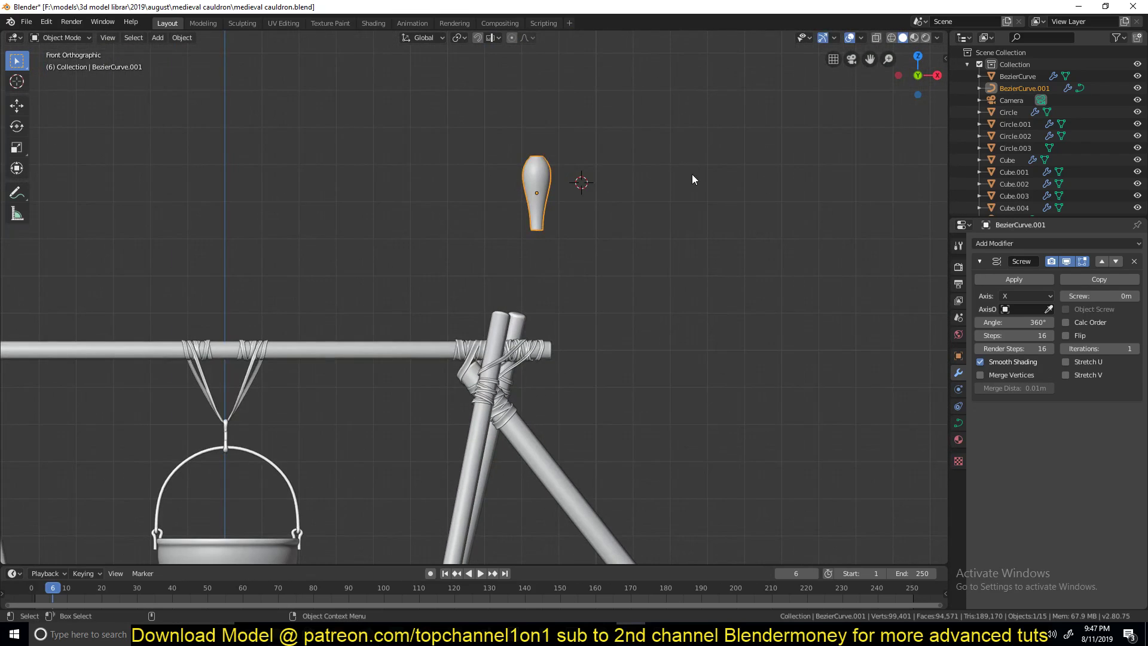
pyautogui.press('r')
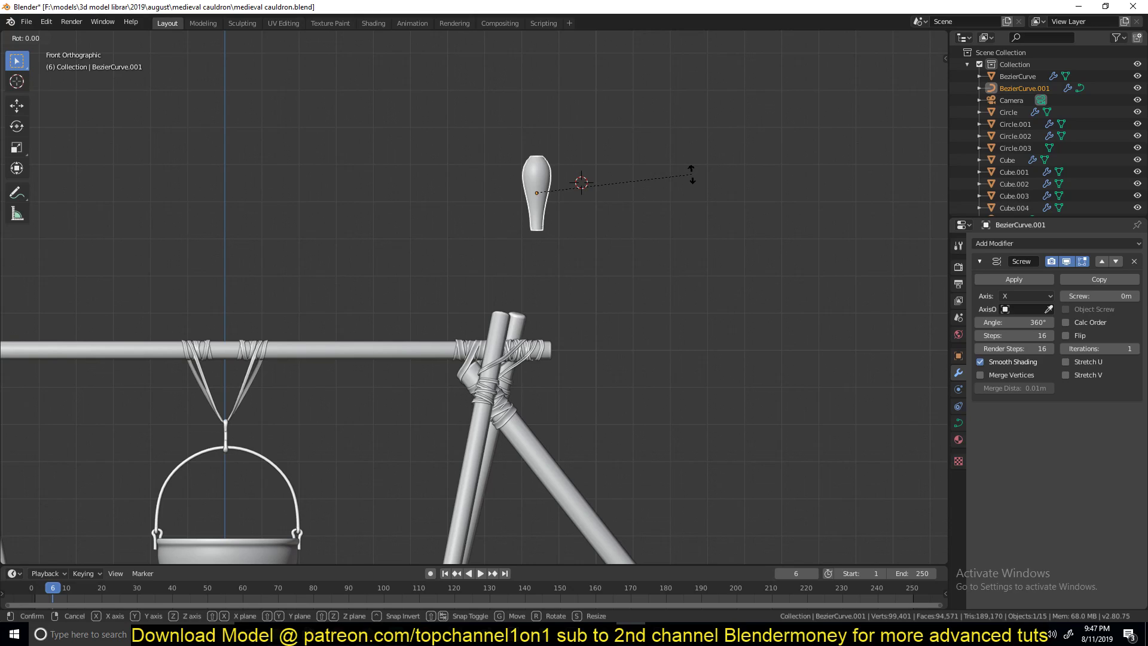
pyautogui.write('90')
pyautogui.press('Escape')
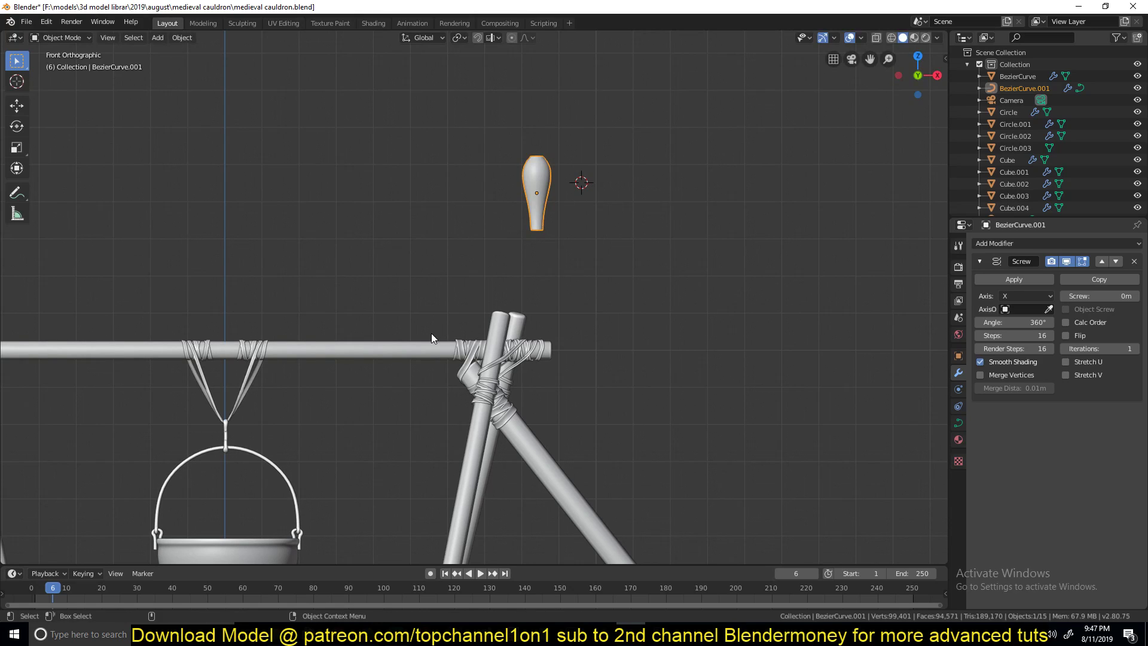
# Step: Duplicate the horizontal pole's linked faces, place the copy above the original and separate it into its own object
pyautogui.click(422, 353)
pyautogui.press('Tab')
pyautogui.click(363, 348)
pyautogui.hotkey('ctrl', 'l')
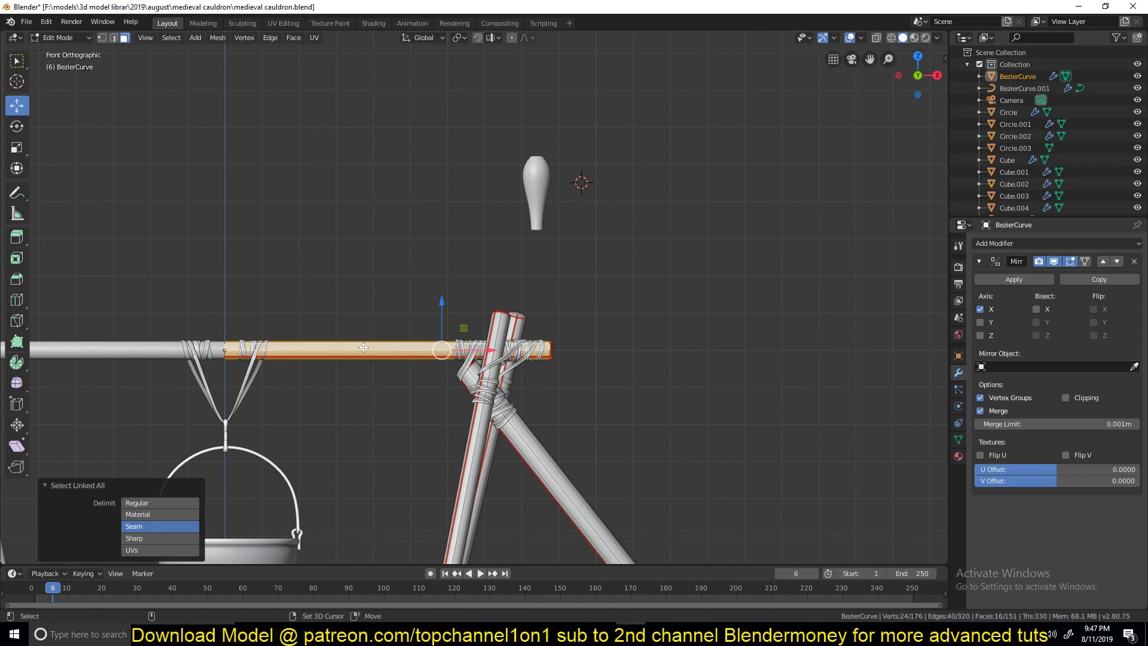
pyautogui.hotkey('shift', 'd')
pyautogui.click(388, 233)
pyautogui.press('p')
pyautogui.click(388, 232)
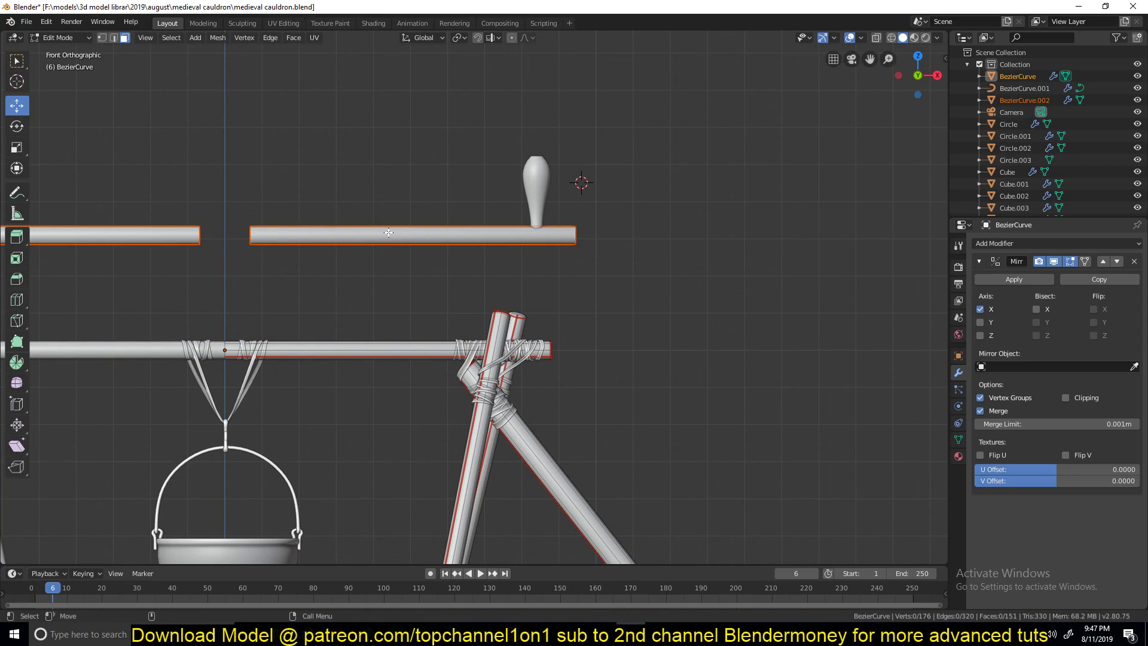
pyautogui.press('Tab')
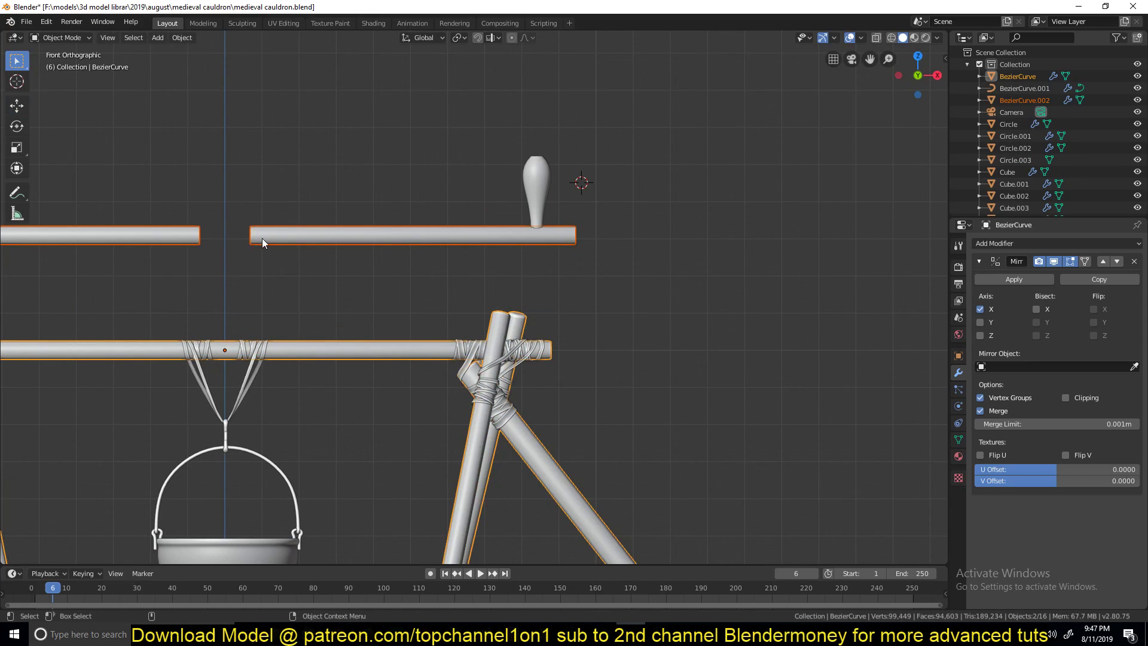
# Step: Select the separated pole and remove its Mirror modifier
pyautogui.click(266, 238)
pyautogui.press('Tab')
pyautogui.press('2')
pyautogui.hotkey('alt', 'a')
pyautogui.press('Tab')
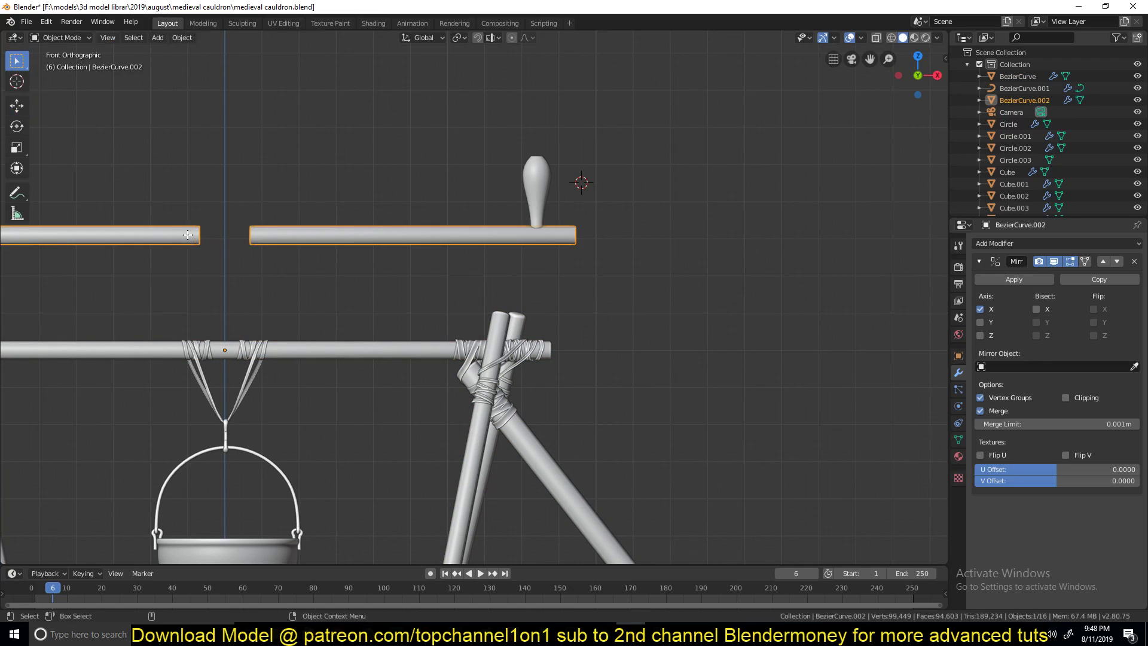
pyautogui.click(1133, 261)
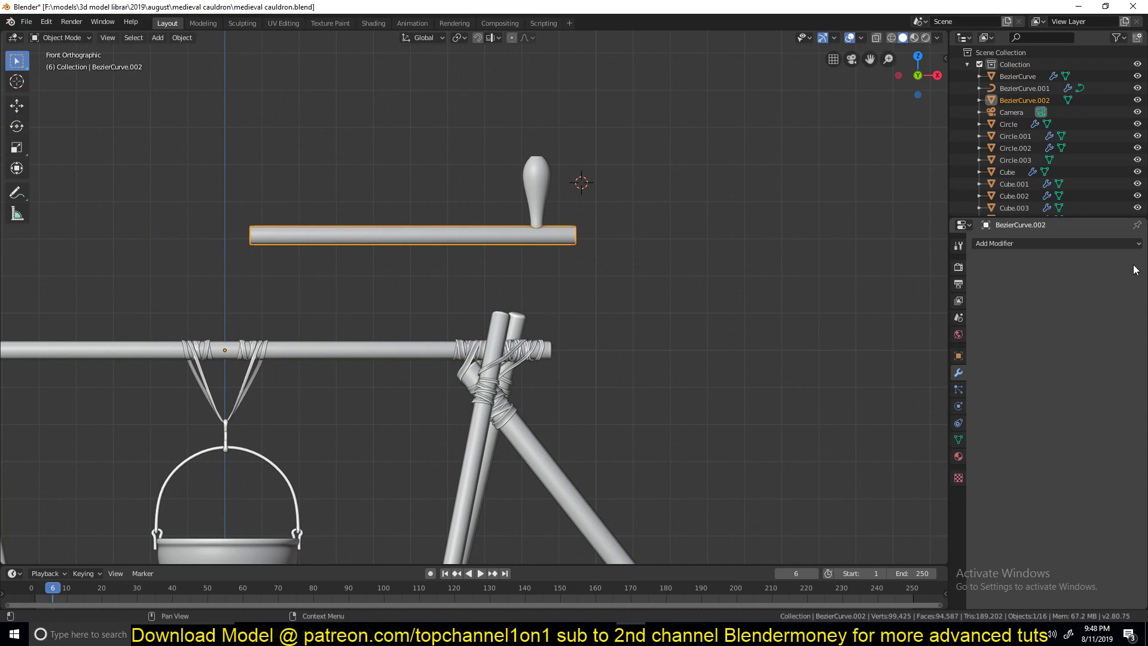
# Step: Fill the open left end of the separated pole with a face
pyautogui.press('Tab')
pyautogui.keyDown('alt'); pyautogui.click(245, 235); pyautogui.keyUp('alt')
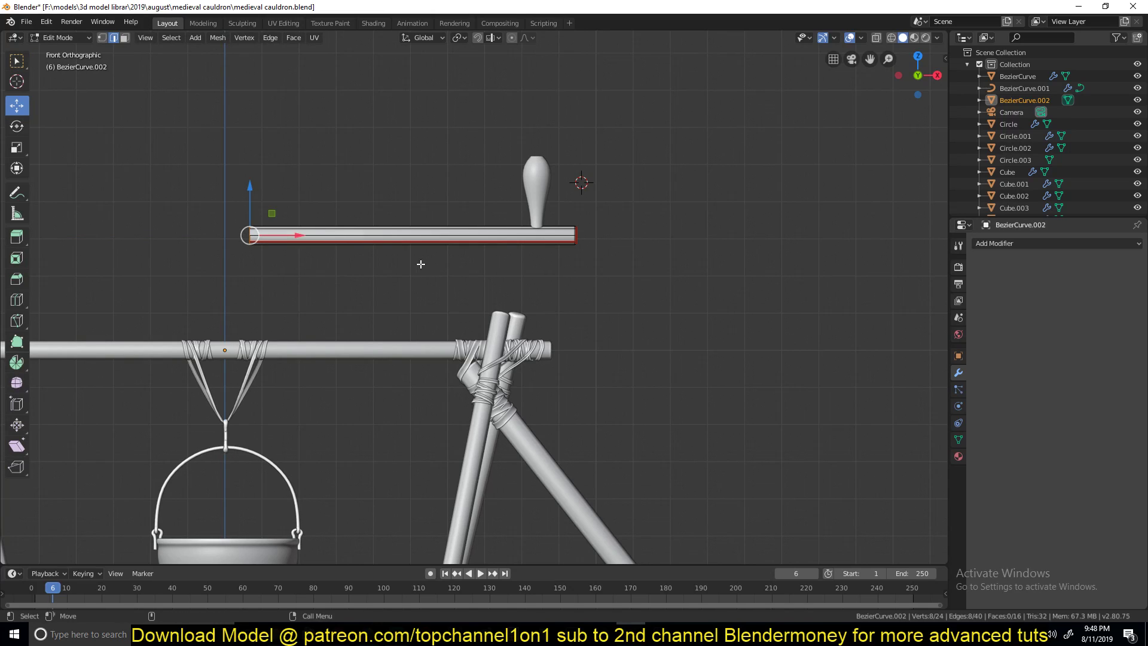
pyautogui.press('Tab')
# Step: Select the revolved shape and set the viewport's solid shading colour to Random
pyautogui.scroll(6, 522, 231)
pyautogui.click(564, 172)
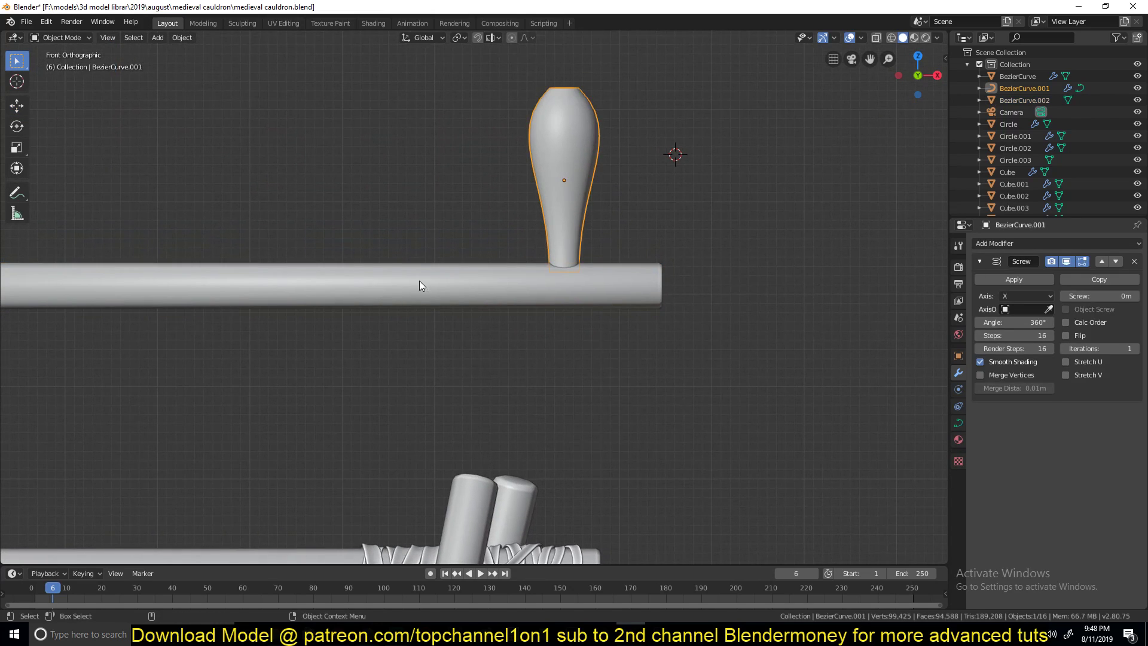
pyautogui.moveTo(397, 281); pyautogui.dragTo(451, 239, button='middle')
pyautogui.press('KP_1')
pyautogui.click(938, 37)
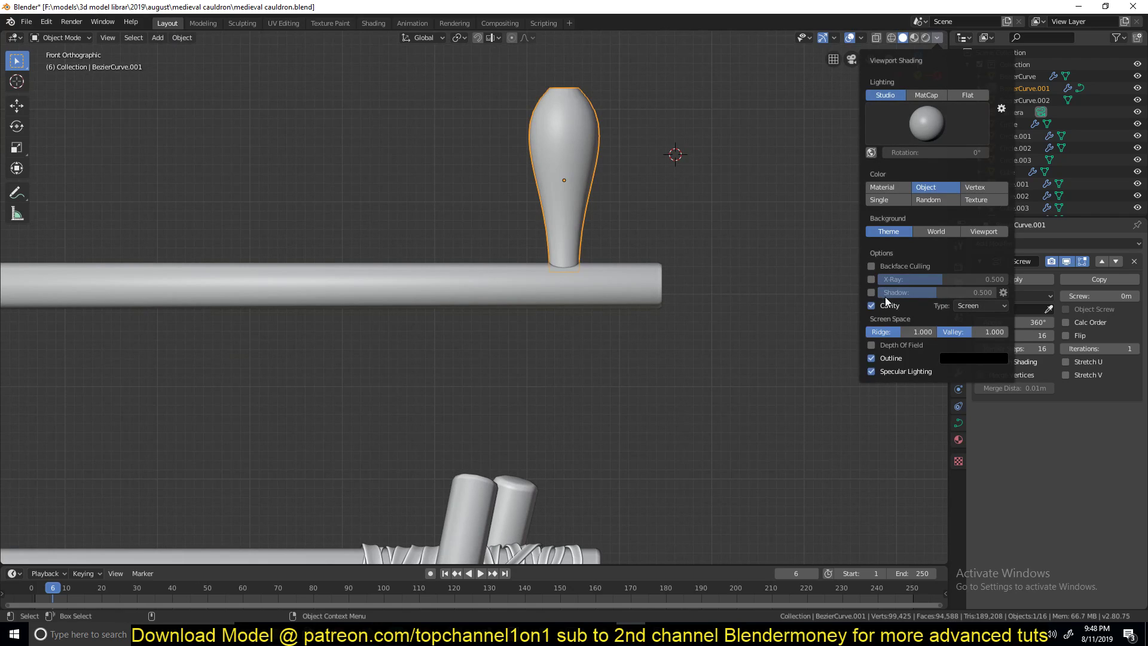
pyautogui.click(933, 201)
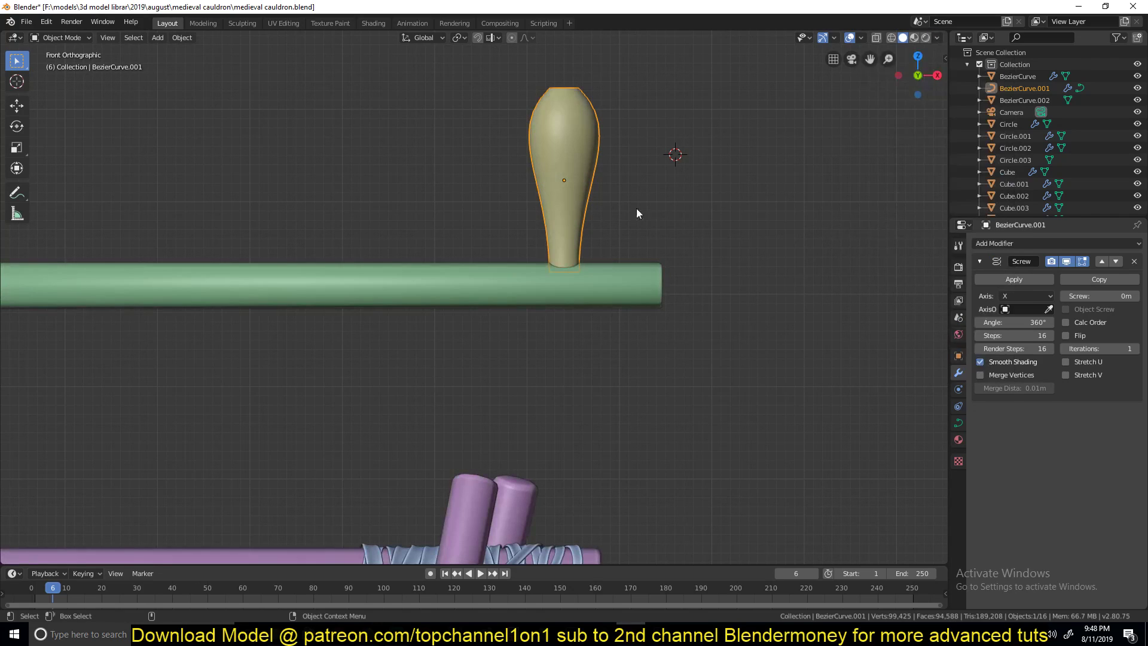
# Step: Rotate the revolved shape 90° in front view and move it over the separated pole near its right end
pyautogui.write('r')
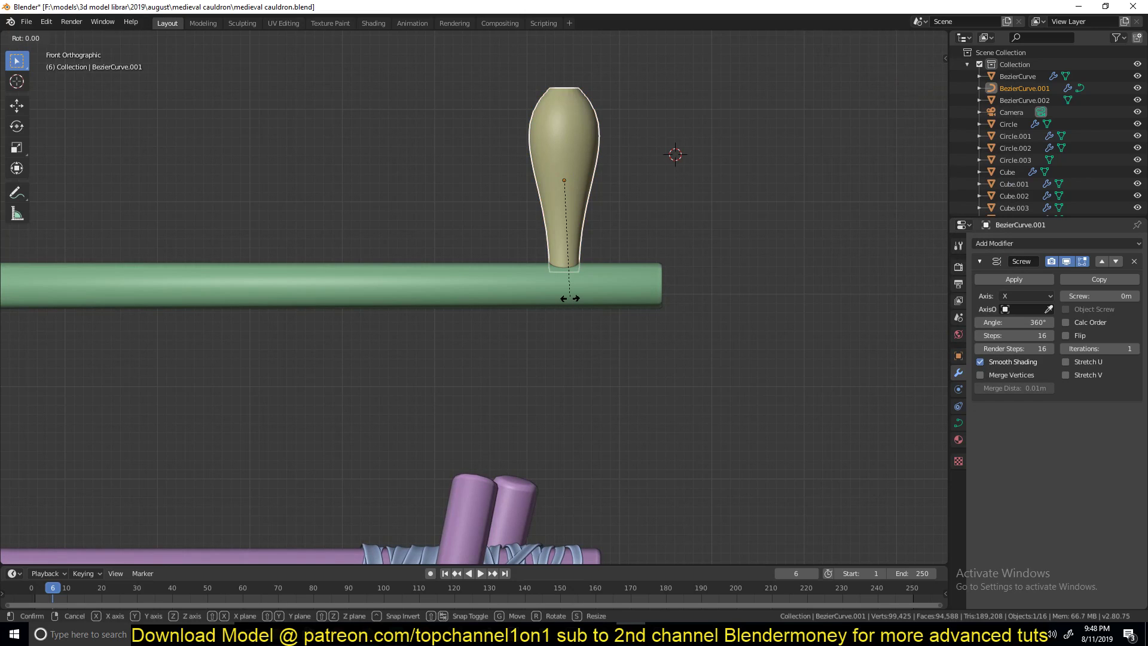
pyautogui.write('90')
pyautogui.press('Return')
pyautogui.press('g')
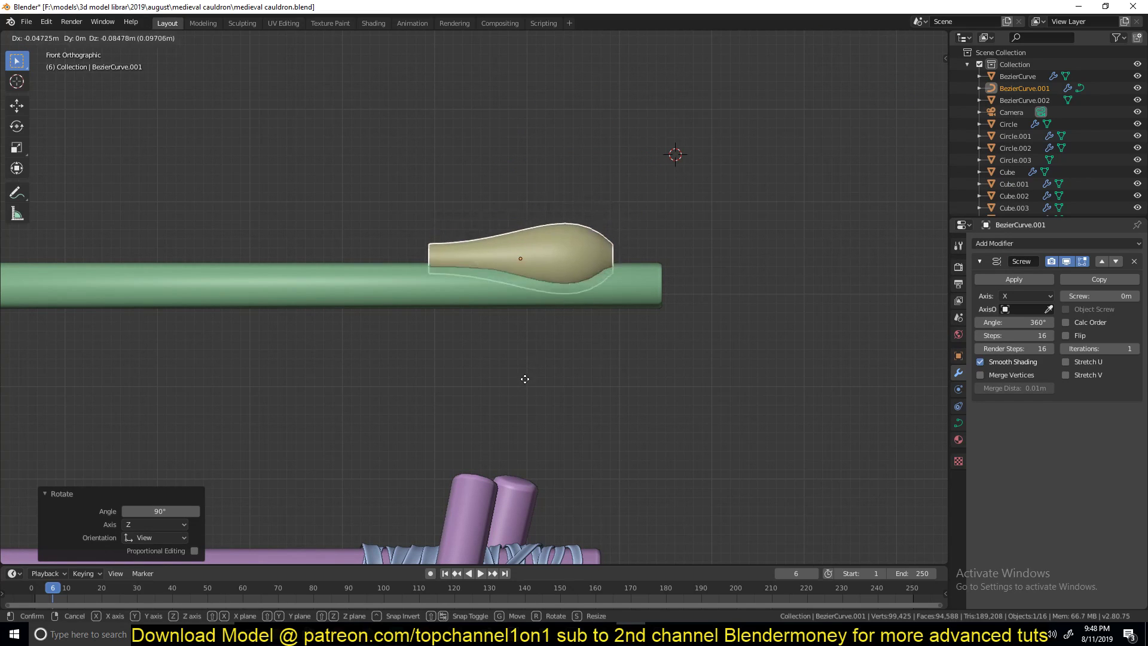
pyautogui.click(536, 344)
# Step: Move all the curve's control points about 0.02 m along Y so the revolved shape widens around the pole
pyautogui.moveTo(537, 344); pyautogui.dragTo(484, 358, button='middle')
pyautogui.press('Tab')
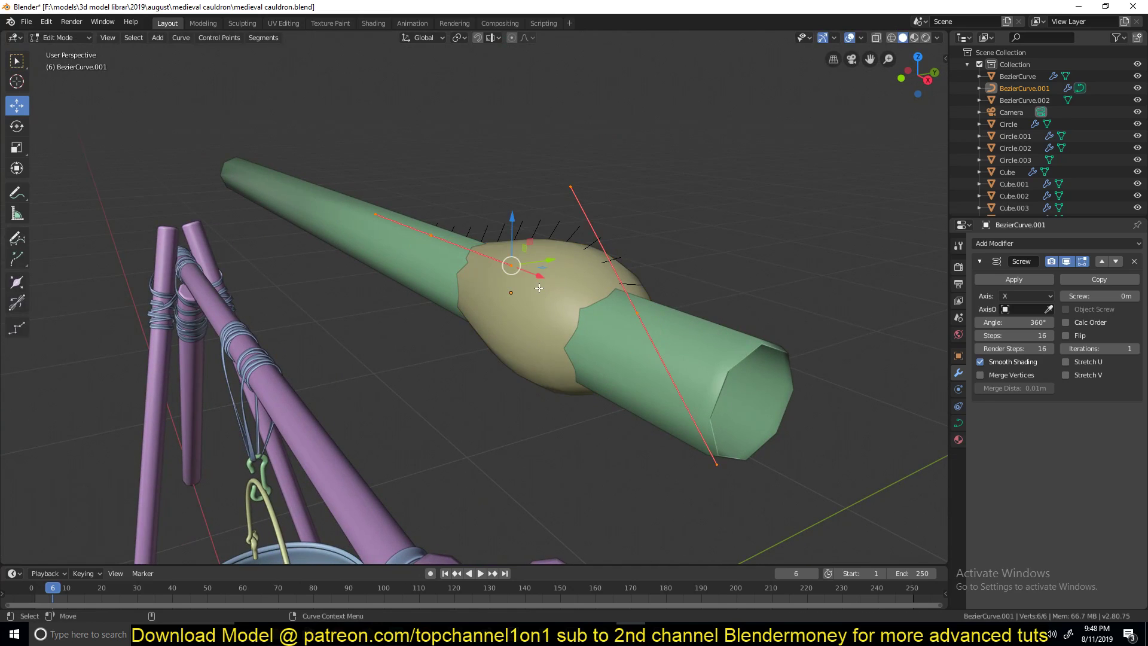
pyautogui.press('g')
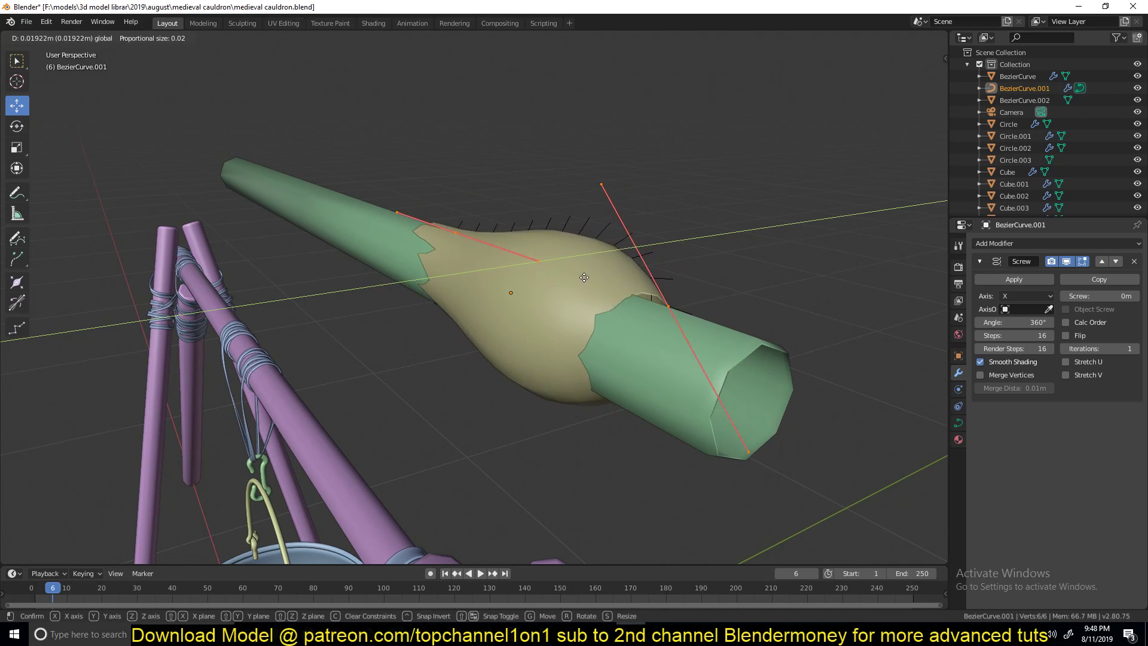
pyautogui.click(589, 276)
pyautogui.press('Tab')
pyautogui.moveTo(495, 289)
pyautogui.mouseDown(button='middle')
pyautogui.moveTo(461, 277)
pyautogui.moveTo(509, 301)
pyautogui.mouseUp(button='middle')
# Step: Fill the open right end of the separated pole with a face
pyautogui.click(776, 385)
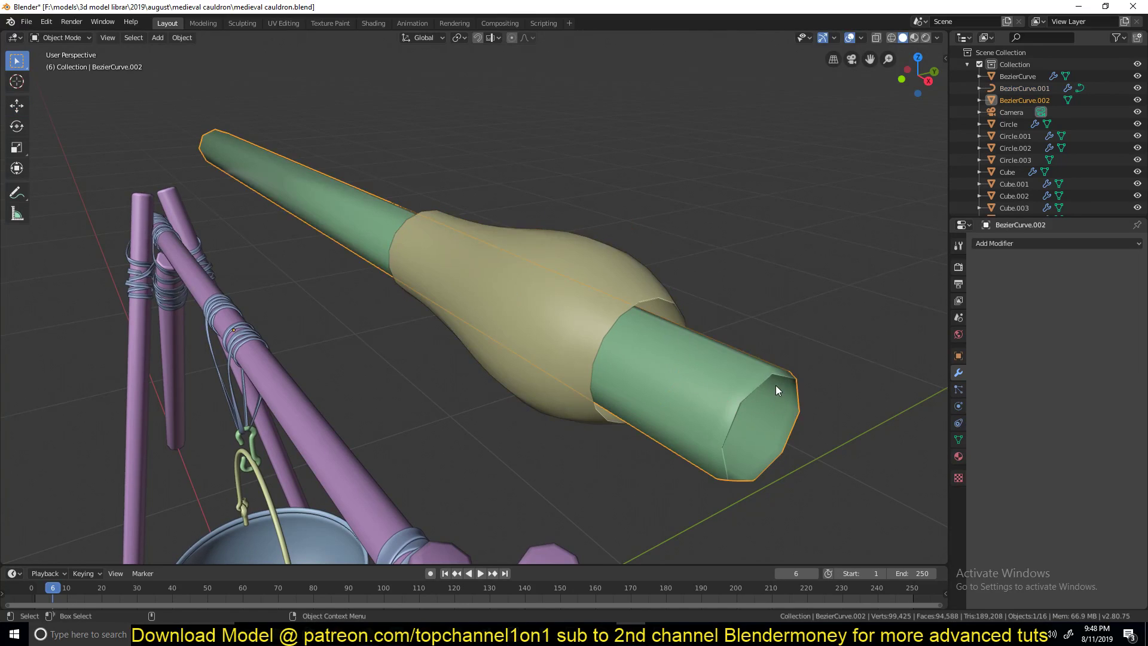
pyautogui.press('Tab')
pyautogui.keyDown('alt'); pyautogui.click(755, 388); pyautogui.keyUp('alt')
pyautogui.press('f')
pyautogui.press('Tab')
# Step: Set the revolved shape's Screw modifier offset to 2.8 m to make it spiral around the pole
pyautogui.moveTo(578, 304); pyautogui.dragTo(595, 267, button='middle')
pyautogui.click(594, 268)
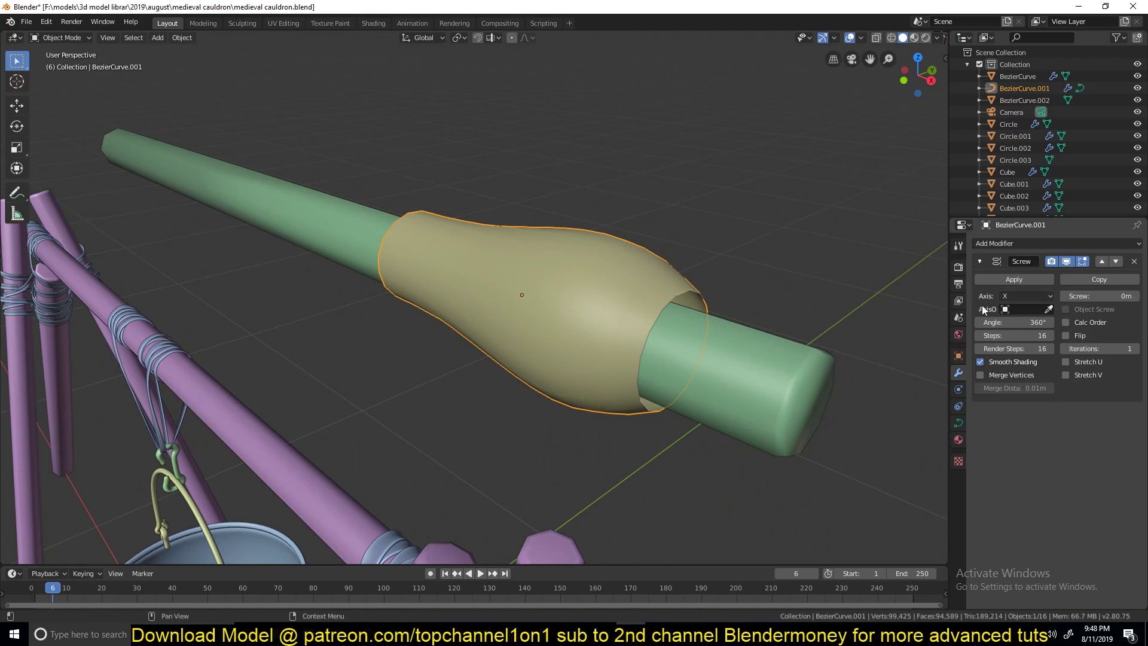
pyautogui.moveTo(1100, 296); pyautogui.dragTo(1126, 296)
pyautogui.moveTo(834, 270); pyautogui.dragTo(525, 206, button='middle')
pyautogui.scroll(5, 523, 197)
# Step: Set the handle type of all the curve's control points to Vector and check the spiral strip around the pole
pyautogui.press('Tab')
pyautogui.scroll(-5, 520, 185)
pyautogui.moveTo(459, 127); pyautogui.dragTo(498, 206, button='middle')
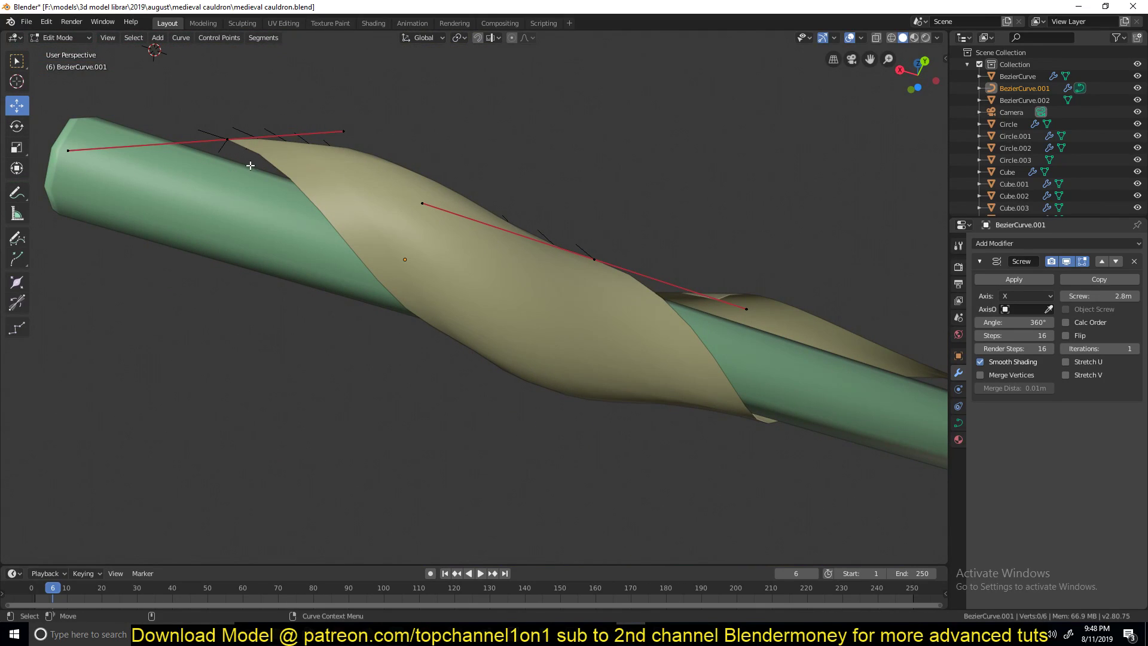
pyautogui.press('a')
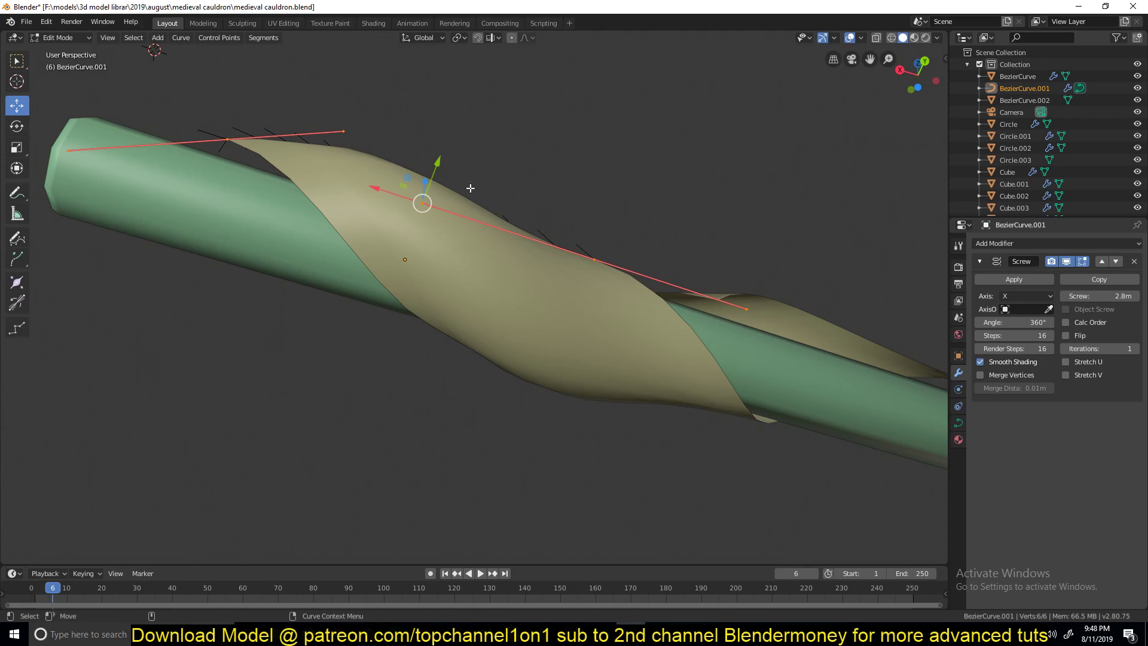
pyautogui.press('v')
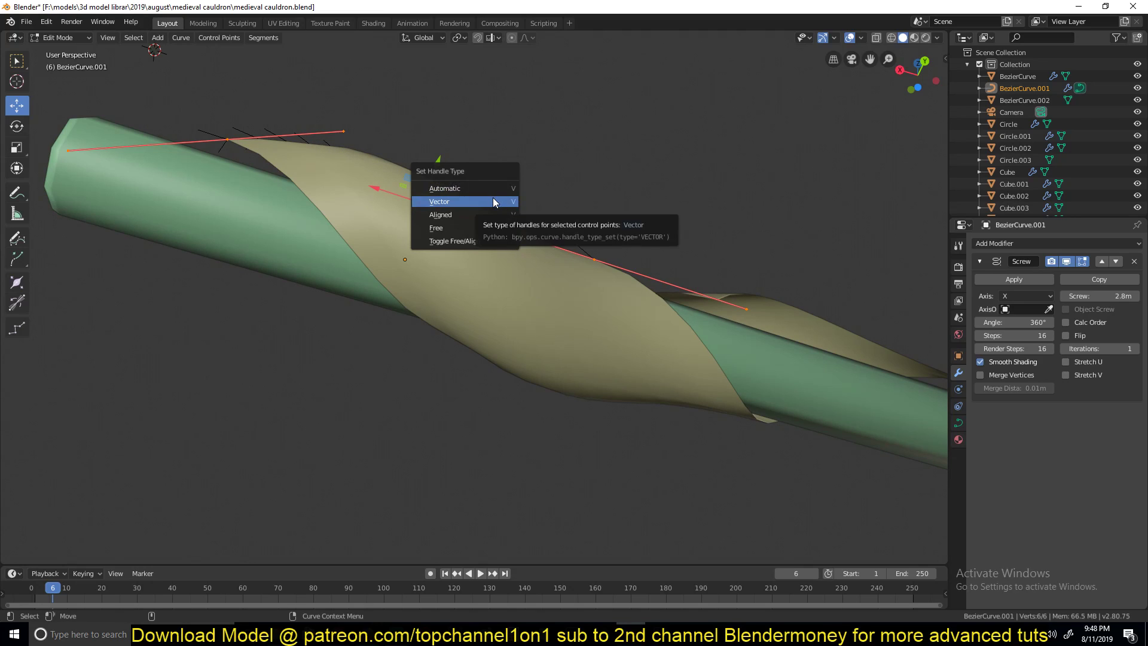
pyautogui.click(492, 201)
pyautogui.press('Tab')
pyautogui.moveTo(494, 200); pyautogui.dragTo(360, 262, button='middle')
pyautogui.press('Tab')
pyautogui.press('Tab')
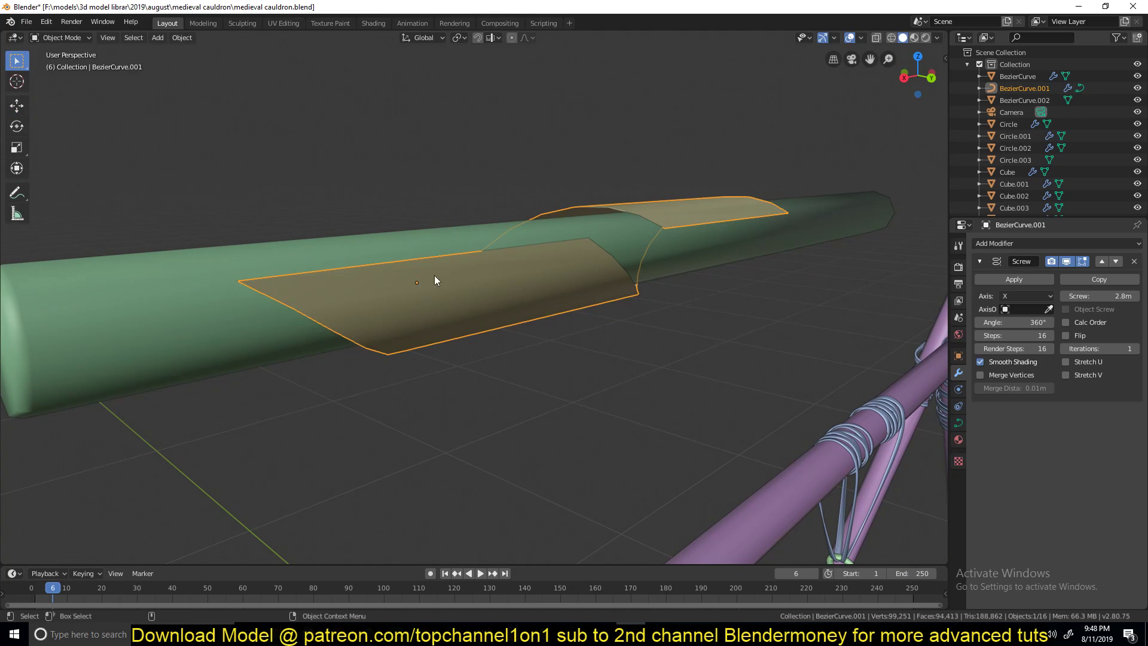
pyautogui.moveTo(463, 261); pyautogui.dragTo(587, 297, button='middle')
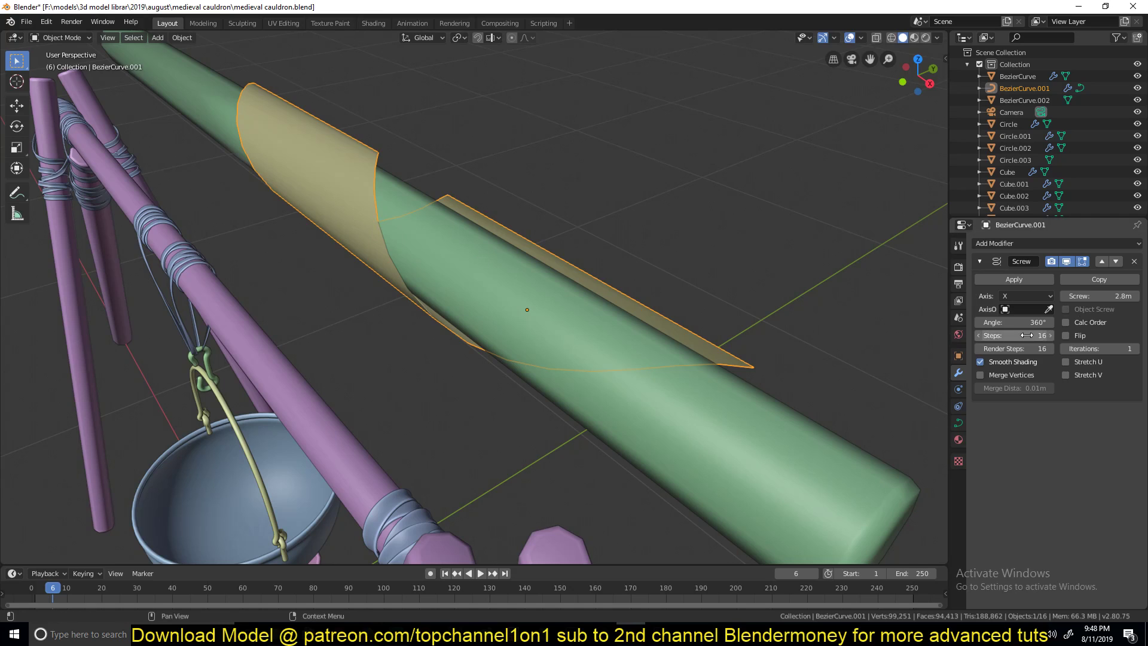
# Step: Set the Screw modifier's offset to 6.4 m so the spiral strip stretches further along the pole
pyautogui.moveTo(1091, 296); pyautogui.dragTo(1016, 296)
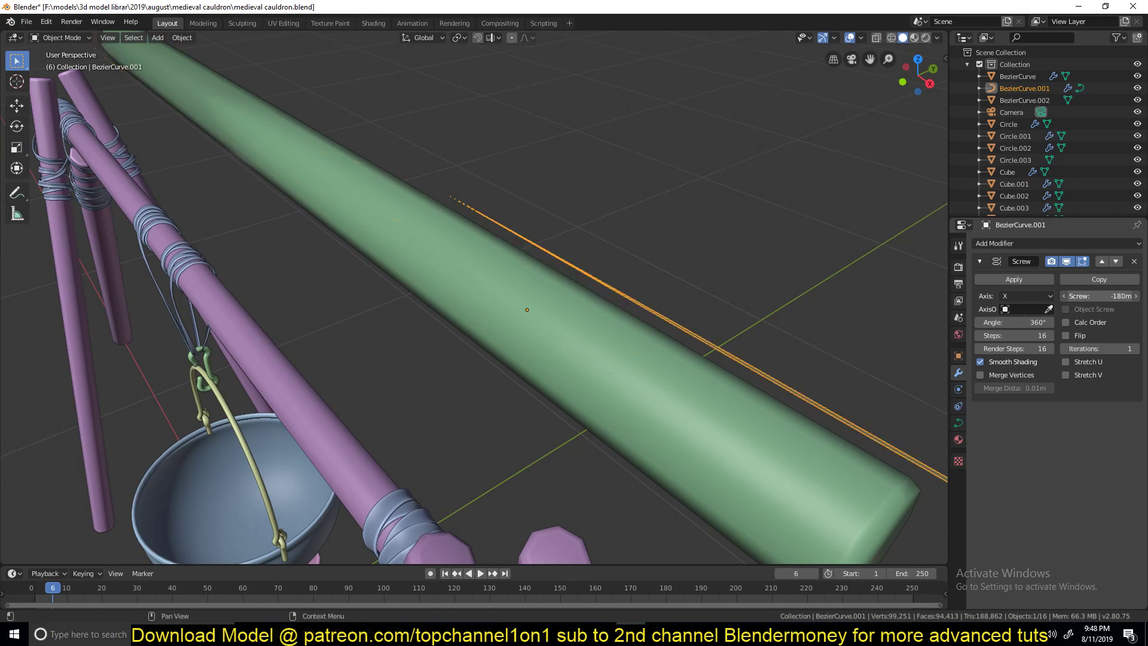
pyautogui.doubleClick(1115, 297)
pyautogui.write('190.1m')
pyautogui.press('Return')
pyautogui.moveTo(1109, 297); pyautogui.dragTo(1128, 297)
pyautogui.moveTo(501, 228); pyautogui.dragTo(428, 209, button='middle')
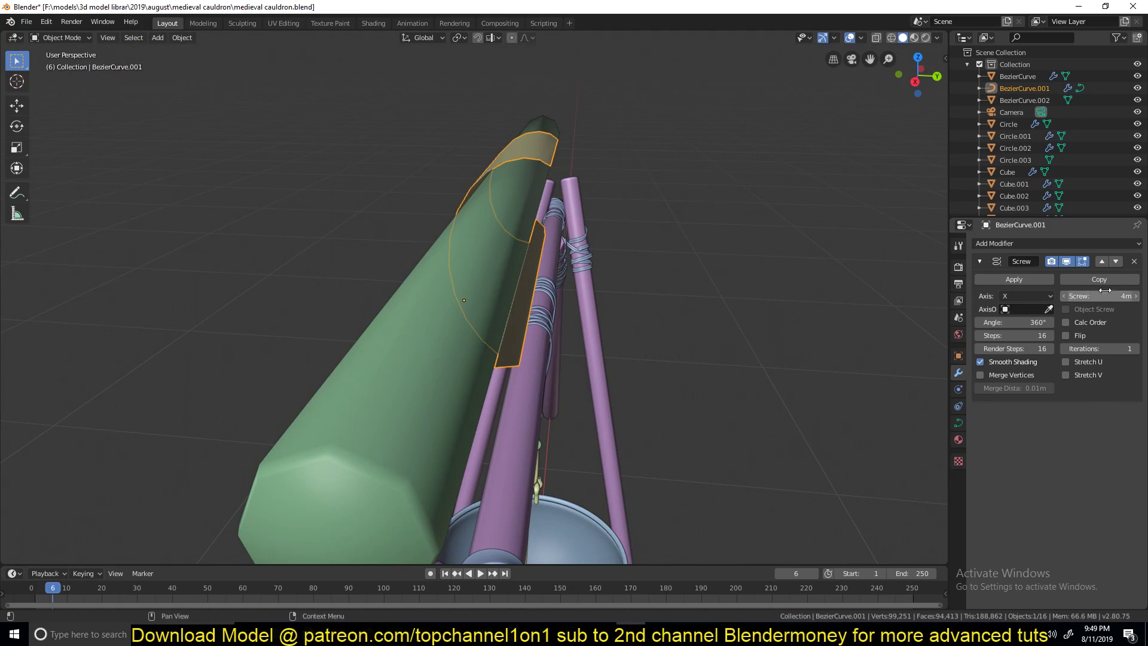
pyautogui.moveTo(1100, 296); pyautogui.dragTo(1124, 296)
pyautogui.moveTo(597, 170); pyautogui.dragTo(653, 342, button='middle')
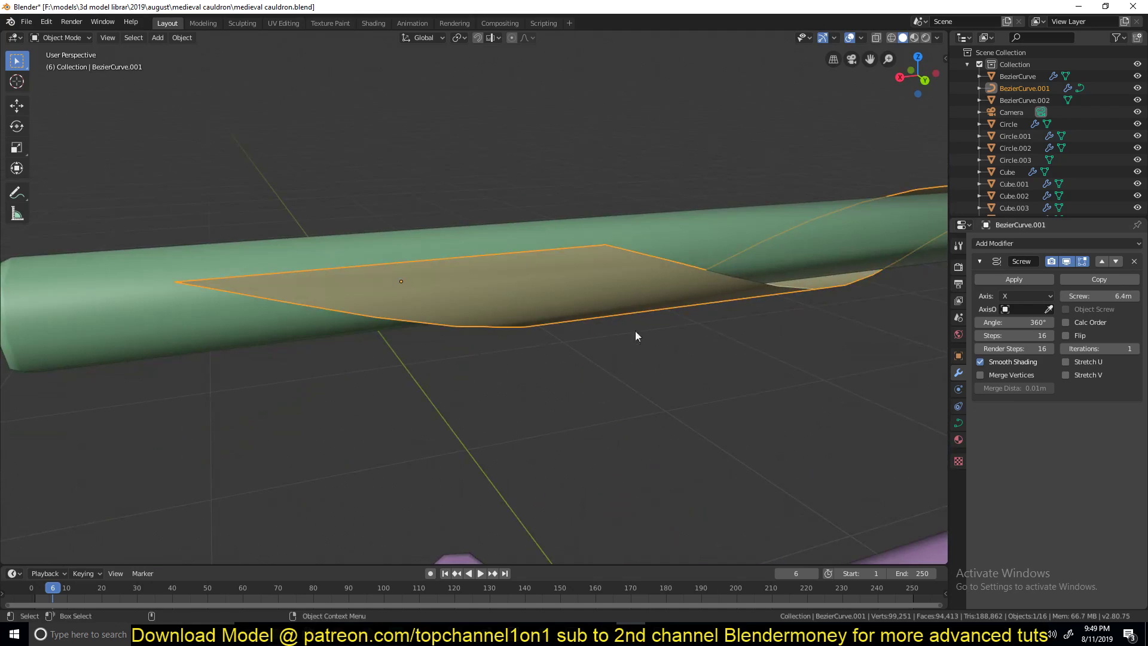
pyautogui.keyDown('shift'); pyautogui.moveTo(620, 262); pyautogui.dragTo(470, 265, button='middle'); pyautogui.keyUp('shift')
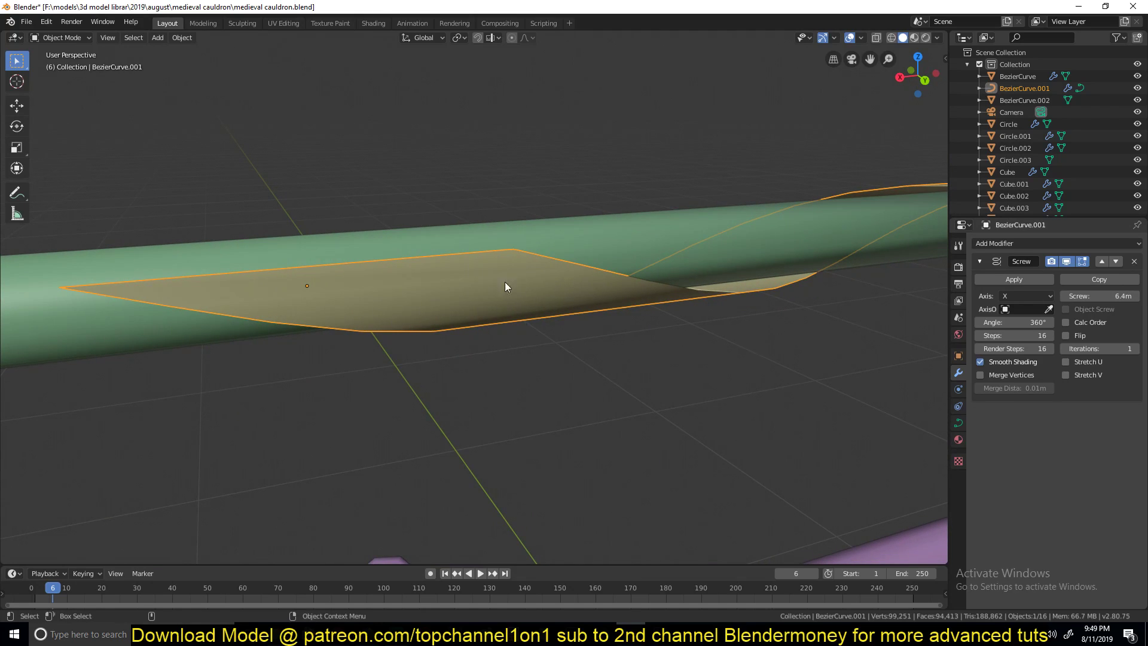
# Step: Move the curve's end control point along X close to its other control point to narrow the spiral strip
pyautogui.press('Tab')
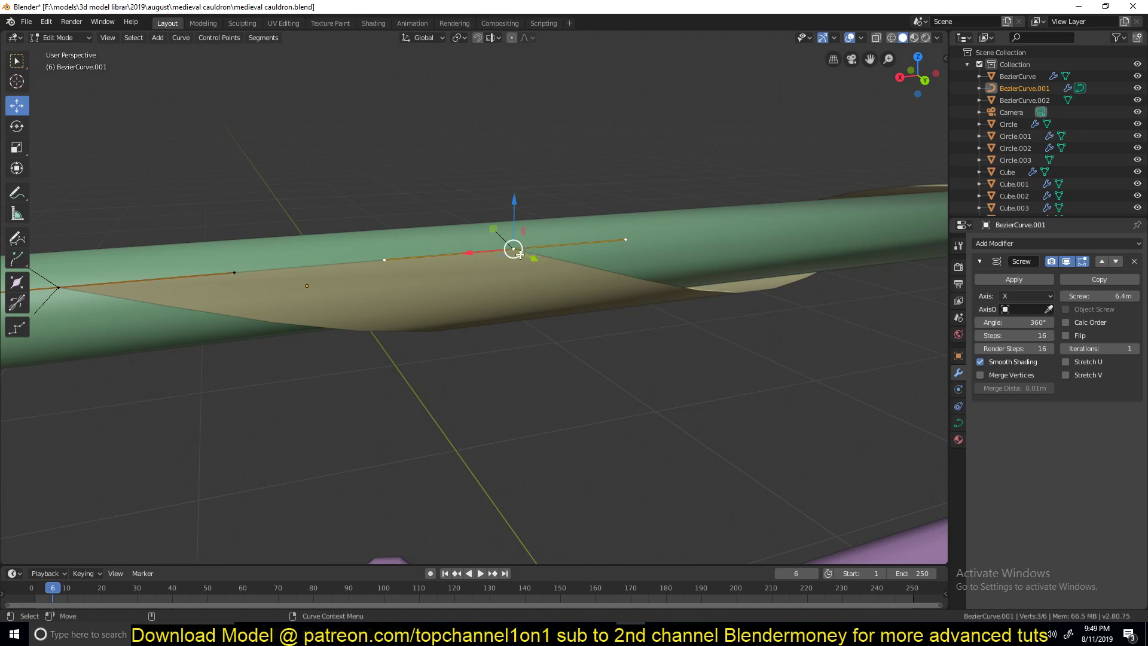
pyautogui.press('Tab')
pyautogui.press('Tab')
pyautogui.moveTo(512, 246); pyautogui.dragTo(152, 285)
pyautogui.press('Tab')
pyautogui.moveTo(372, 282); pyautogui.dragTo(509, 296, button='middle')
pyautogui.scroll(3, 510, 293)
pyautogui.press('Tab')
pyautogui.moveTo(577, 274); pyautogui.dragTo(594, 285, button='middle')
pyautogui.press('Tab')
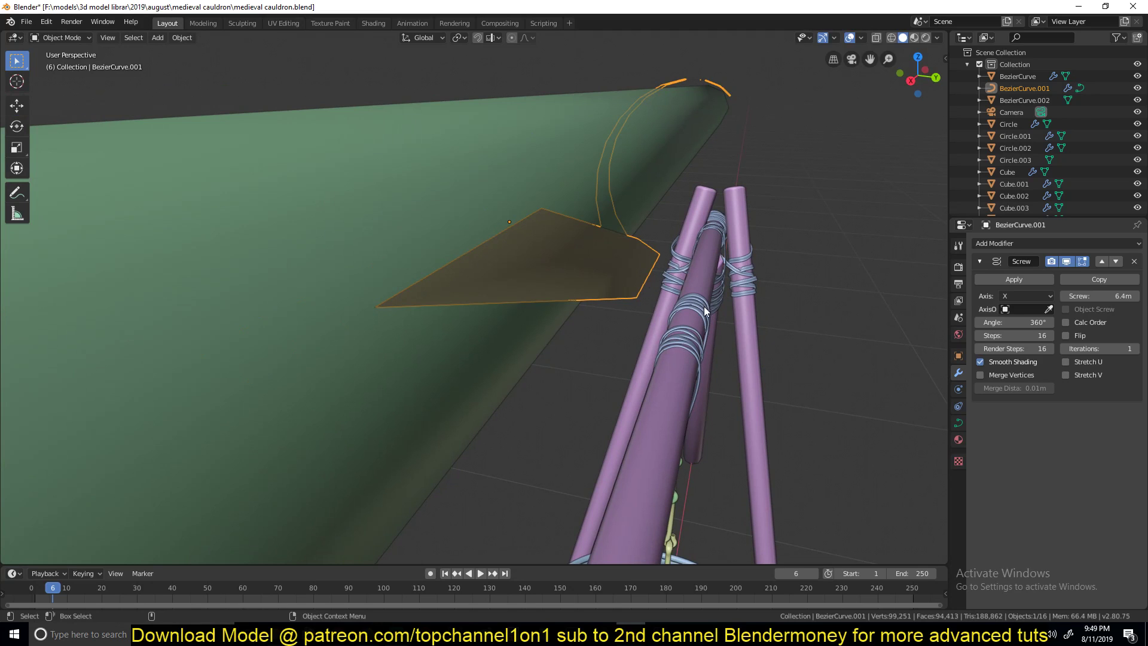
# Step: Examine the finished rope wraps around the horizontal beam and its crossed support poles
pyautogui.click(751, 281)
pyautogui.press('KP_Decimal')
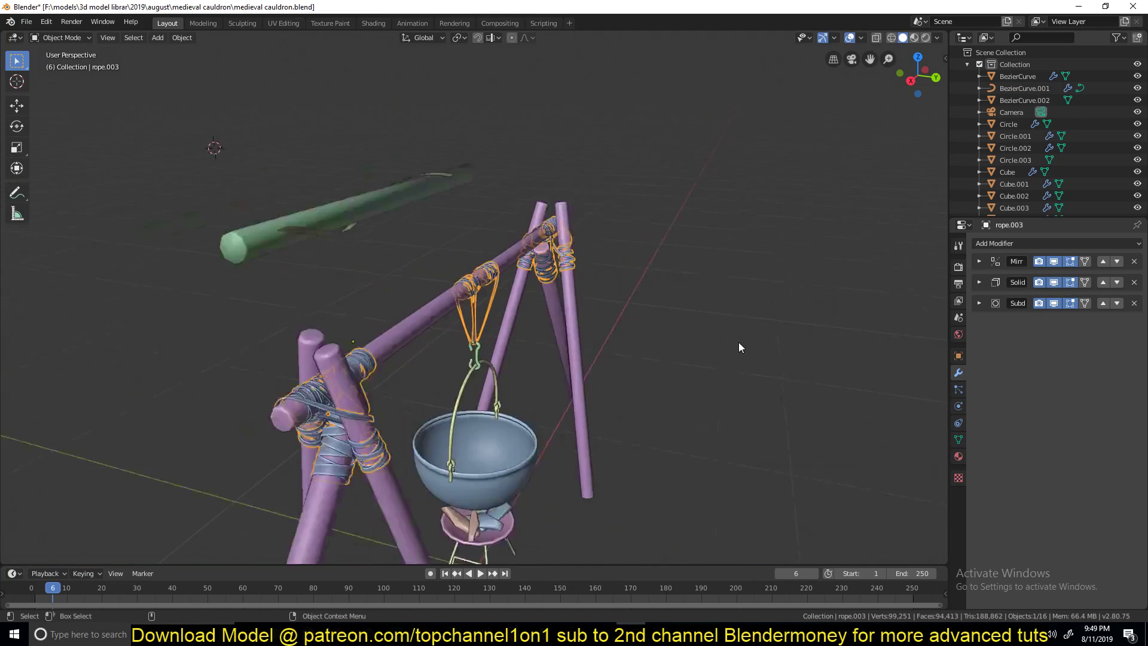
pyautogui.scroll(2, 738, 344)
pyautogui.moveTo(737, 344); pyautogui.dragTo(640, 187, button='middle')
pyautogui.scroll(4, 381, 110)
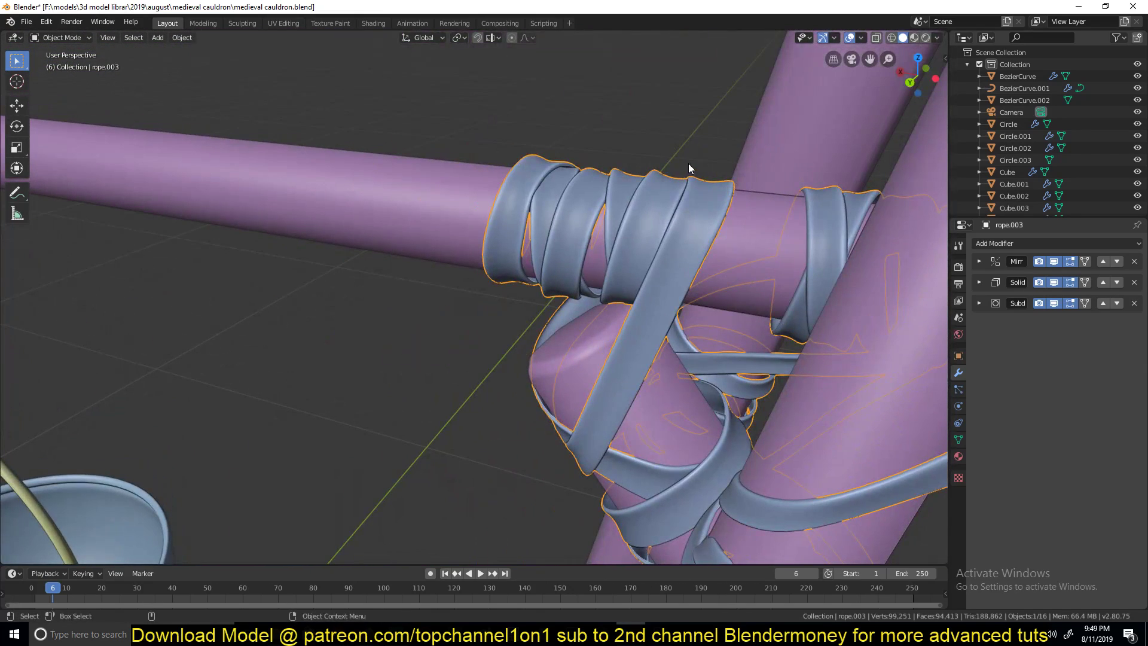
pyautogui.hotkey('alt', 'a')
pyautogui.scroll(-6, 647, 205)
pyautogui.scroll(6, 673, 239)
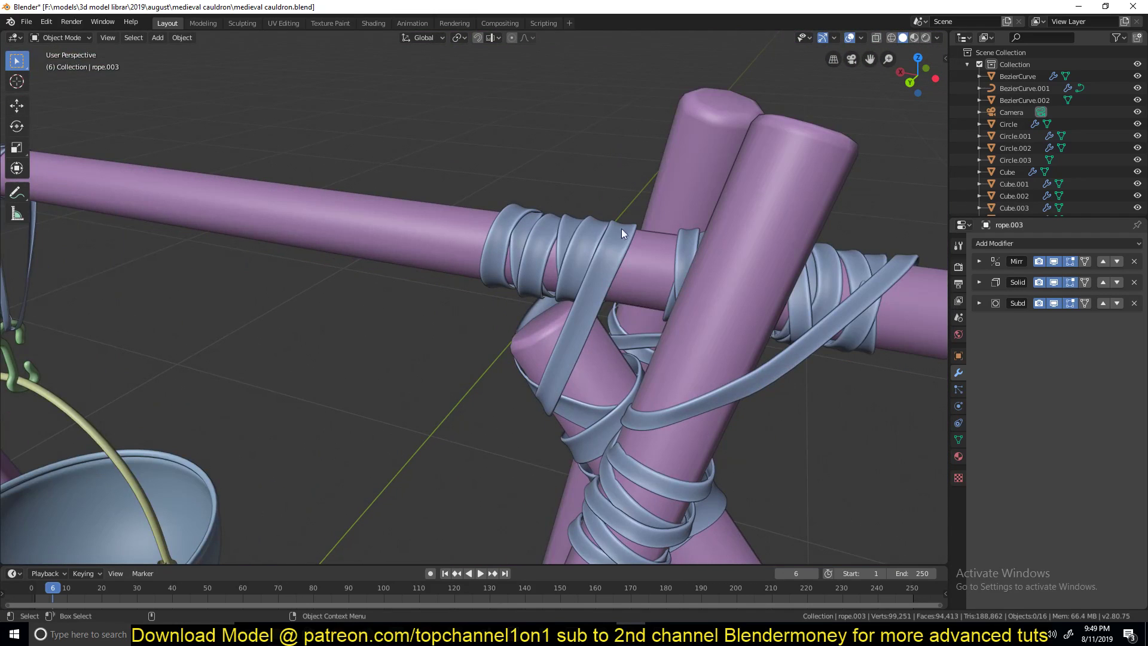
pyautogui.scroll(-10, 589, 236)
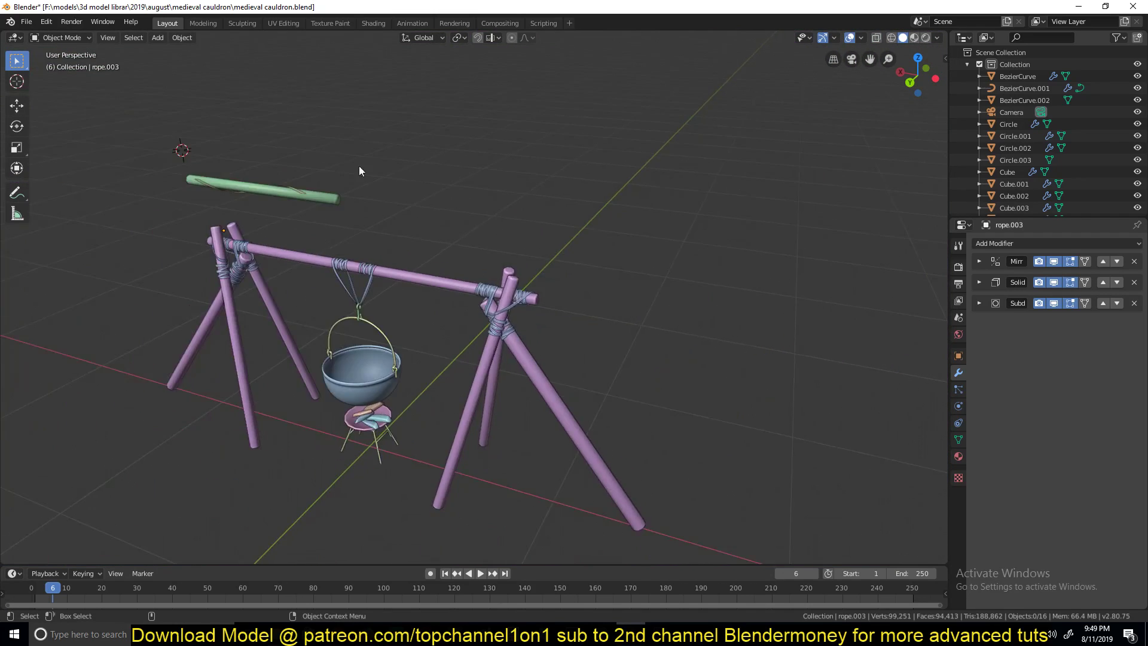
# Step: Select the two inner handles of the spiral curve on the green pole and move them outward along Y to bow the profile
pyautogui.keyDown('shift'); pyautogui.moveTo(332, 157); pyautogui.dragTo(526, 215, button='middle'); pyautogui.keyUp('shift')
pyautogui.scroll(8, 442, 221)
pyautogui.moveTo(451, 222); pyautogui.dragTo(515, 224, button='middle')
pyautogui.keyDown('shift'); pyautogui.moveTo(299, 180); pyautogui.dragTo(457, 256, button='middle'); pyautogui.keyUp('shift')
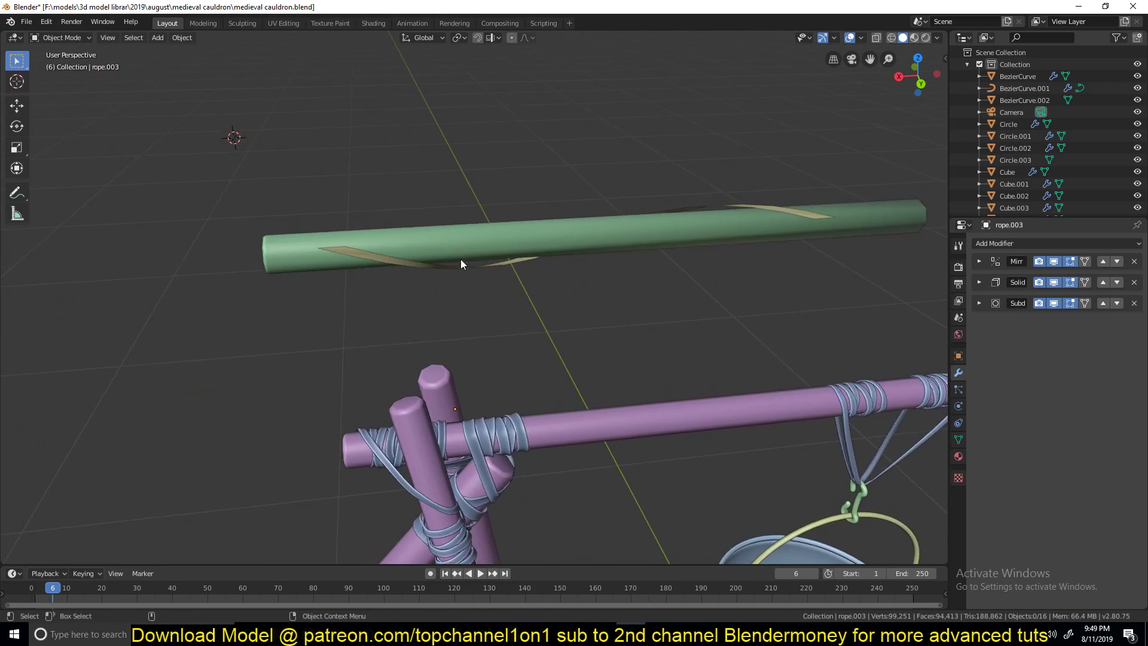
pyautogui.click(392, 234)
pyautogui.moveTo(389, 231); pyautogui.dragTo(609, 243, button='middle')
pyautogui.click(626, 237)
pyautogui.press('Tab')
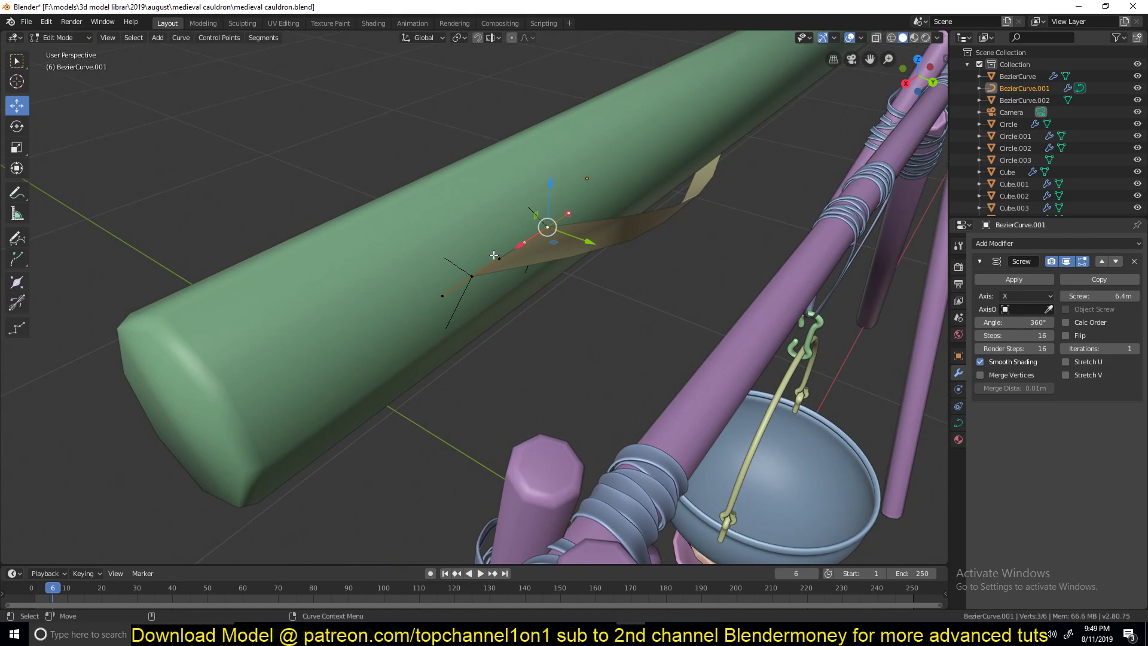
pyautogui.click(499, 259)
pyautogui.scroll(2, 601, 253)
pyautogui.scroll(-1, 596, 247)
pyautogui.keyDown('shift'); pyautogui.click(575, 187); pyautogui.keyUp('shift')
pyautogui.moveTo(588, 214); pyautogui.dragTo(625, 240)
pyautogui.press('Tab')
pyautogui.moveTo(618, 210); pyautogui.dragTo(595, 234, button='middle')
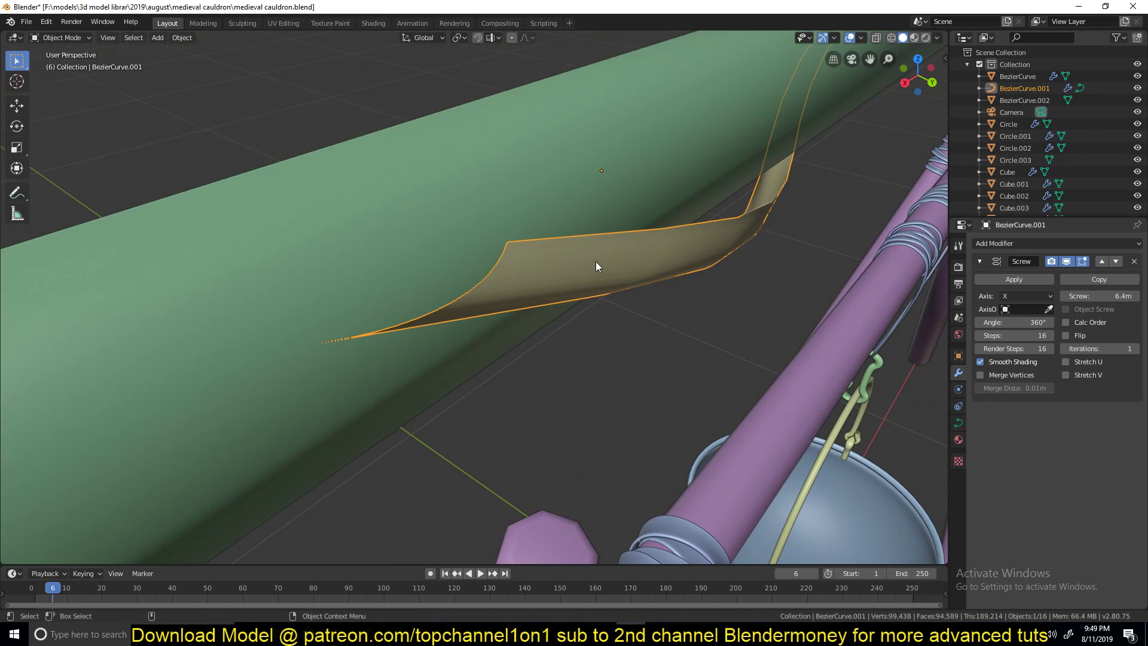
# Step: Move the two inner handles about -0.016 m along Y and partly back outward to refine the strip's profile
pyautogui.press('Tab')
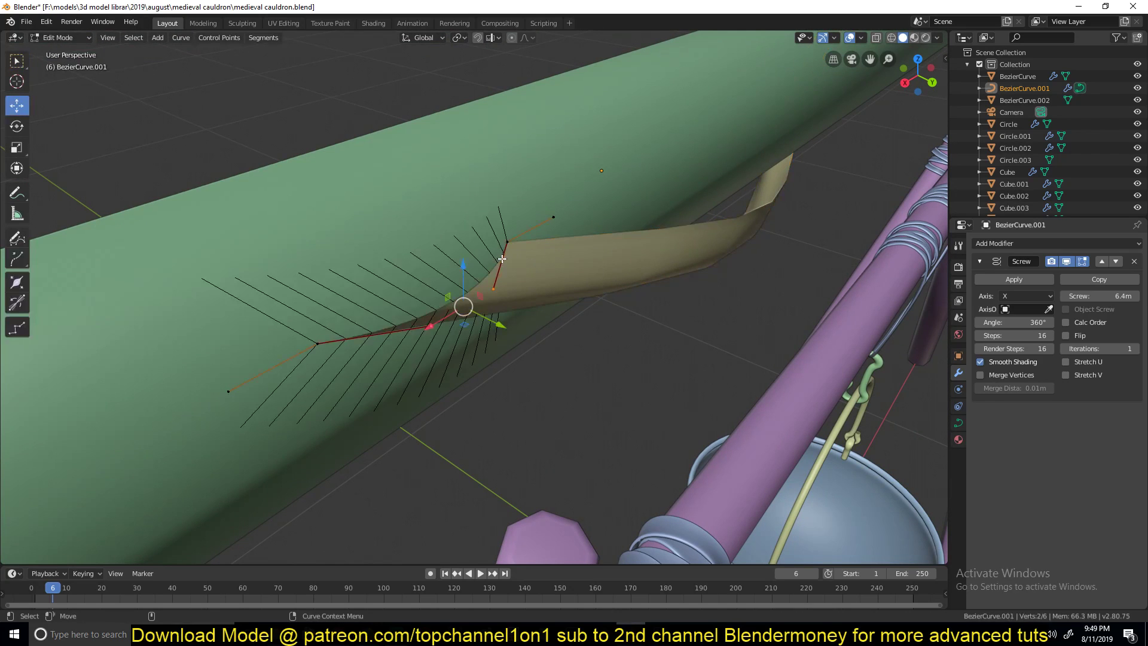
pyautogui.moveTo(504, 323); pyautogui.dragTo(409, 233)
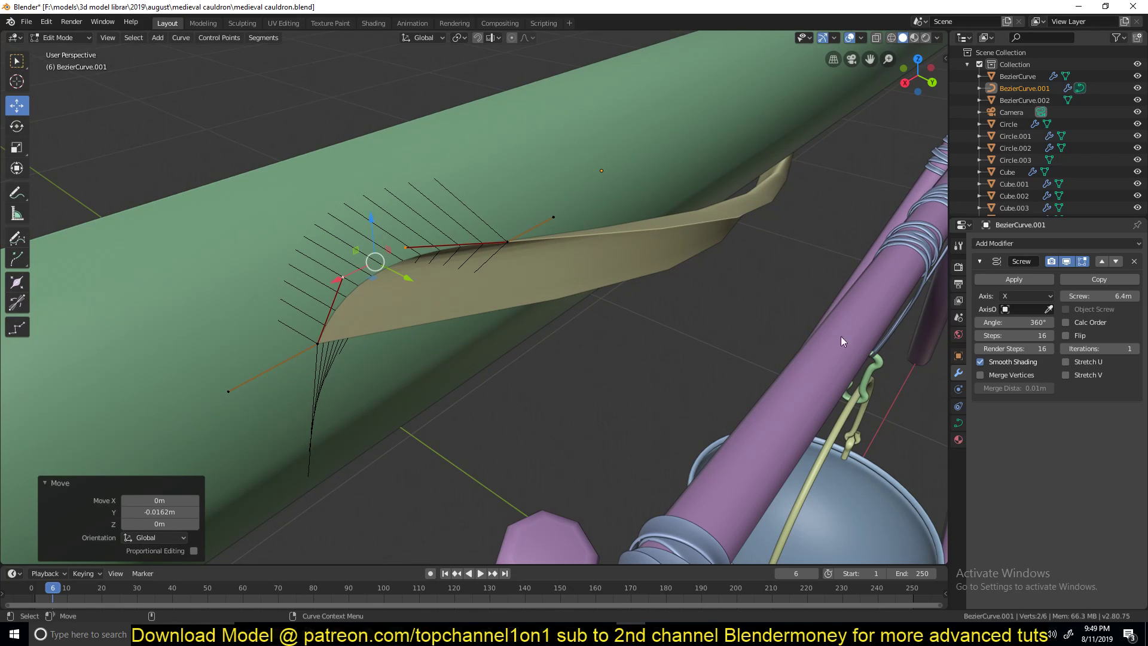
pyautogui.press('Tab')
pyautogui.press('Tab')
pyautogui.moveTo(405, 277); pyautogui.dragTo(480, 315)
pyautogui.press('Tab')
# Step: Set the Screw offset to 1.46 m and move the curve's end control point about 0.009 m along X to narrow the strip
pyautogui.scroll(-7, 496, 236)
pyautogui.moveTo(498, 220); pyautogui.dragTo(477, 207, button='middle')
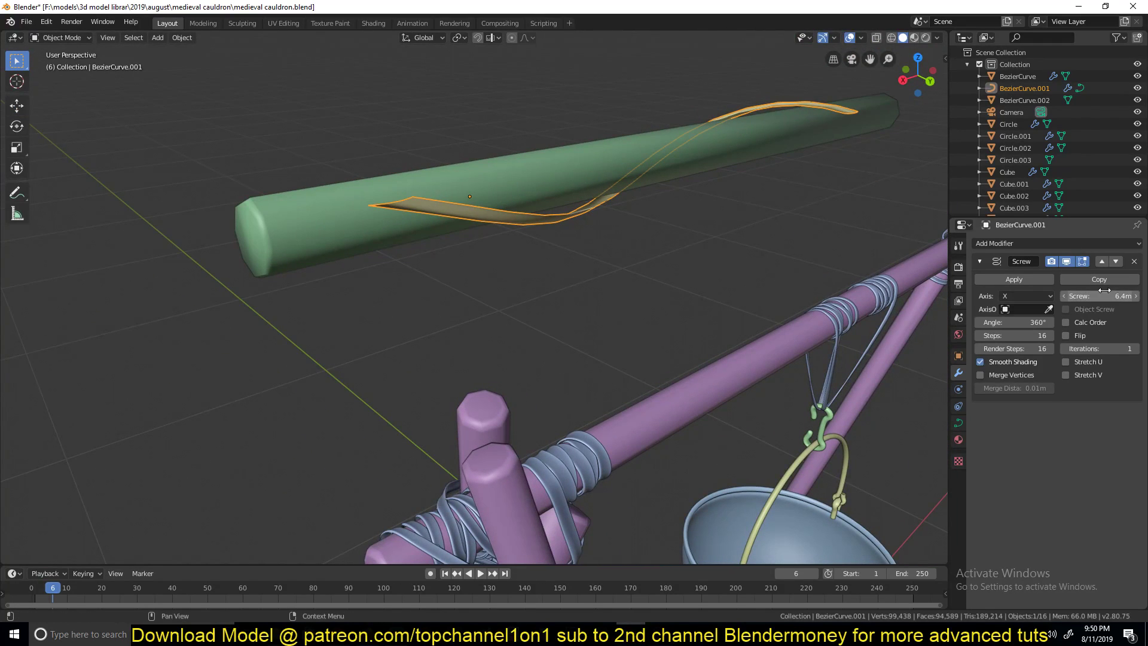
pyautogui.moveTo(1117, 296); pyautogui.dragTo(1142, 296)
pyautogui.scroll(6, 669, 219)
pyautogui.press('Tab')
pyautogui.click(321, 321)
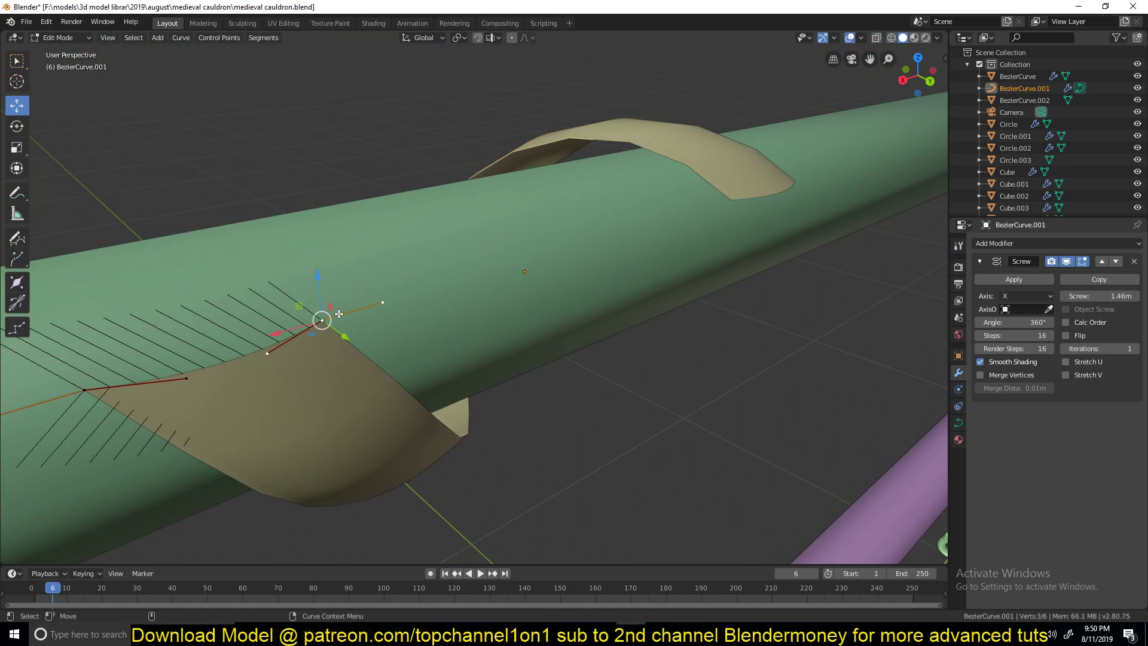
pyautogui.press('g')
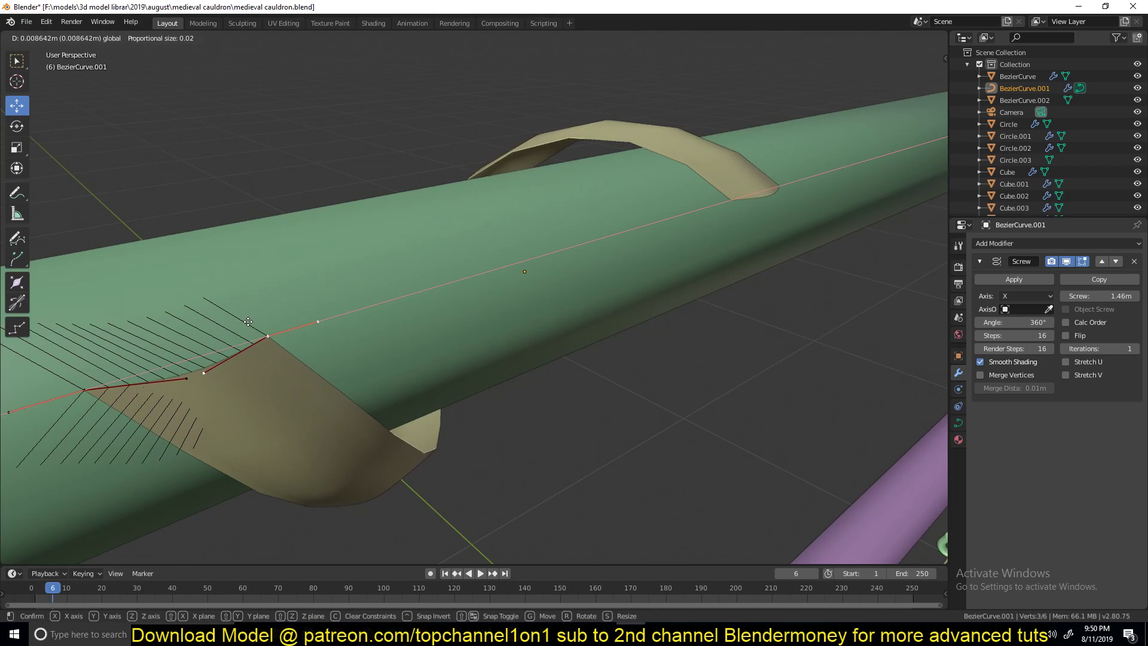
pyautogui.click(248, 322)
pyautogui.press('Tab')
# Step: In the right side view, move the curve's selected control point toward the pole's axis so the strip fits closely
pyautogui.scroll(-6, 218, 372)
pyautogui.moveTo(217, 372); pyautogui.dragTo(246, 376, button='middle')
pyautogui.moveTo(528, 292); pyautogui.dragTo(558, 258, button='middle')
pyautogui.press('KP_1')
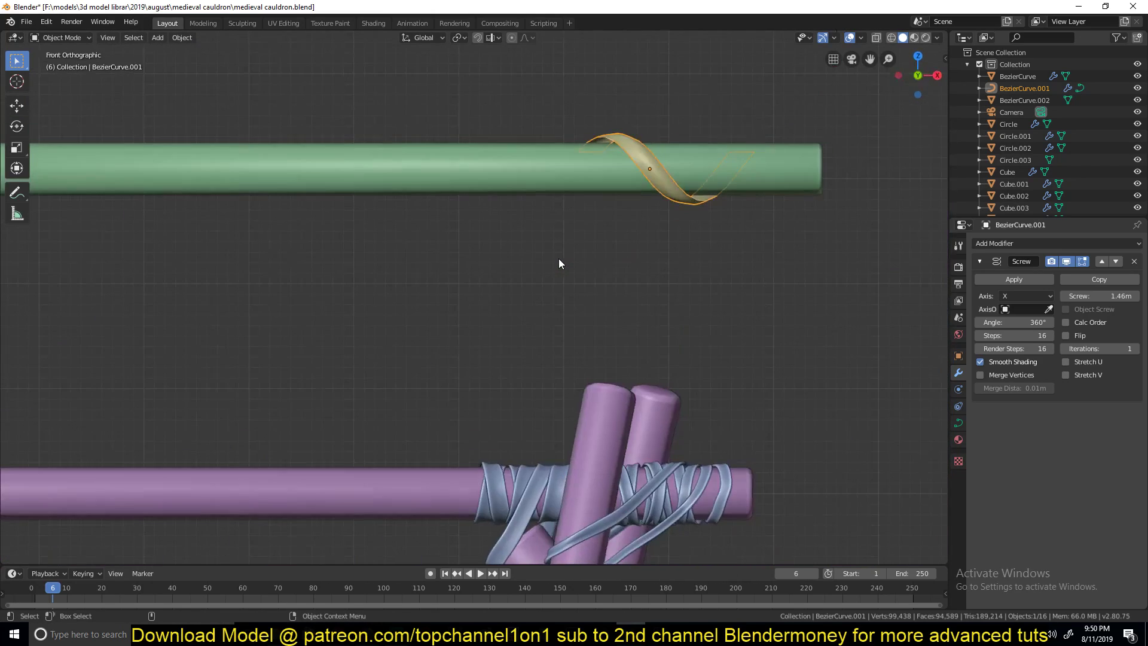
pyautogui.press('KP_3')
pyautogui.scroll(4, 528, 195)
pyautogui.keyDown('shift'); pyautogui.moveTo(528, 195); pyautogui.dragTo(345, 397, button='middle'); pyautogui.keyUp('shift')
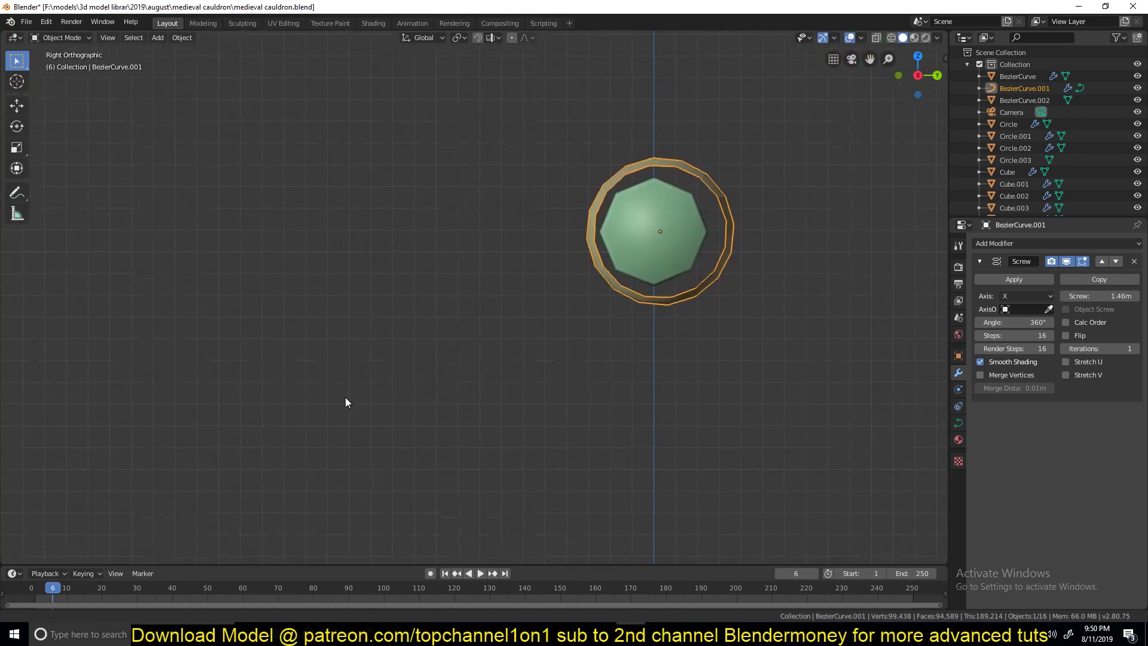
pyautogui.scroll(1, 671, 225)
pyautogui.keyDown('shift'); pyautogui.moveTo(671, 225); pyautogui.dragTo(564, 272, button='middle'); pyautogui.keyUp('shift')
pyautogui.press('g')
pyautogui.click(676, 247)
pyautogui.press('Tab')
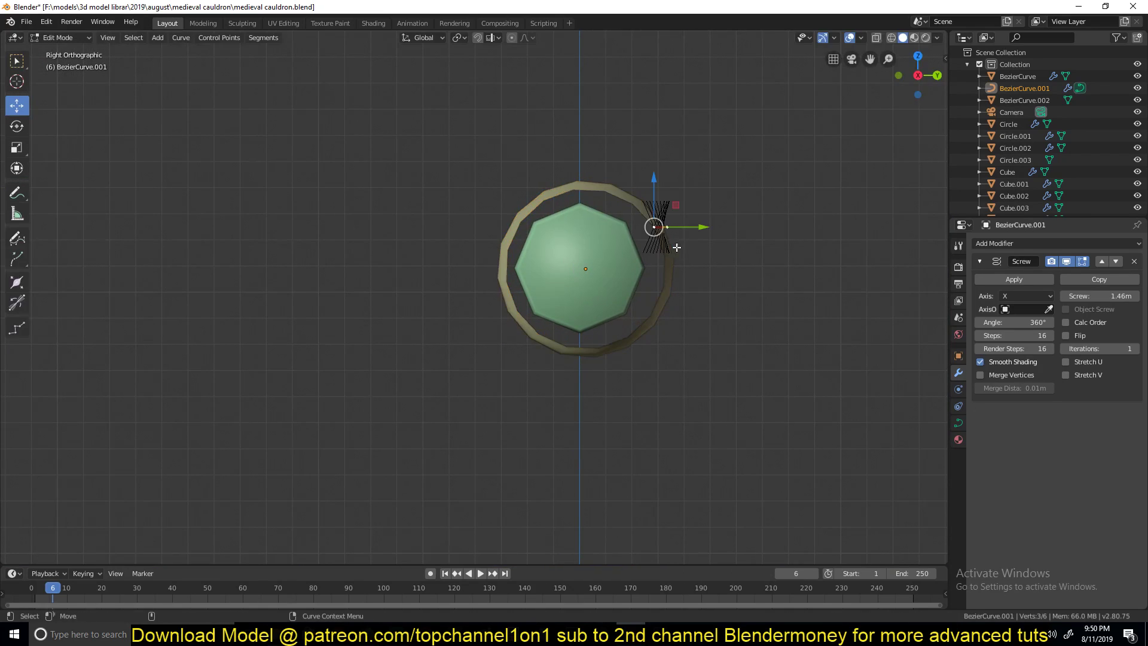
pyautogui.moveTo(679, 205); pyautogui.dragTo(669, 216)
pyautogui.press('Tab')
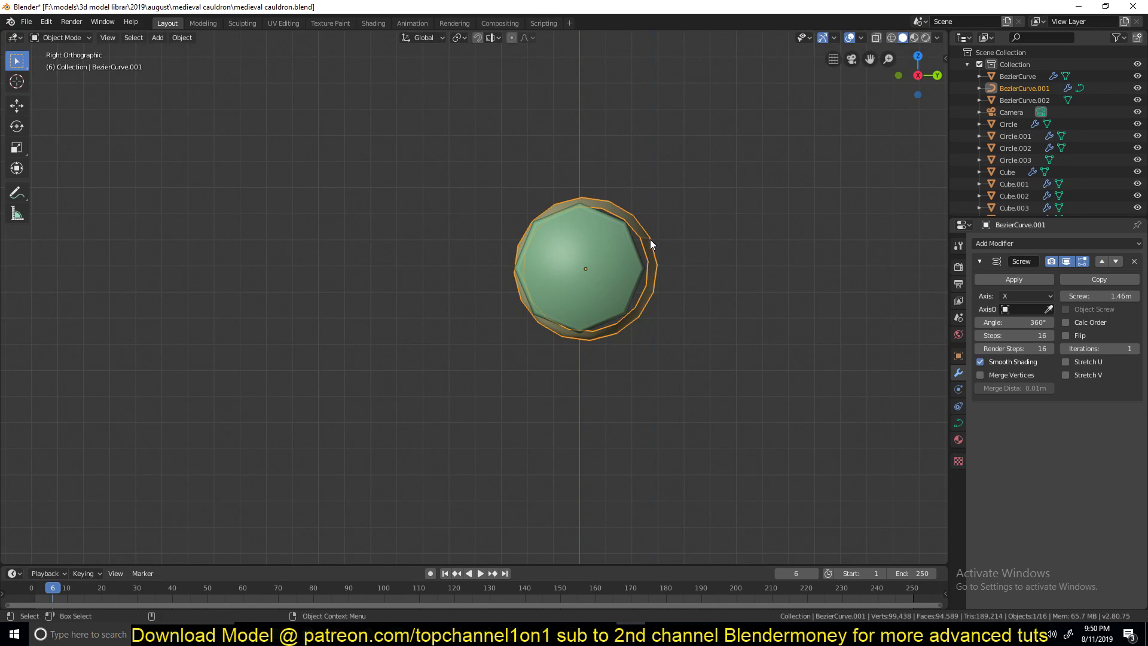
# Step: Move the spiral strip about -0.003 m along Y and 0.0016 m along Z to align it with the pole
pyautogui.press('g')
pyautogui.click(644, 237)
pyautogui.moveTo(644, 197); pyautogui.dragTo(611, 316, button='middle')
pyautogui.scroll(-5, 597, 231)
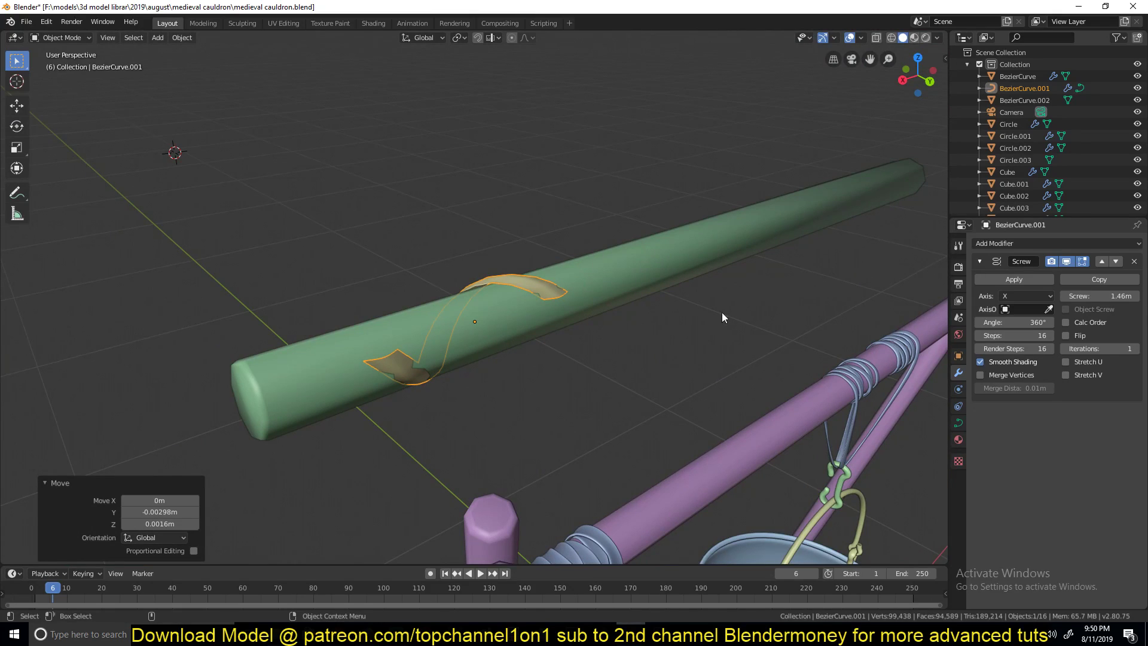
# Step: Try the Screw modifier with 4 iterations on the strip and restore it to 1
pyautogui.click(1140, 352)
pyautogui.click(1140, 352)
pyautogui.click(1139, 352)
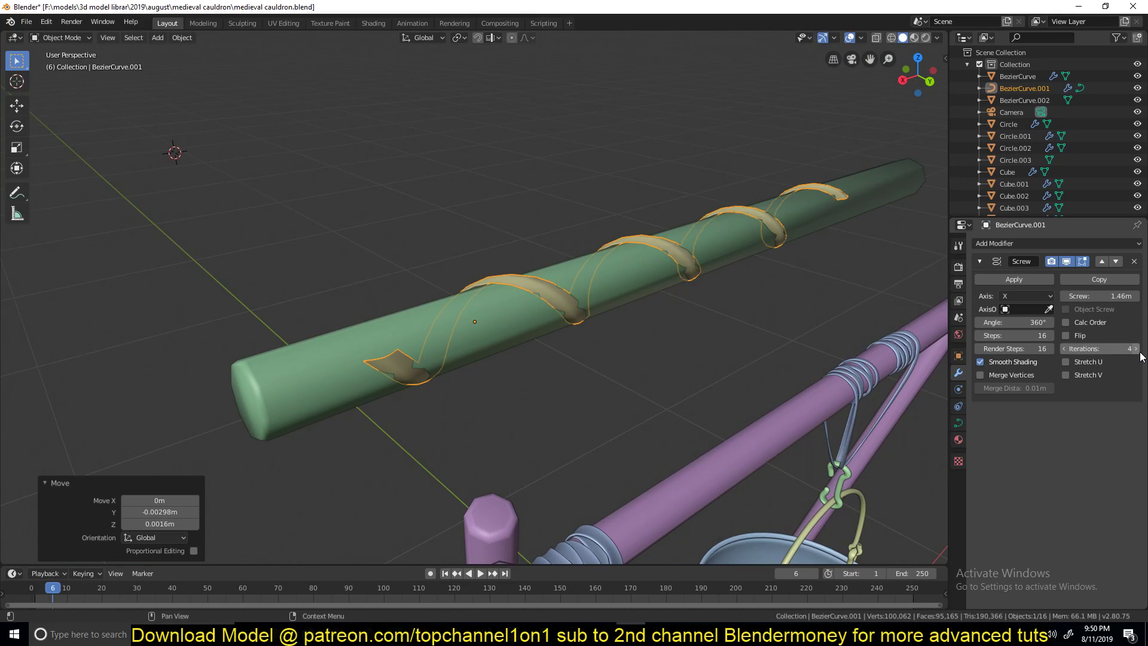
pyautogui.click(1067, 350)
pyautogui.click(1067, 349)
pyautogui.click(1067, 349)
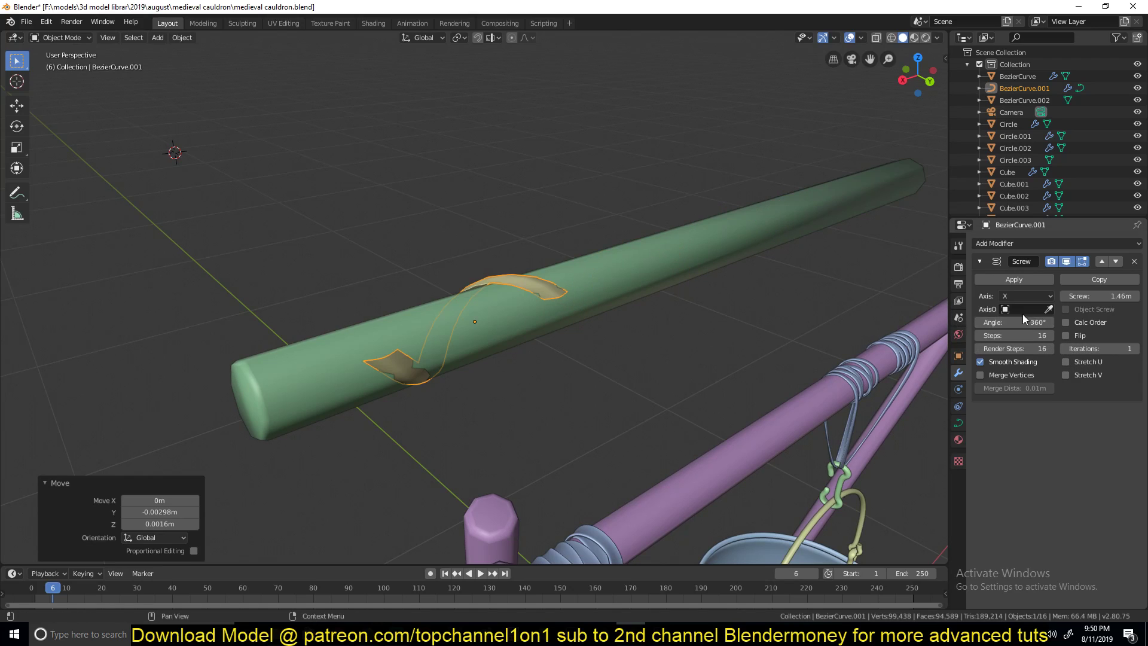
# Step: Set the Screw modifier's angle to 1418° and inspect the turns in wireframe shading
pyautogui.moveTo(1008, 326); pyautogui.dragTo(1053, 326)
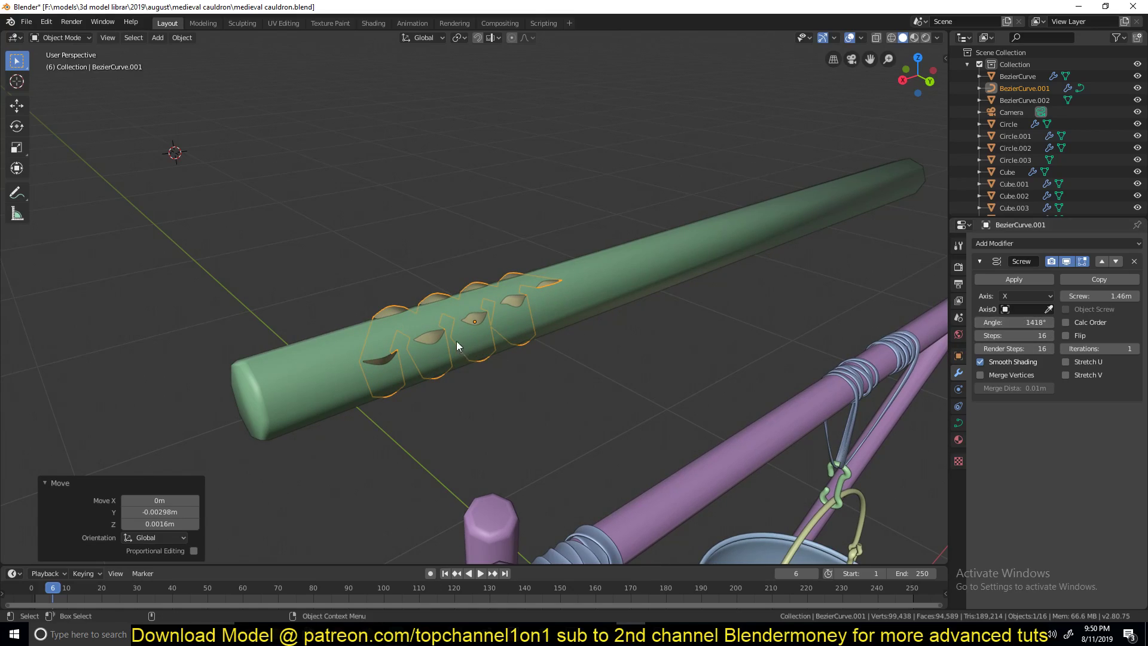
pyautogui.hotkey('shift', 'z')
pyautogui.scroll(5, 412, 360)
pyautogui.keyDown('shift'); pyautogui.moveTo(413, 360); pyautogui.dragTo(572, 292, button='middle'); pyautogui.keyUp('shift')
pyautogui.scroll(-4, 385, 370)
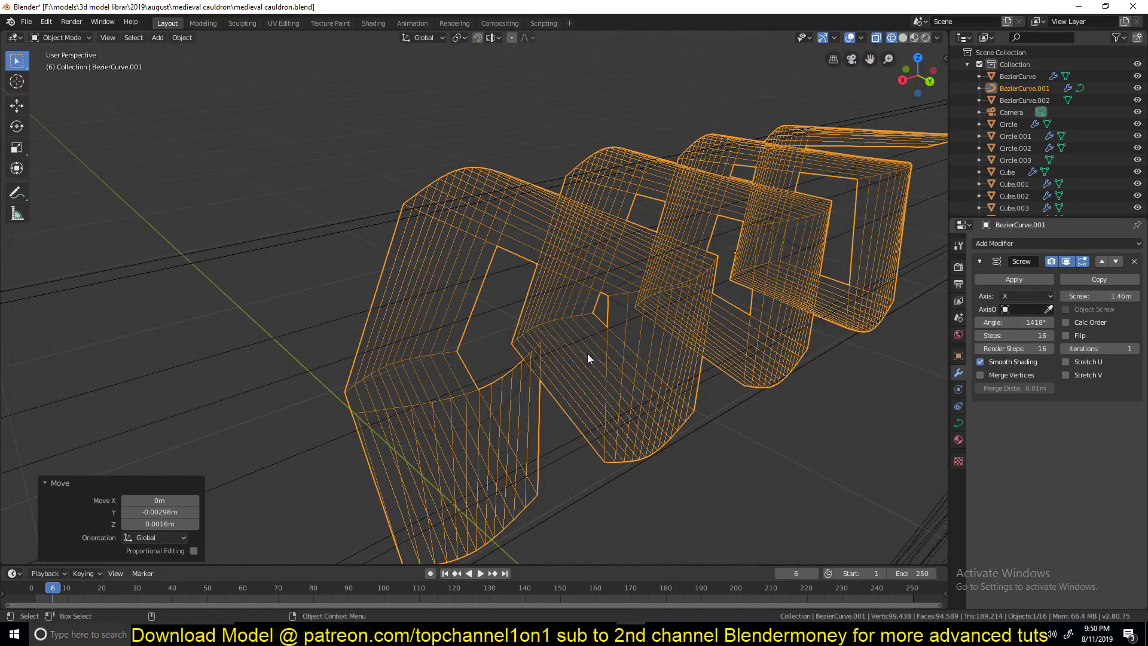
# Step: Try a Screw angle of 832°, inspect the coil, and set the angle to 1262°
pyautogui.moveTo(1016, 322)
pyautogui.mouseDown()
pyautogui.moveTo(1052, 322)
pyautogui.moveTo(1004, 322)
pyautogui.mouseUp()
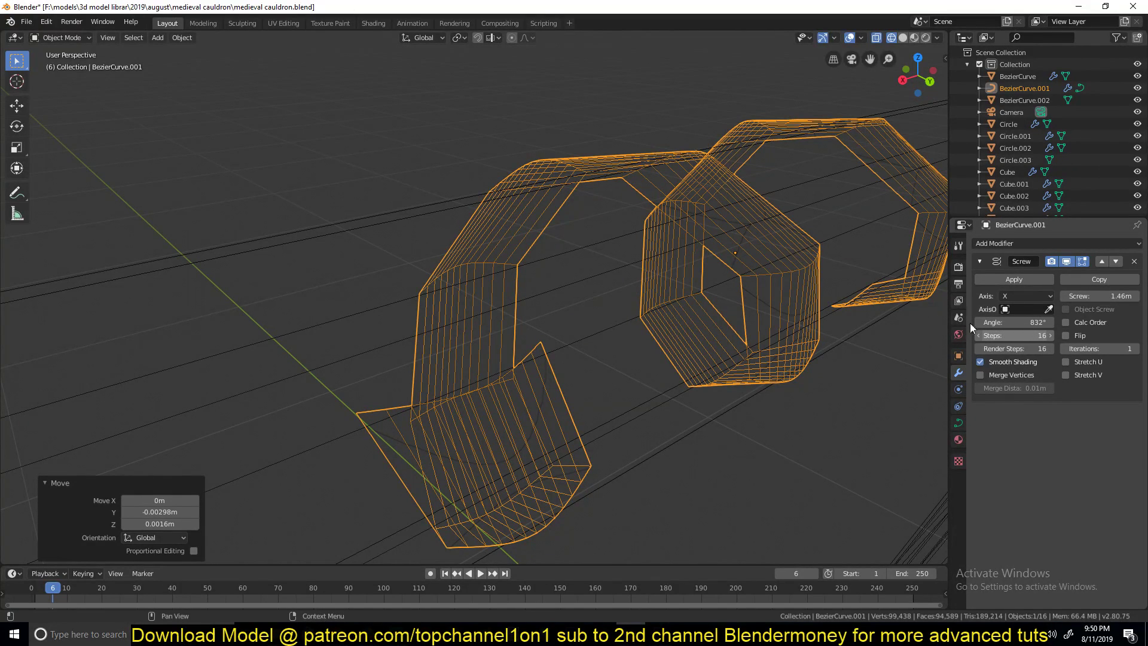
pyautogui.scroll(-7, 637, 243)
pyautogui.scroll(5, 644, 252)
pyautogui.moveTo(637, 243); pyautogui.dragTo(739, 324, button='middle')
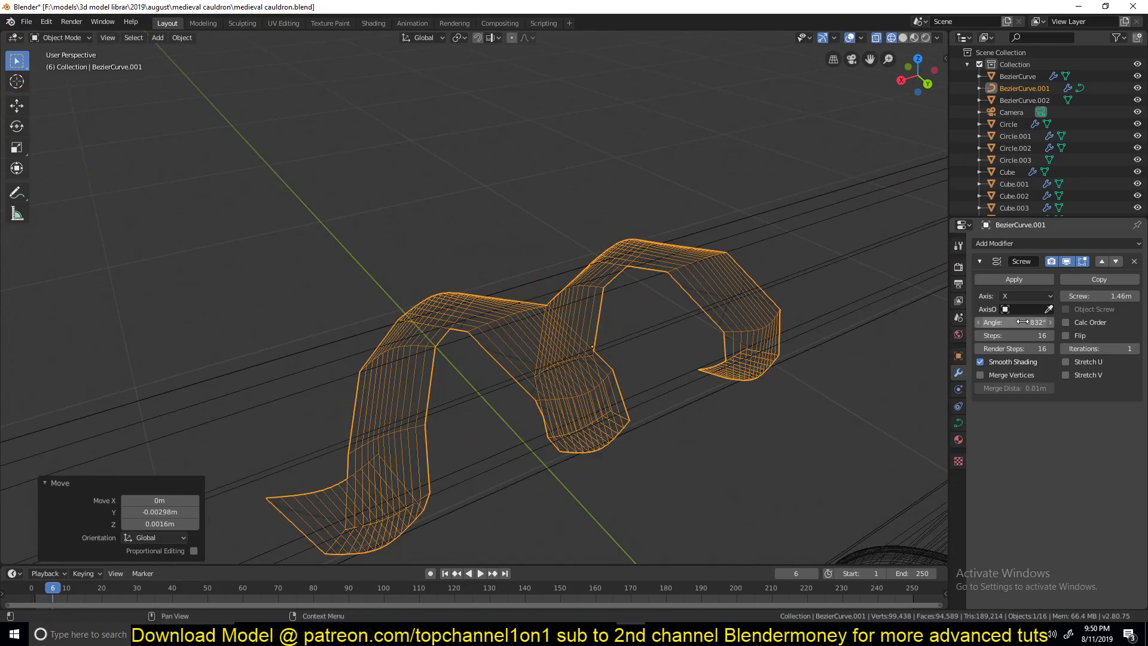
pyautogui.moveTo(1015, 323); pyautogui.dragTo(1065, 322)
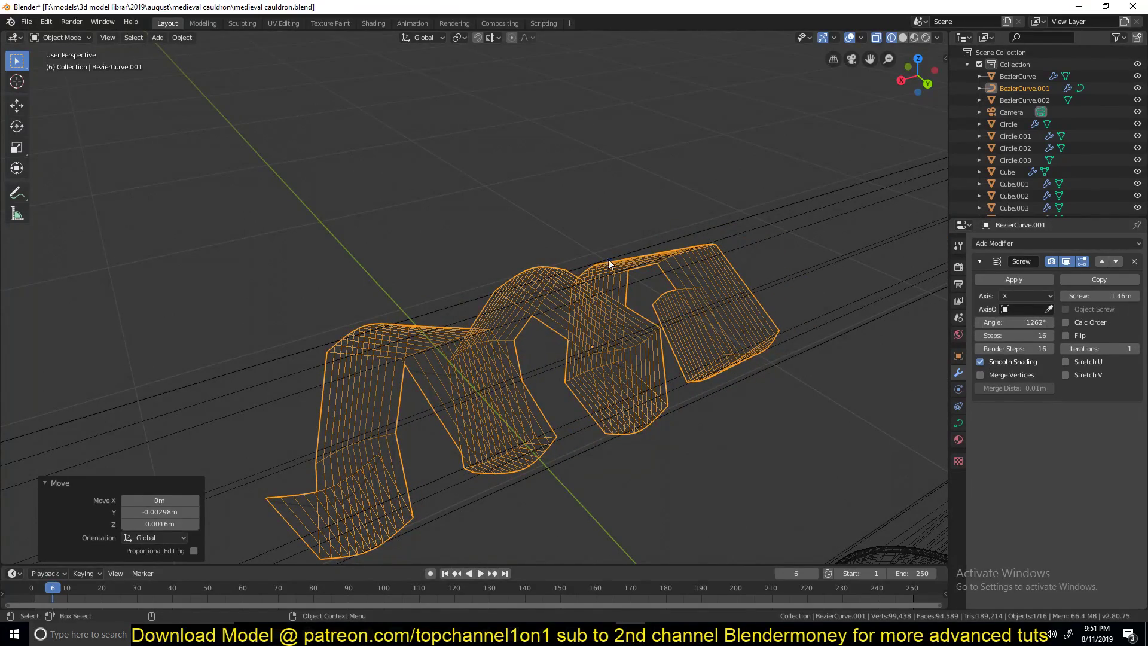
# Step: Raise the Screw modifier's viewport steps to 28 to smooth the coil
pyautogui.click(1050, 337)
pyautogui.click(1051, 337)
pyautogui.click(1050, 337)
pyautogui.click(1050, 337)
pyautogui.click(1051, 337)
pyautogui.click(1051, 337)
pyautogui.click(1051, 337)
pyautogui.click(1050, 337)
pyautogui.click(1050, 336)
pyautogui.click(1050, 335)
pyautogui.click(1050, 336)
pyautogui.click(1050, 335)
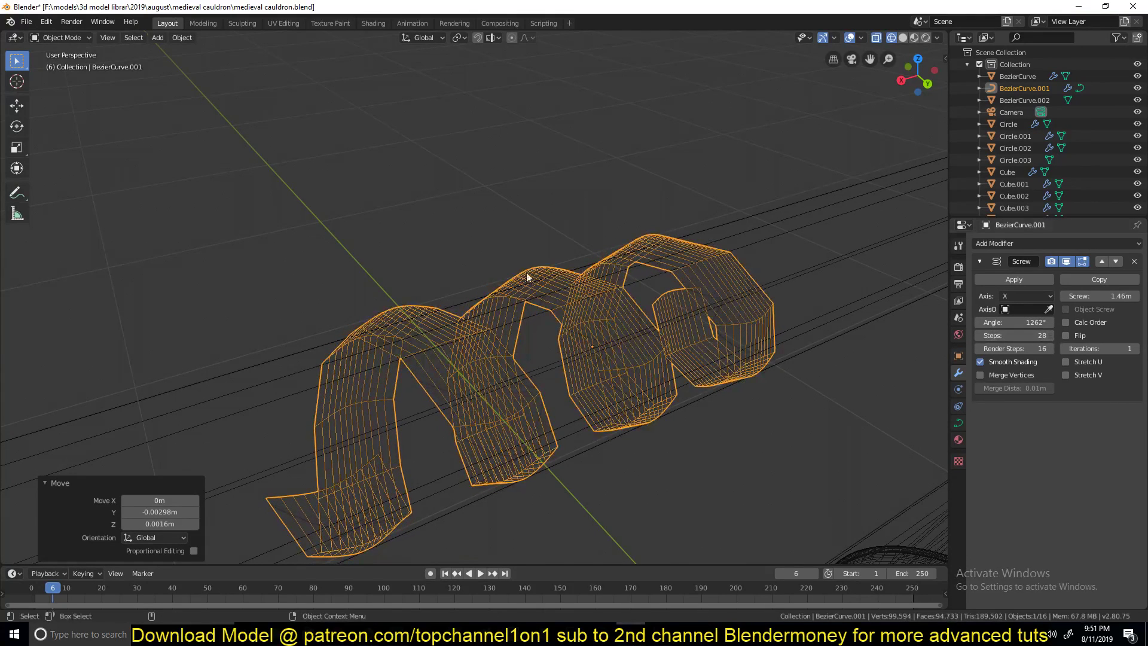
# Step: Switch the viewport to solid shading and set the Screw angle to 1429°
pyautogui.press('z')
pyautogui.click(810, 279)
pyautogui.moveTo(762, 278); pyautogui.dragTo(768, 275, button='middle')
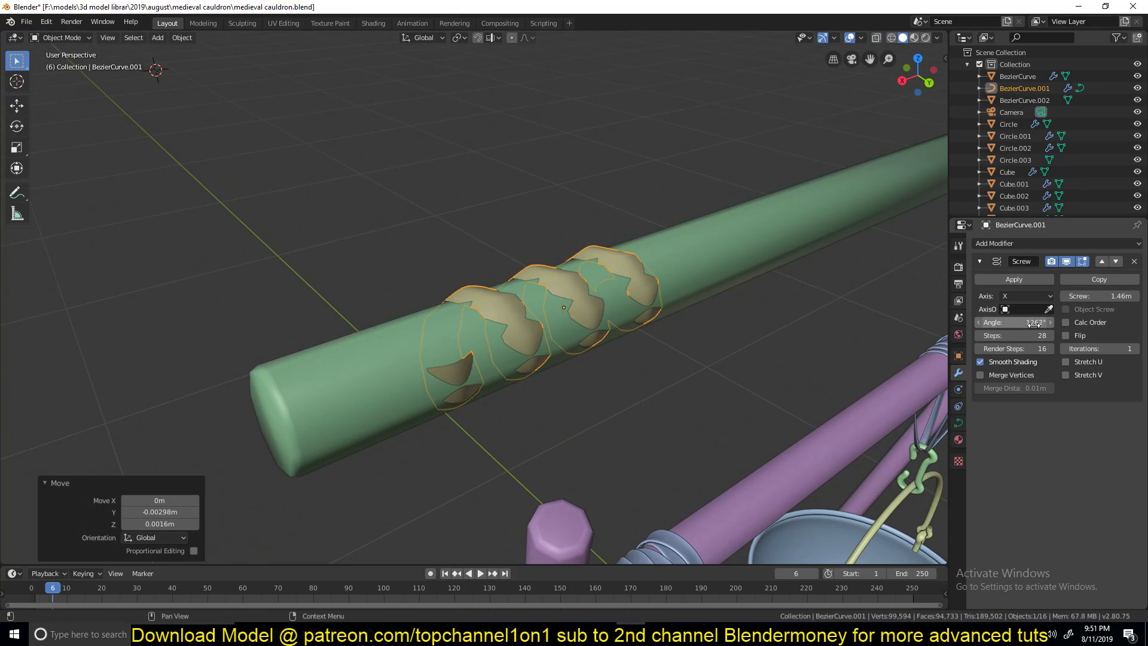
pyautogui.moveTo(1016, 322)
pyautogui.mouseDown()
pyautogui.moveTo(1146, 322)
pyautogui.moveTo(1064, 323)
pyautogui.mouseUp()
# Step: Check the coil around the pole in wireframe and return to solid shading
pyautogui.press('z')
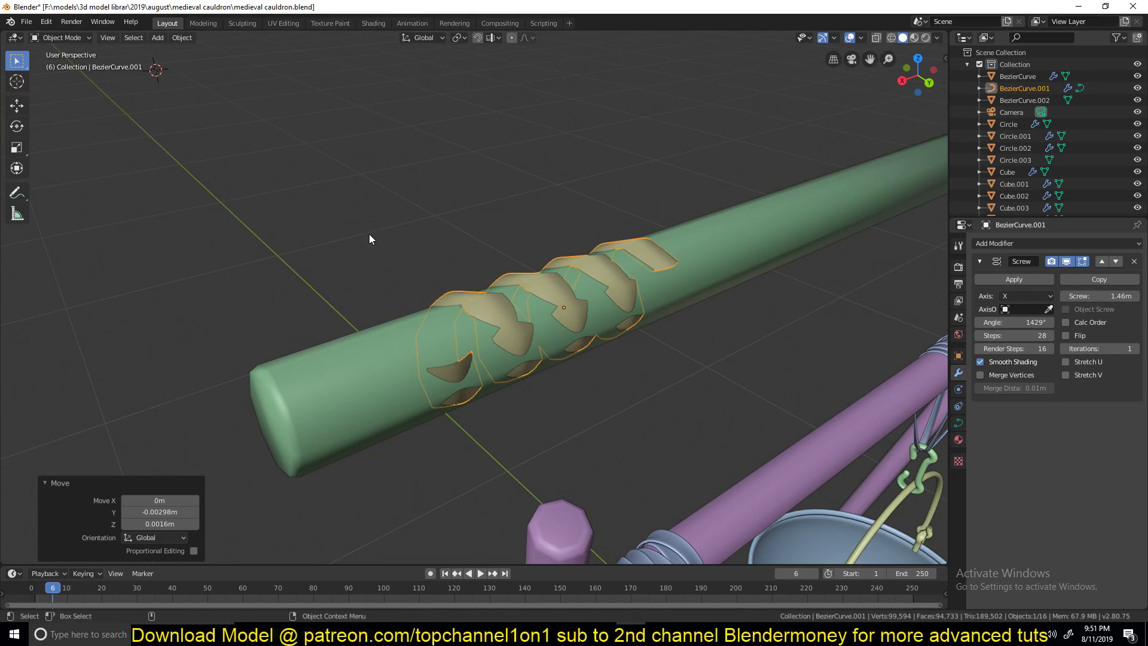
pyautogui.press('z')
pyautogui.moveTo(148, 260); pyautogui.dragTo(507, 250, button='middle')
pyautogui.scroll(5, 507, 250)
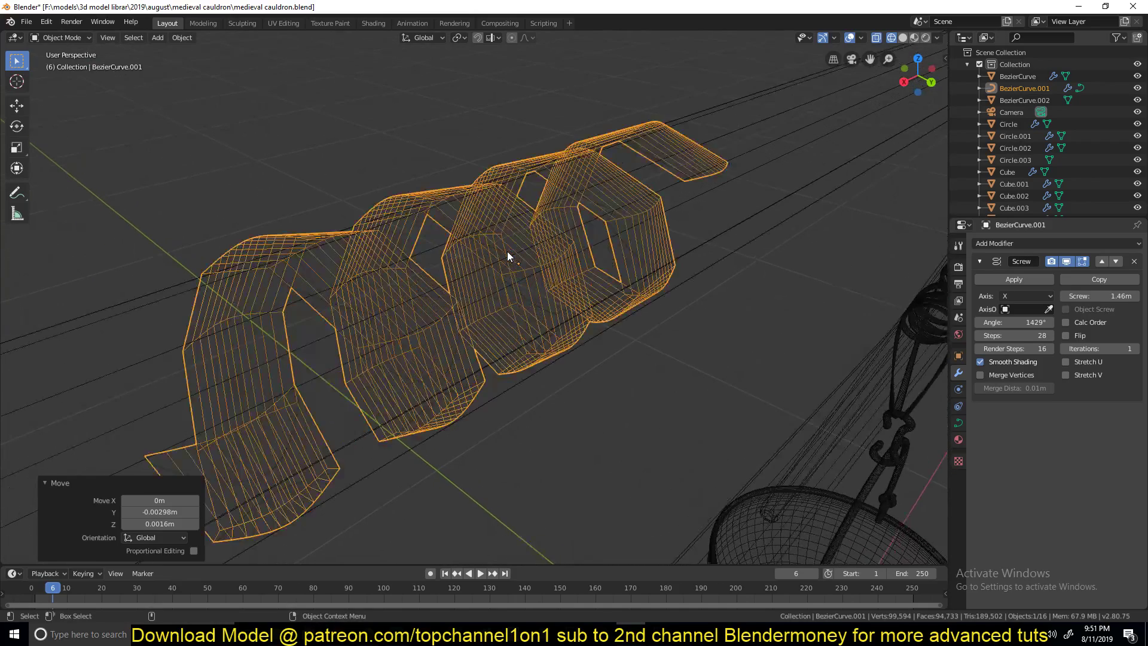
pyautogui.press('z')
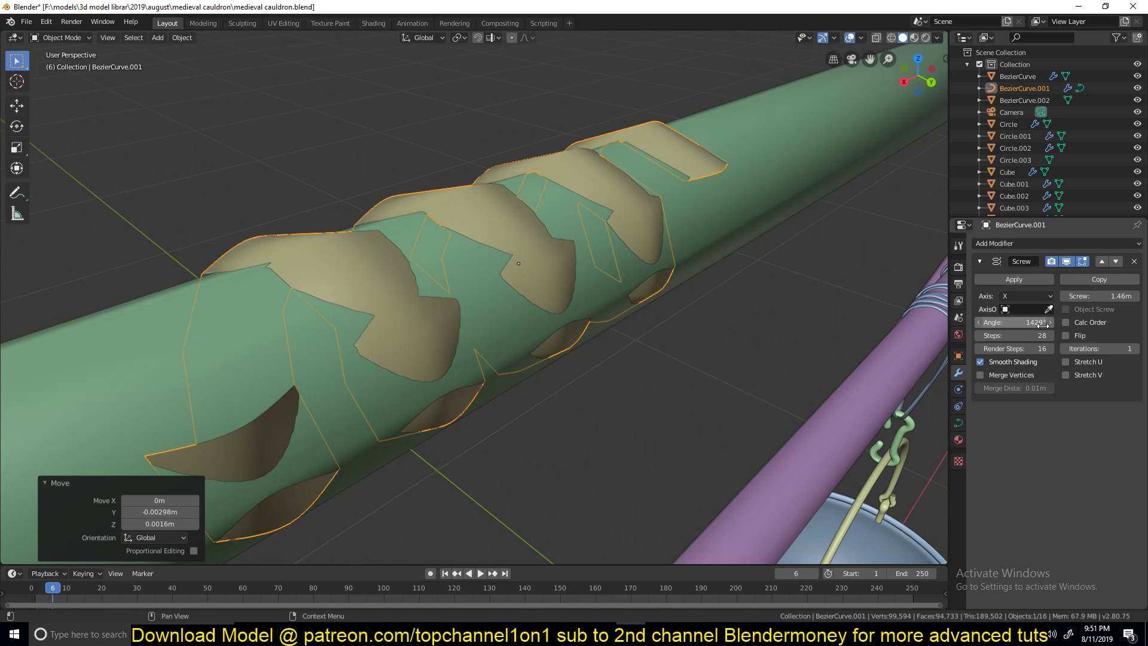
# Step: Set the coil's Screw angle to 986° and raise its iterations to 4
pyautogui.moveTo(1042, 324); pyautogui.dragTo(983, 324)
pyautogui.press('z')
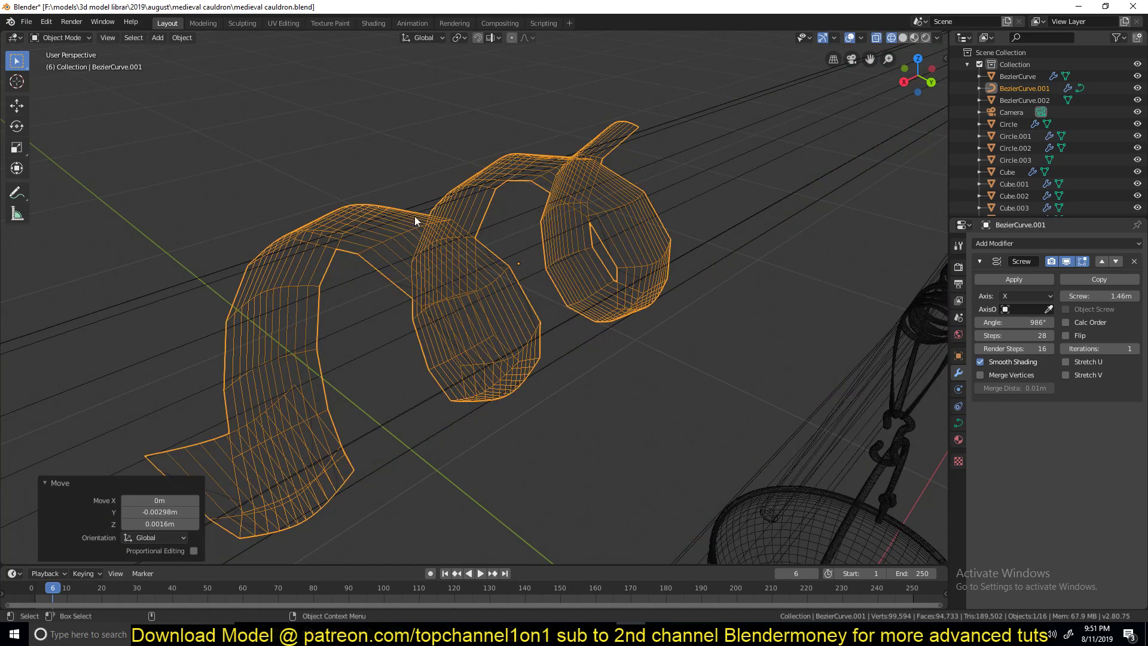
pyautogui.click(1137, 348)
pyautogui.click(1137, 348)
pyautogui.click(1137, 348)
pyautogui.scroll(-5, 869, 269)
pyautogui.hotkey('shift', 'z')
pyautogui.scroll(-2, 777, 218)
pyautogui.click(714, 213)
pyautogui.scroll(6, 668, 227)
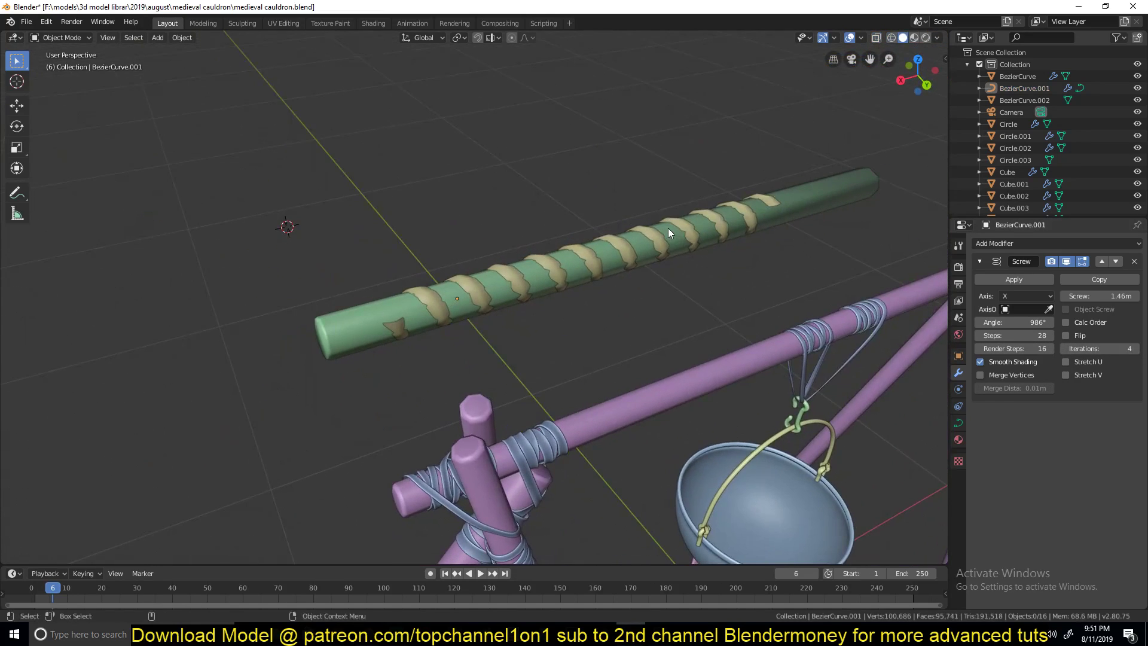
pyautogui.scroll(2, 501, 290)
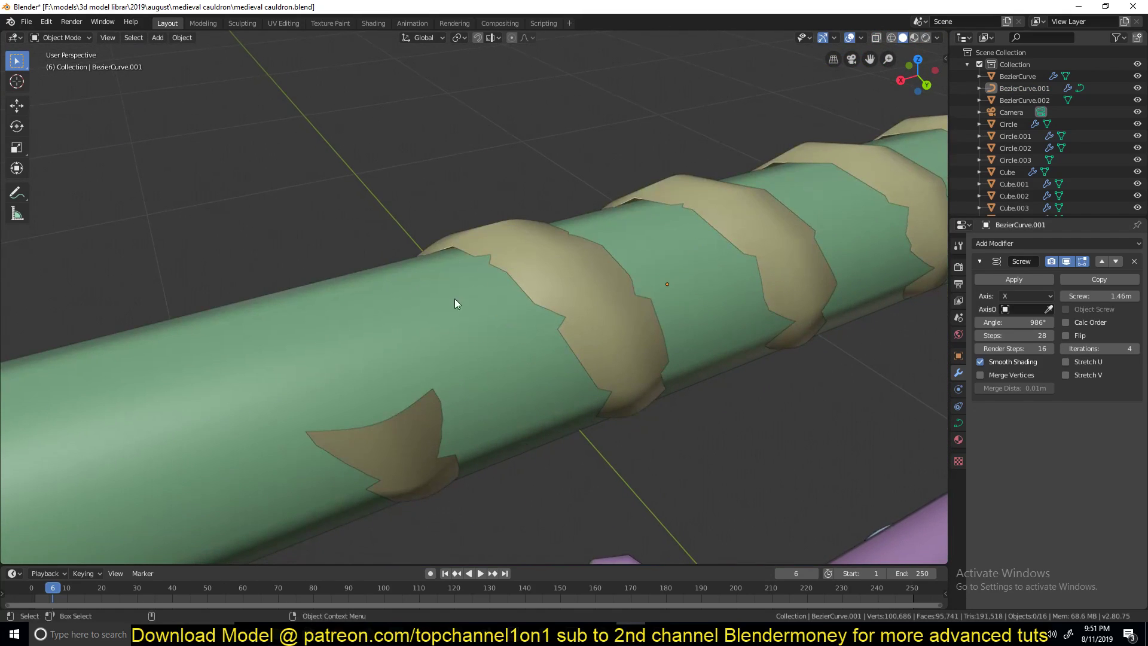
# Step: Scale down the coil's profile curve in Edit Mode to make the wrapped strip narrower
pyautogui.click(526, 266)
pyautogui.press('Tab')
pyautogui.press('s')
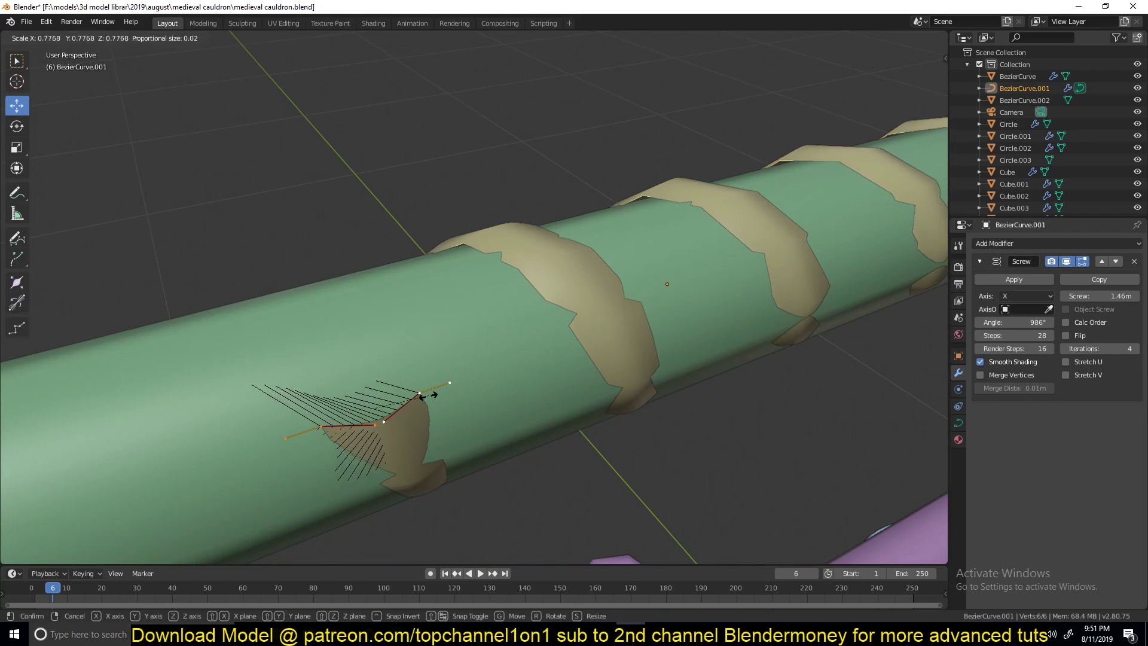
pyautogui.click(410, 403)
pyautogui.press('Tab')
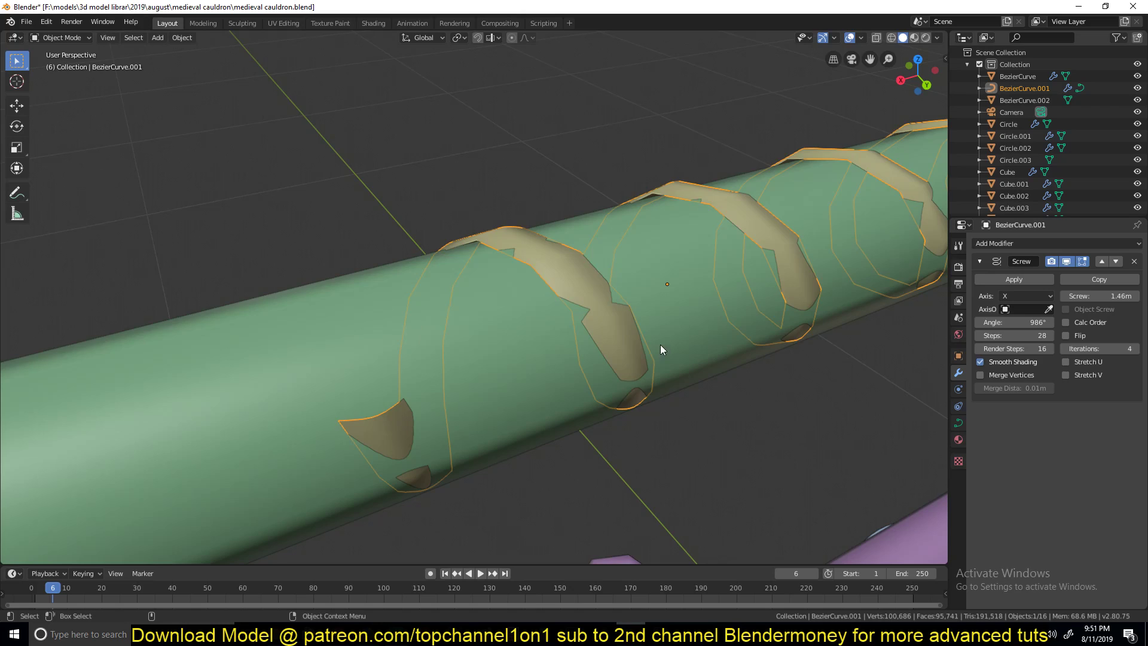
# Step: Shift the coil's profile curve slightly in Edit Mode and check the coil's clearance around the pole from the right side
pyautogui.scroll(-6, 660, 345)
pyautogui.press('Tab')
pyautogui.moveTo(680, 243); pyautogui.dragTo(677, 244)
pyautogui.press('Tab')
pyautogui.press('KP_1')
pyautogui.press('KP_3')
pyautogui.press('KP_3')
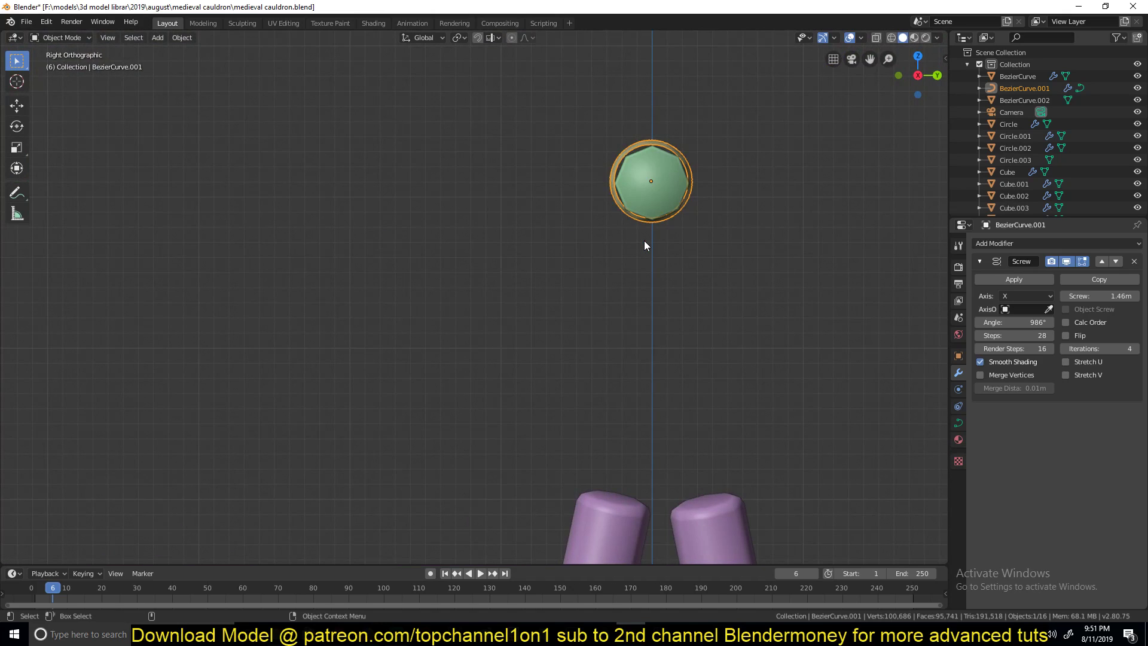
pyautogui.scroll(5, 553, 279)
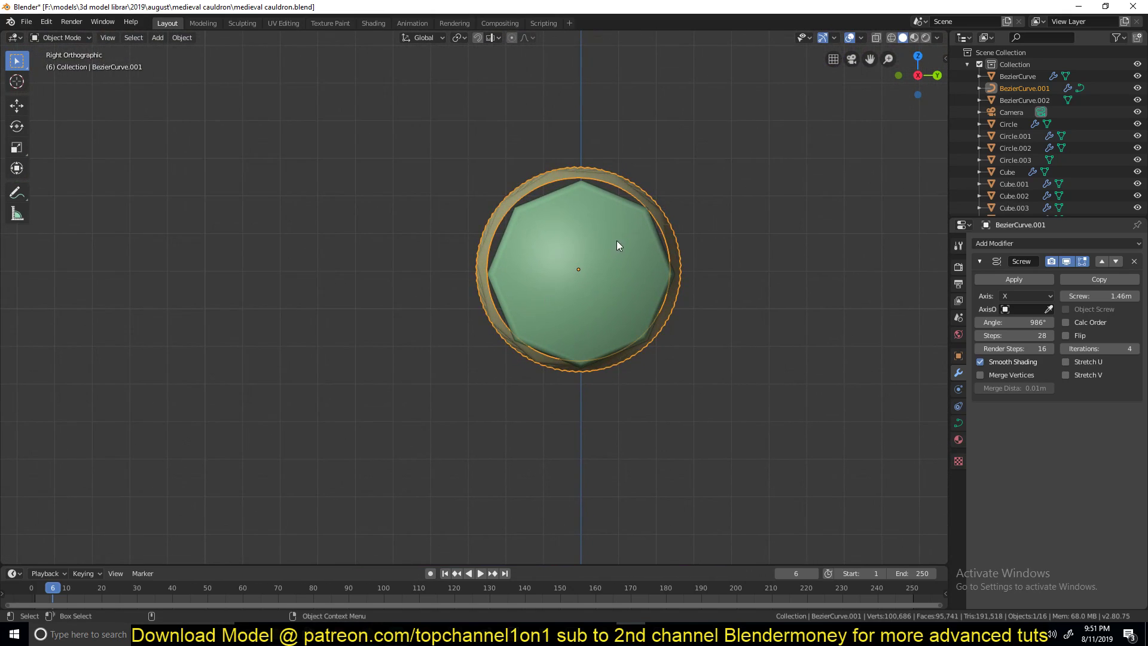
# Step: Add a level 2 subdivision to the green pole and a loop cut slid against its end to keep the edge tight
pyautogui.click(634, 221)
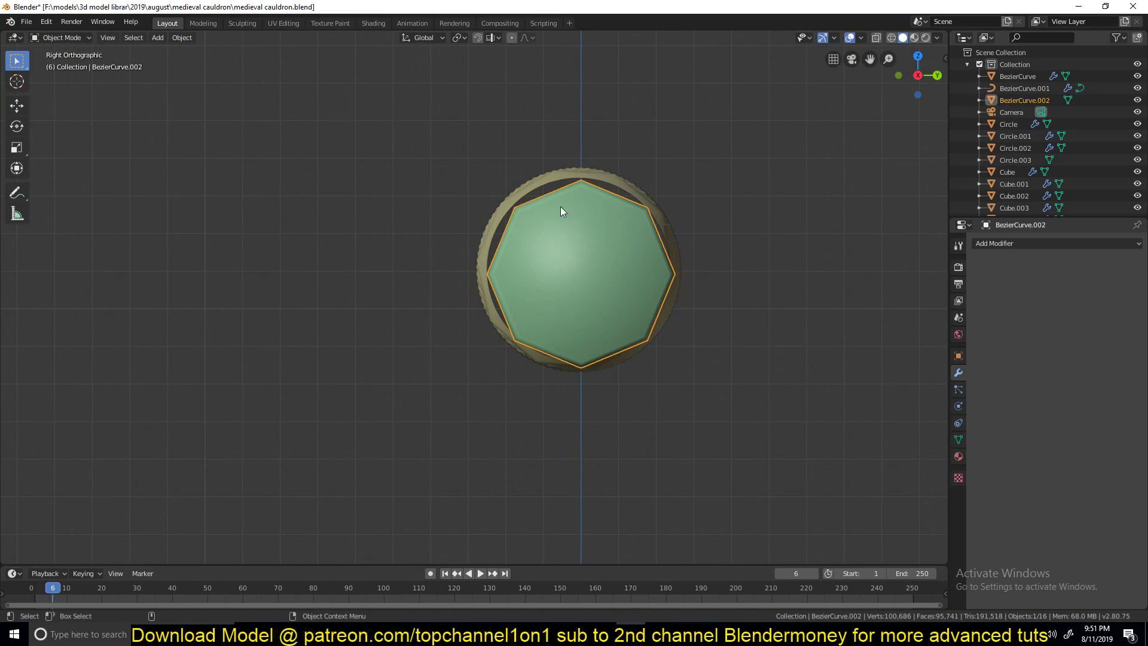
pyautogui.hotkey('ctrl', '2')
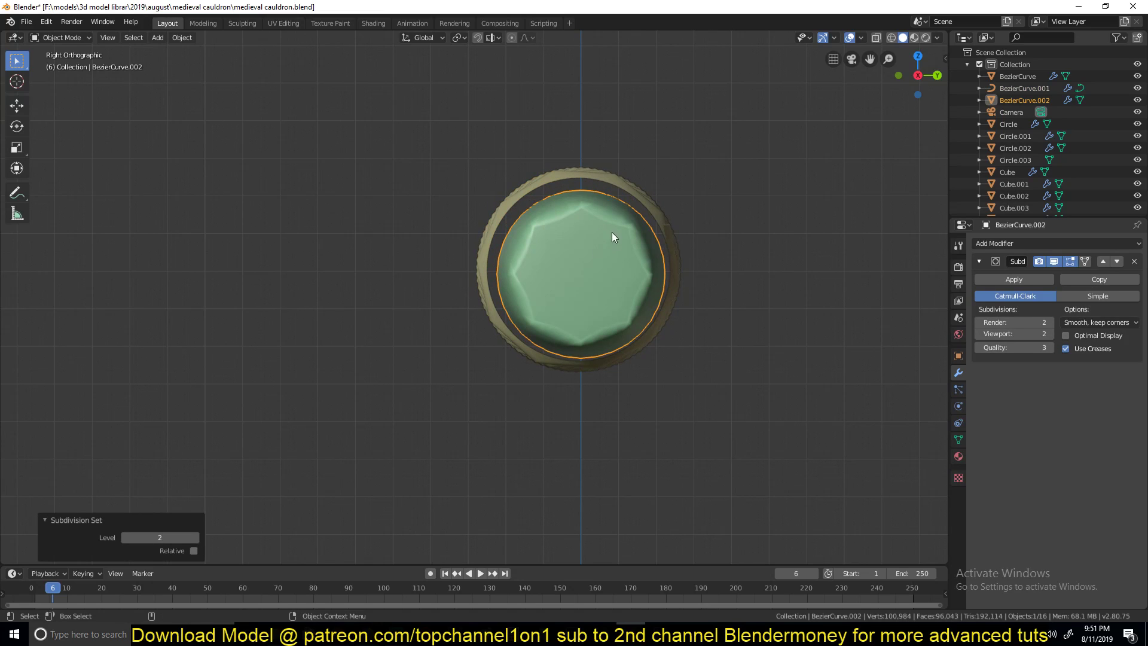
pyautogui.scroll(-5, 616, 233)
pyautogui.moveTo(628, 212); pyautogui.dragTo(479, 256, button='middle')
pyautogui.press('Tab')
pyautogui.hotkey('ctrl', 'r')
pyautogui.click(412, 303)
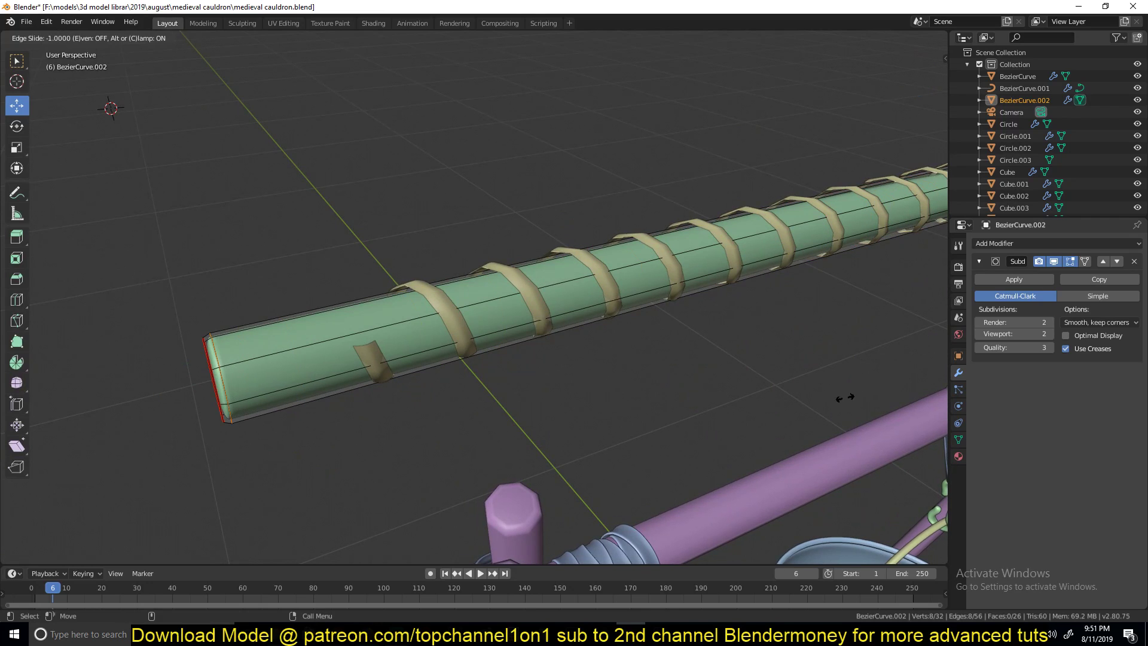
pyautogui.click(926, 389)
pyautogui.press('Tab')
pyautogui.moveTo(848, 373); pyautogui.dragTo(899, 333, button='middle')
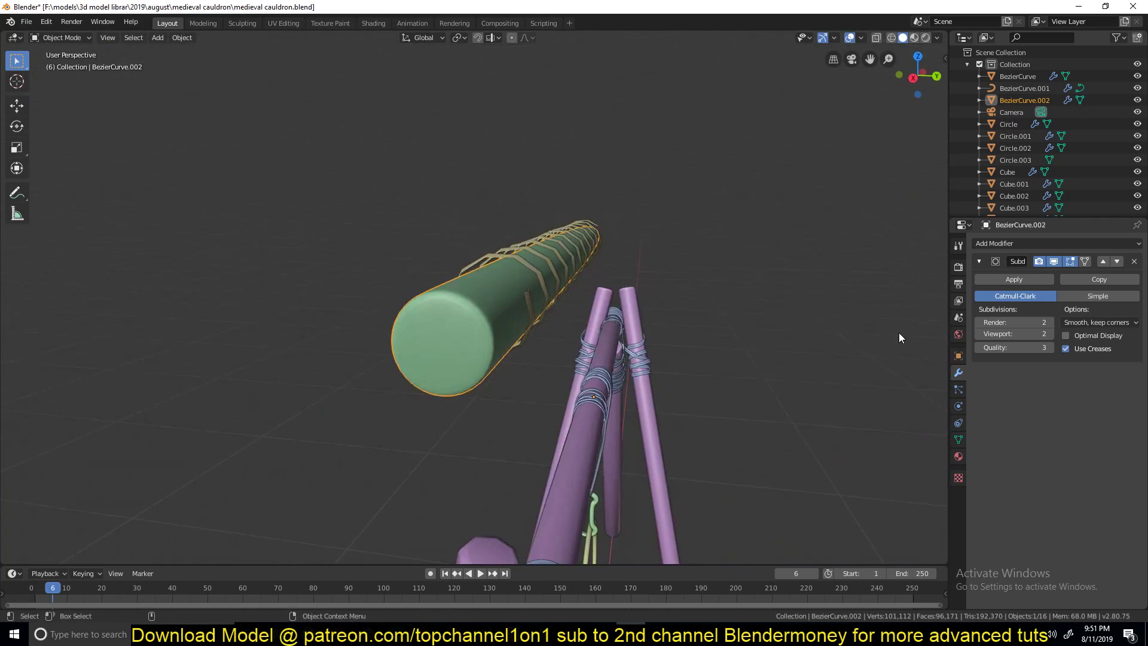
# Step: In the right view, lower the coil's profile curve along Z until the coil hugs the pole
pyautogui.press('KP_1')
pyautogui.press('KP_3')
pyautogui.scroll(5, 898, 332)
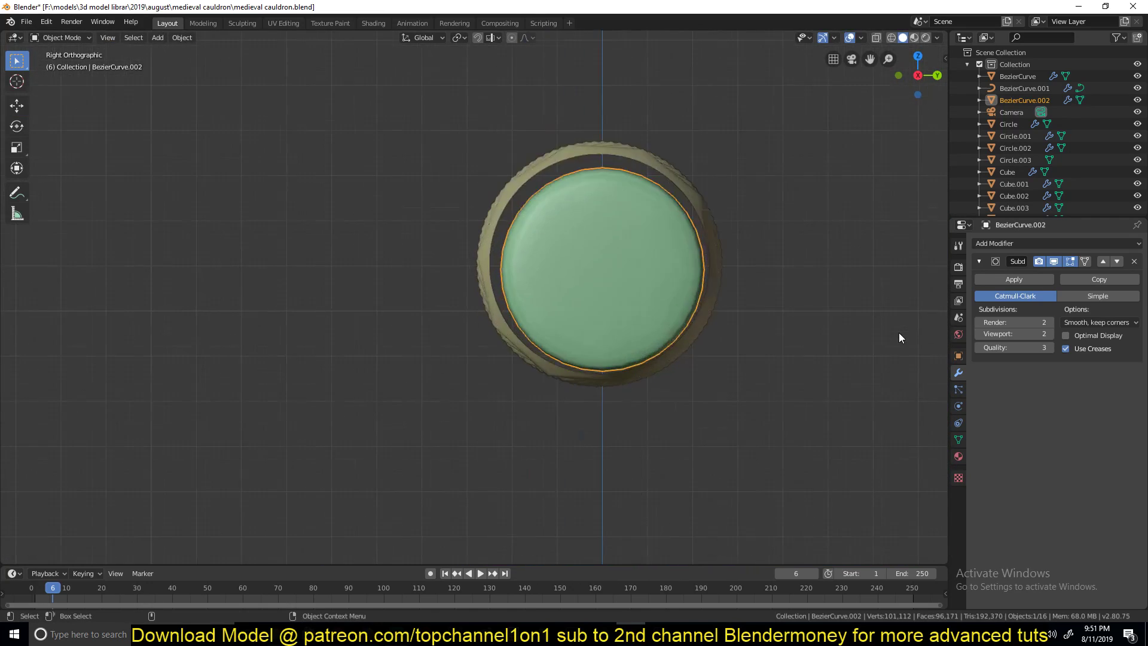
pyautogui.click(681, 190)
pyautogui.press('Tab')
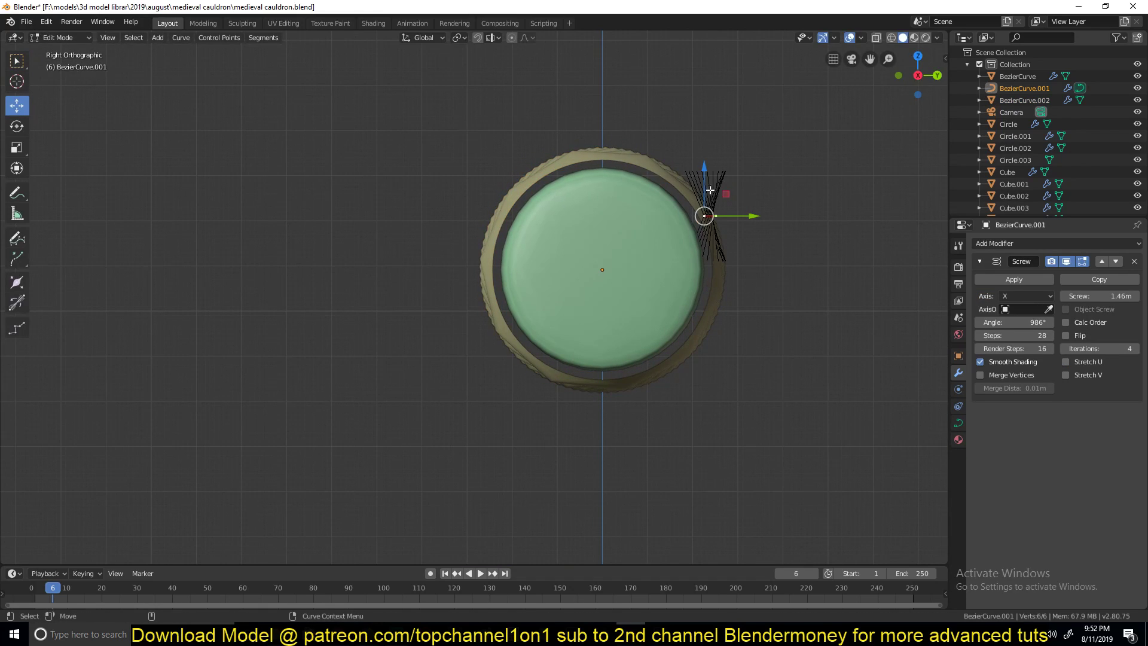
pyautogui.moveTo(709, 190); pyautogui.dragTo(708, 226)
pyautogui.press('Tab')
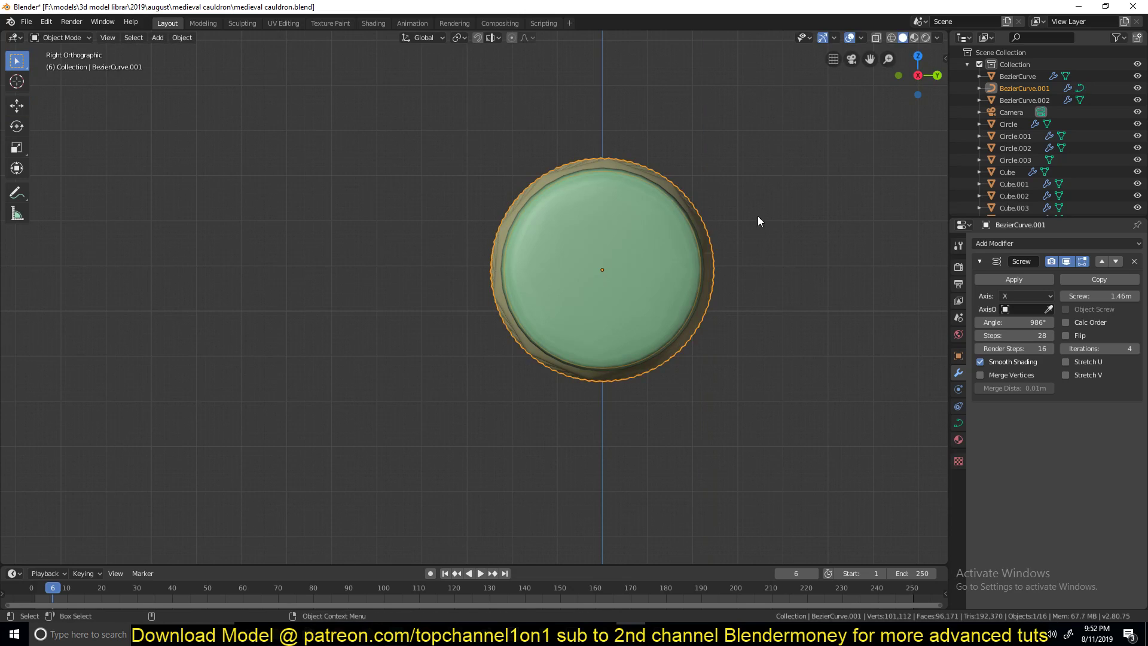
pyautogui.moveTo(759, 216); pyautogui.dragTo(686, 266, button='middle')
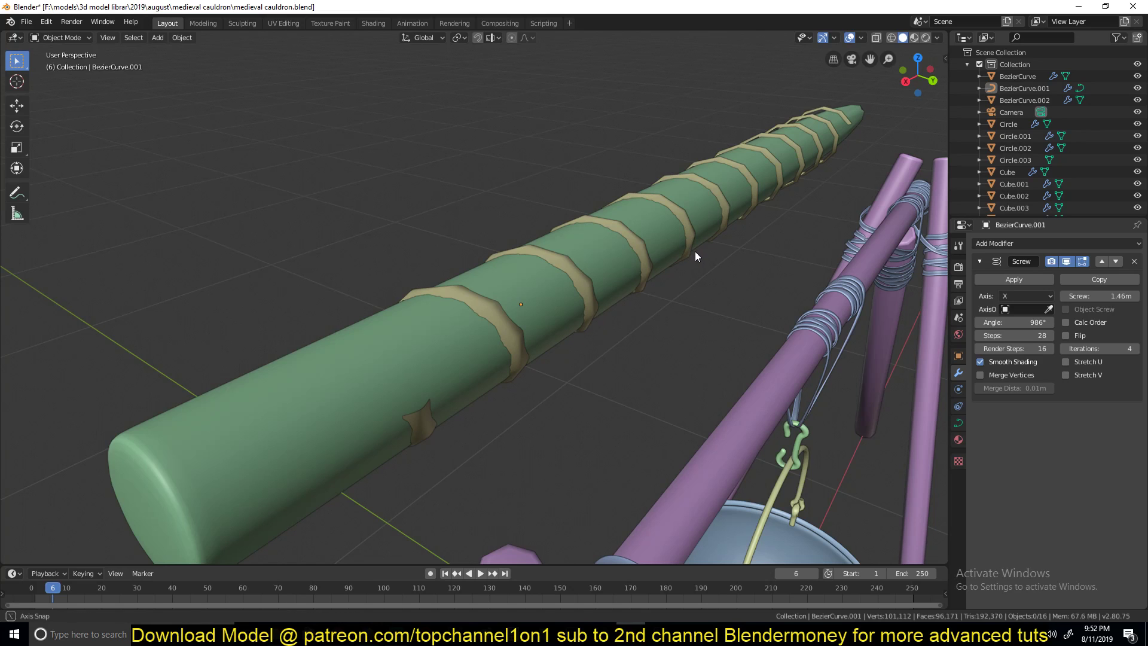
# Step: Set the coil's Screw offset to 1.36 m to bring its turns closer together
pyautogui.moveTo(695, 251); pyautogui.dragTo(639, 257, button='middle')
pyautogui.click(650, 252)
pyautogui.moveTo(1123, 295)
pyautogui.mouseDown()
pyautogui.moveTo(1070, 296)
pyautogui.moveTo(1126, 296)
pyautogui.mouseUp()
pyautogui.scroll(-2, 769, 239)
pyautogui.moveTo(769, 239)
pyautogui.mouseDown(button='middle')
pyautogui.moveTo(853, 271)
pyautogui.moveTo(827, 229)
pyautogui.moveTo(758, 191)
pyautogui.moveTo(493, 252)
pyautogui.moveTo(400, 243)
pyautogui.moveTo(359, 266)
pyautogui.moveTo(388, 257)
pyautogui.moveTo(440, 299)
pyautogui.moveTo(374, 299)
pyautogui.mouseUp(button='middle')
pyautogui.click(853, 271)
pyautogui.scroll(4, 759, 203)
# Step: Examine the coil's mesh density in wireframe and reduce the curve's Resolution Preview U to 2
pyautogui.hotkey('shift', 'z')
pyautogui.click(387, 249)
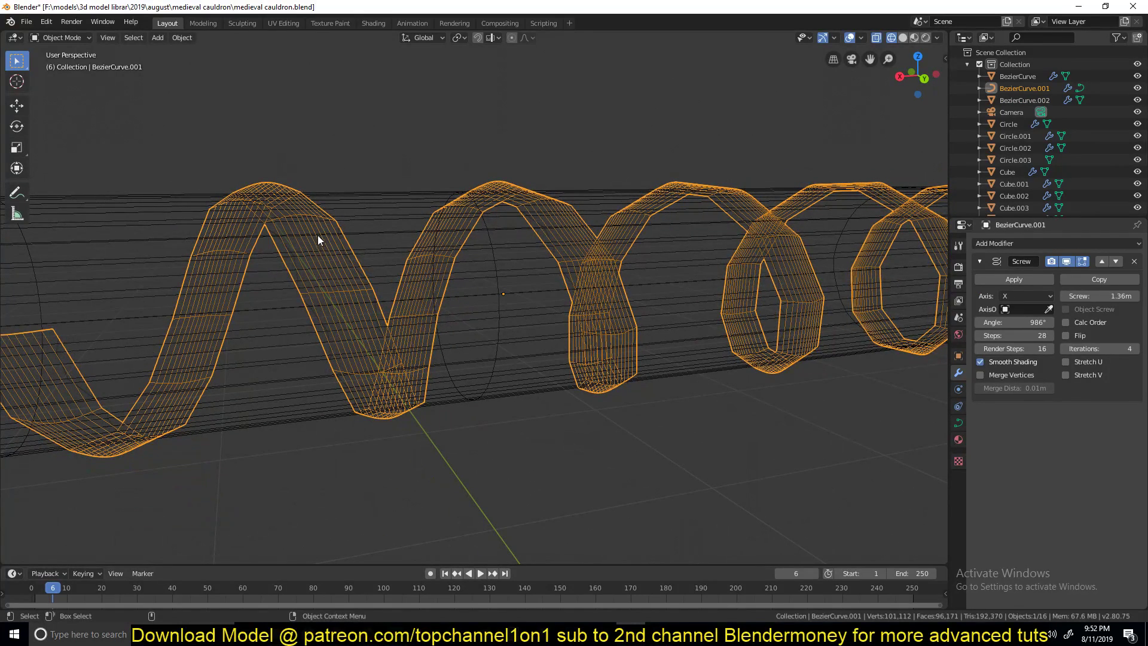
pyautogui.press('z')
pyautogui.click(439, 233)
pyautogui.press('z')
pyautogui.click(256, 227)
pyautogui.click(958, 422)
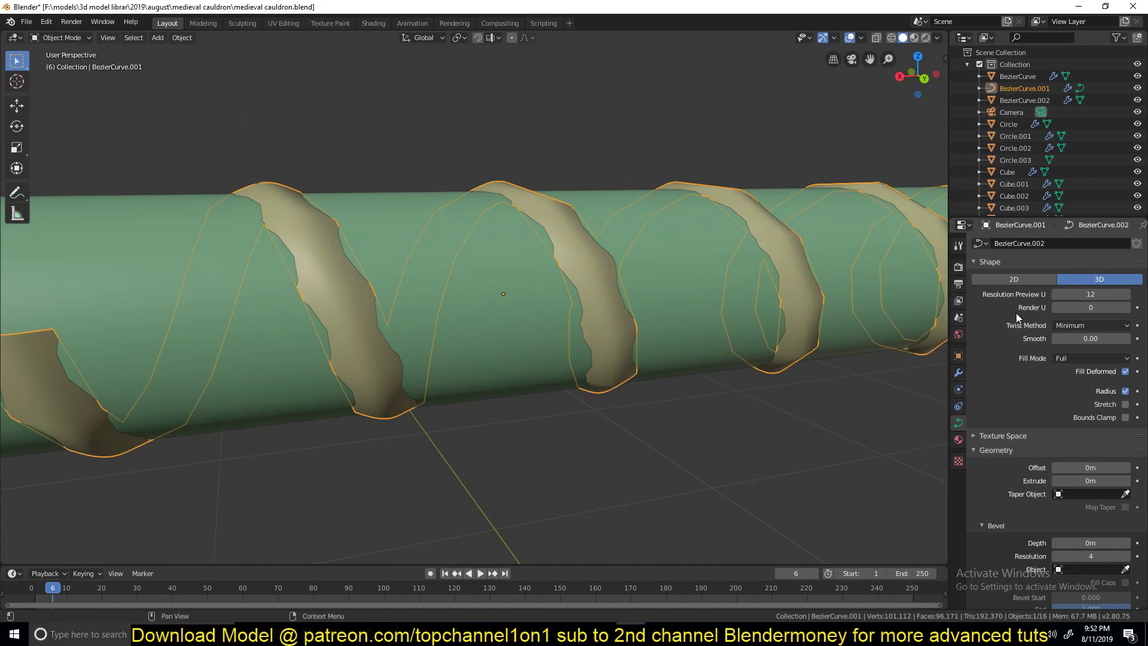
pyautogui.hotkey('shift', 'z')
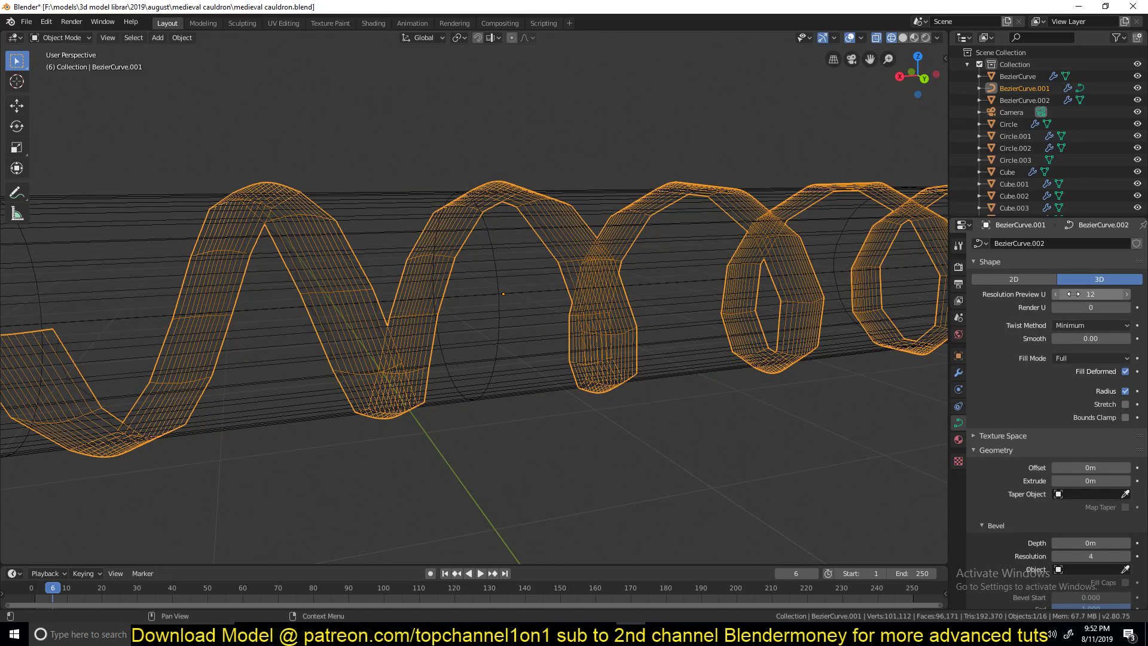
pyautogui.moveTo(1101, 293); pyautogui.dragTo(1090, 294)
pyautogui.hotkey('shift', 'z')
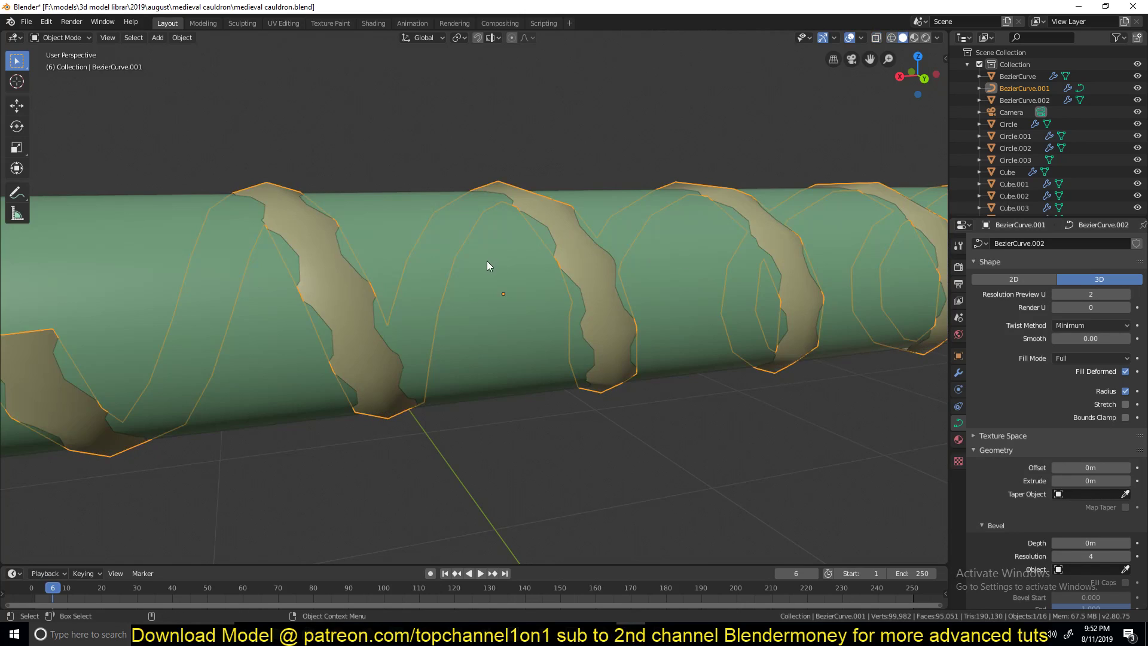
# Step: Move the coil's profile curve outward along Y in Edit Mode so the strip clears the pole's surface
pyautogui.moveTo(486, 267); pyautogui.dragTo(542, 295, button='middle')
pyautogui.moveTo(494, 257)
pyautogui.mouseDown(button='middle')
pyautogui.moveTo(456, 243)
pyautogui.moveTo(510, 264)
pyautogui.mouseUp(button='middle')
pyautogui.press('Tab')
pyautogui.moveTo(422, 302); pyautogui.dragTo(468, 312, button='middle')
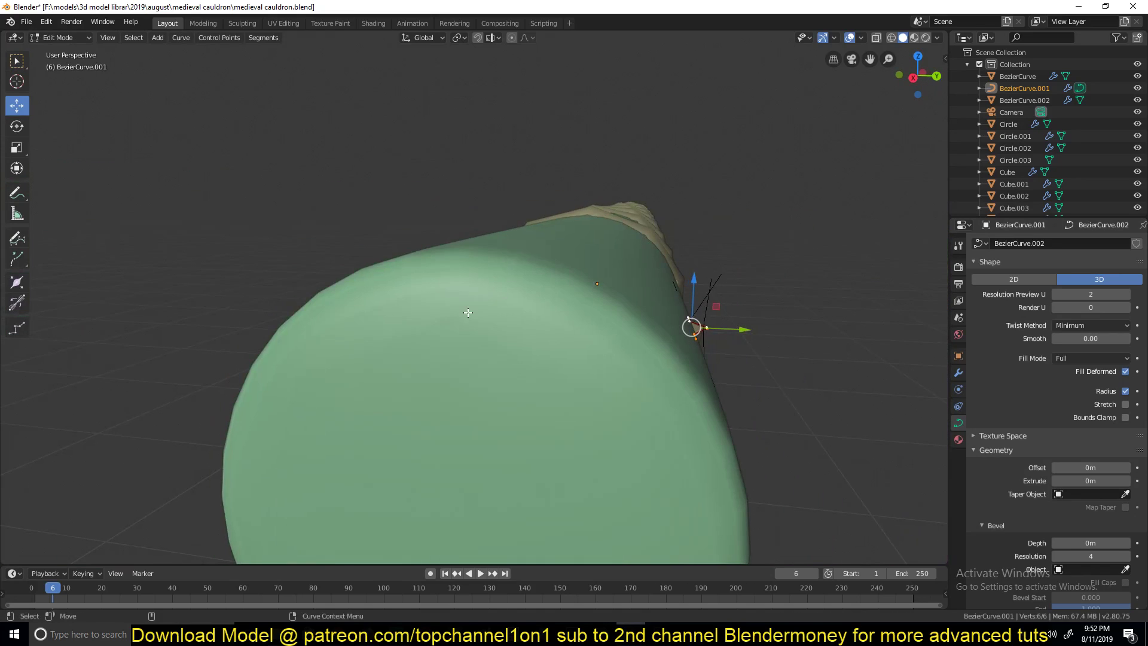
pyautogui.moveTo(722, 328); pyautogui.dragTo(736, 329)
pyautogui.press('Tab')
pyautogui.moveTo(709, 347); pyautogui.dragTo(658, 352, button='middle')
# Step: Lower the coil's Screw iterations to 2
pyautogui.click(959, 375)
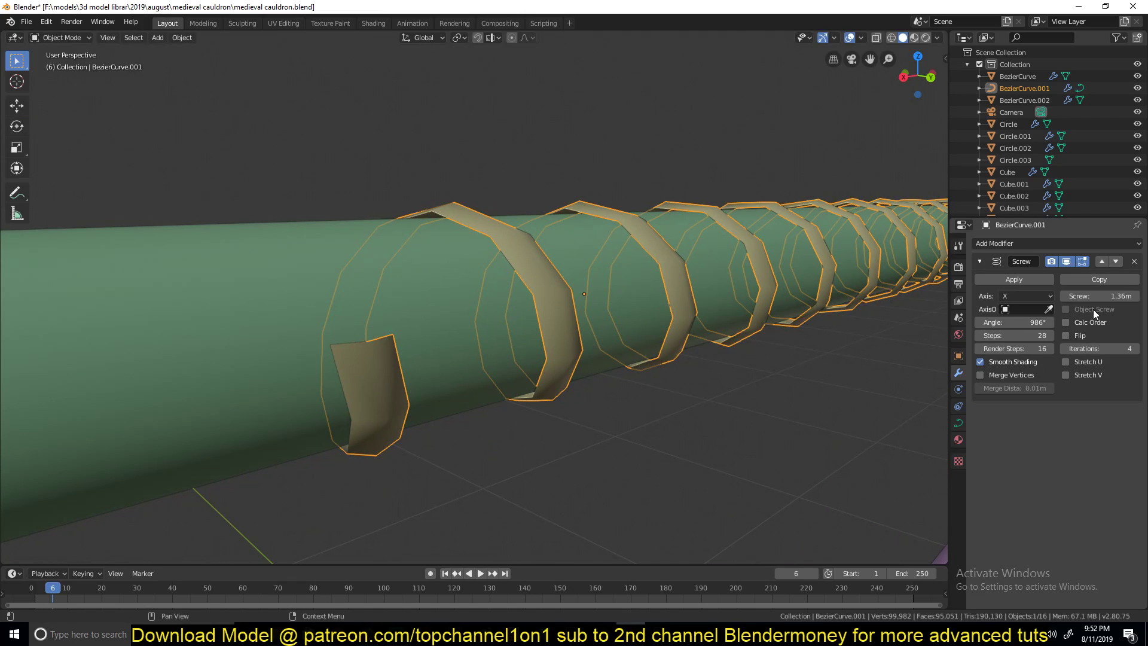
pyautogui.click(1064, 347)
pyautogui.click(1063, 346)
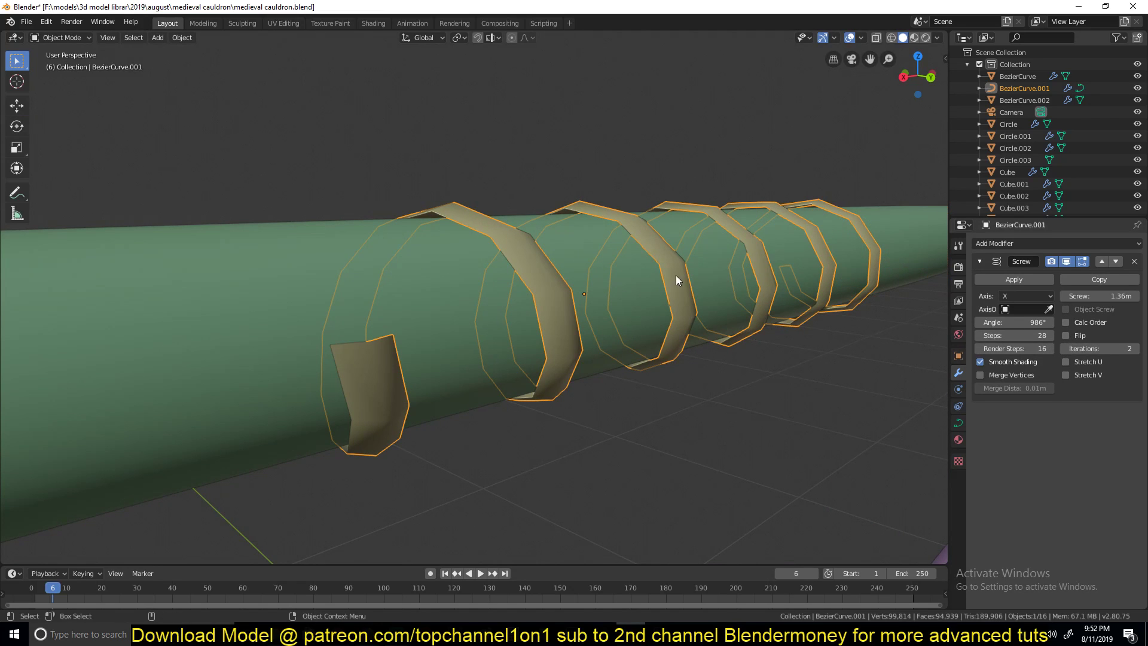
# Step: In the top view, move the pole and its coil together by 0.141 m in X and 0.209 m in Y
pyautogui.press('KP_5')
pyautogui.press('KP_7')
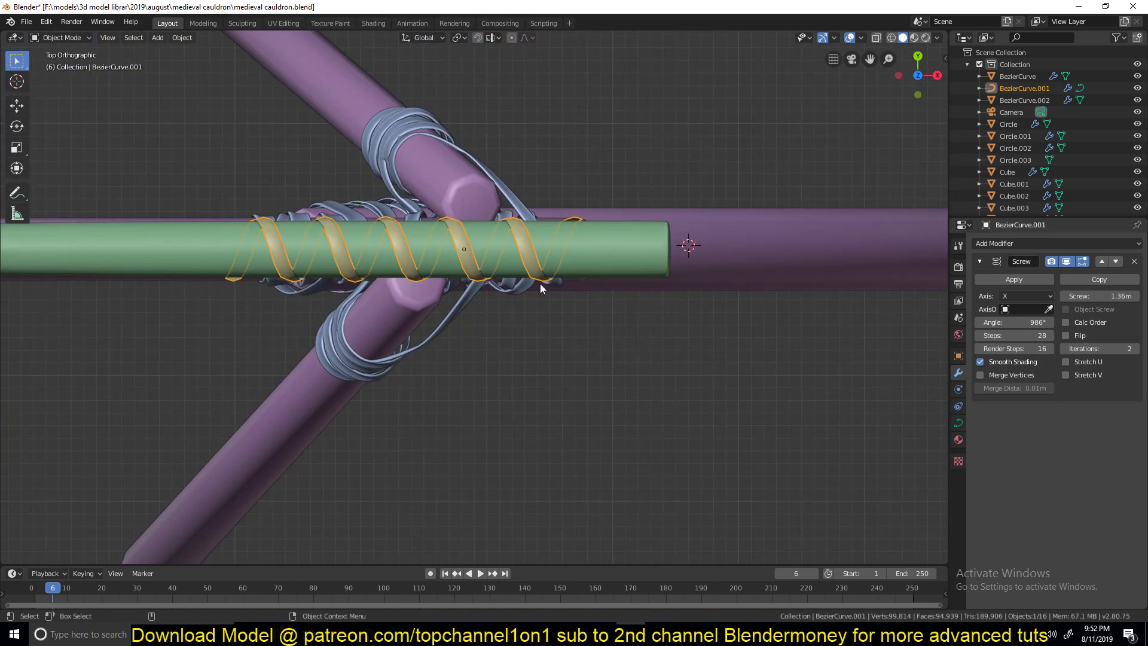
pyautogui.keyDown('shift'); pyautogui.click(547, 278); pyautogui.keyUp('shift')
pyautogui.keyDown('shift'); pyautogui.moveTo(611, 274); pyautogui.dragTo(582, 478, button='middle'); pyautogui.keyUp('shift')
pyautogui.press('g')
pyautogui.click(703, 216)
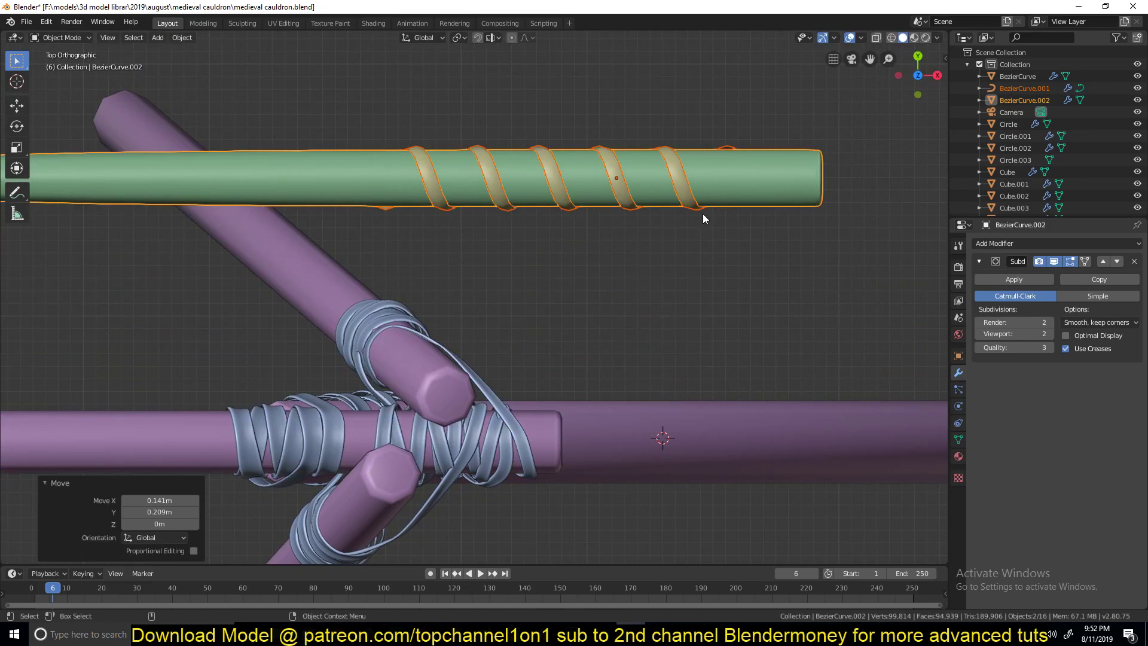
# Step: Duplicate the coil in place and mirror the copy along the global X axis
pyautogui.click(576, 284)
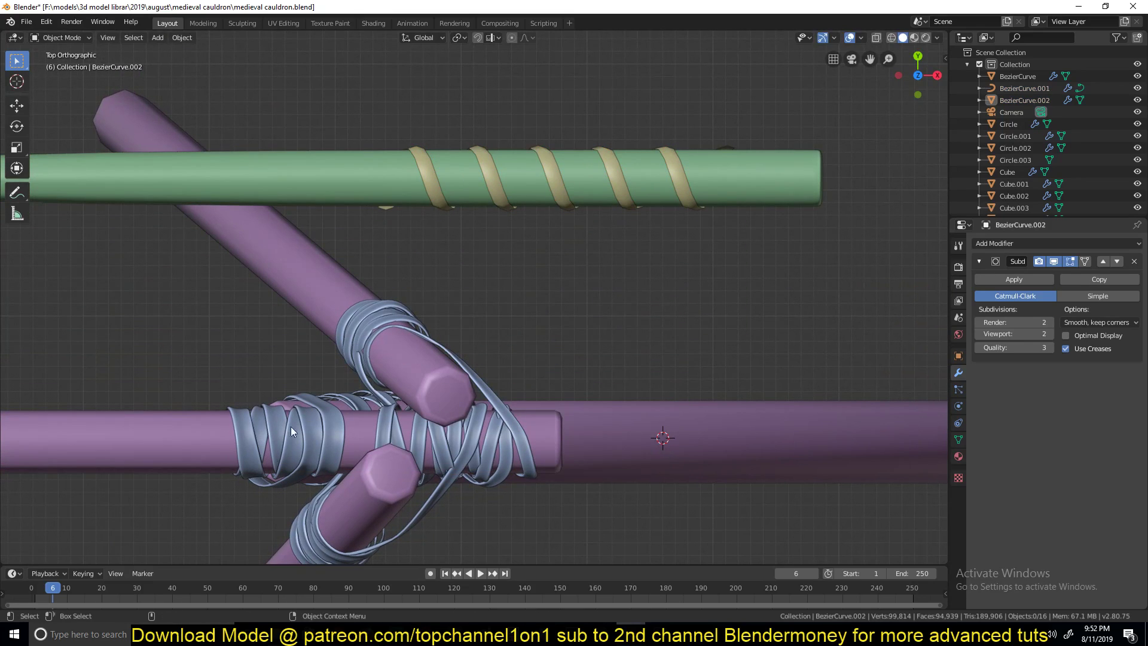
pyautogui.click(437, 195)
pyautogui.keyDown('shift'); pyautogui.moveTo(475, 225); pyautogui.dragTo(480, 290, button='middle'); pyautogui.keyUp('shift')
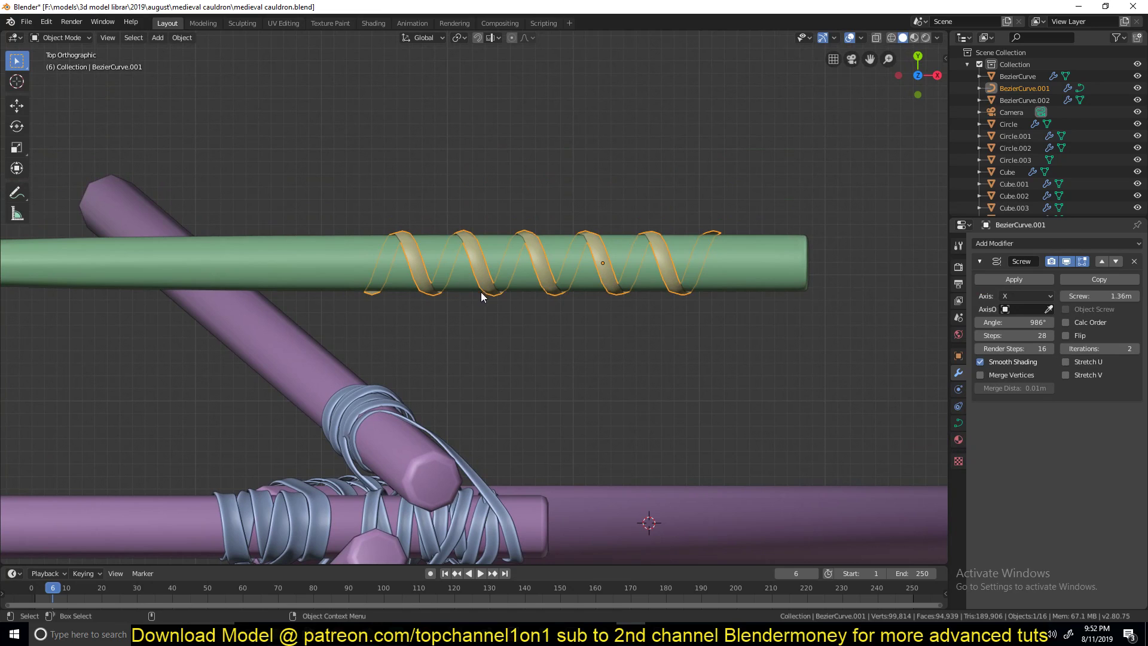
pyautogui.hotkey('shift', 'd')
pyautogui.rightClick(527, 299)
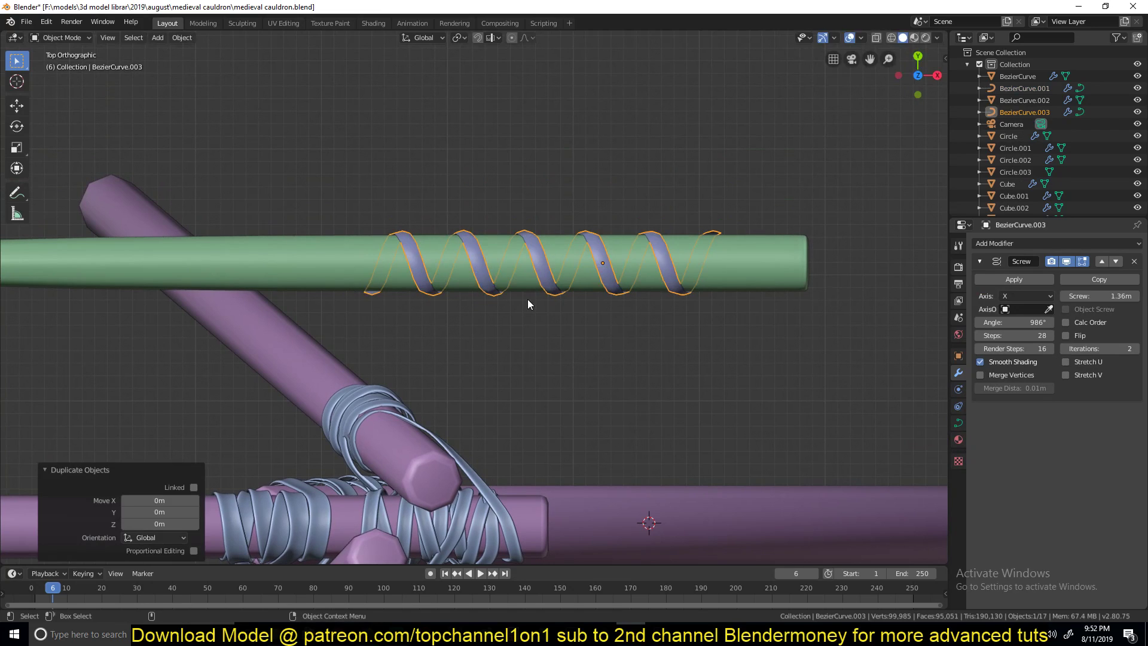
pyautogui.hotkey('ctrl', 'm')
pyautogui.press('x')
pyautogui.press('Return')
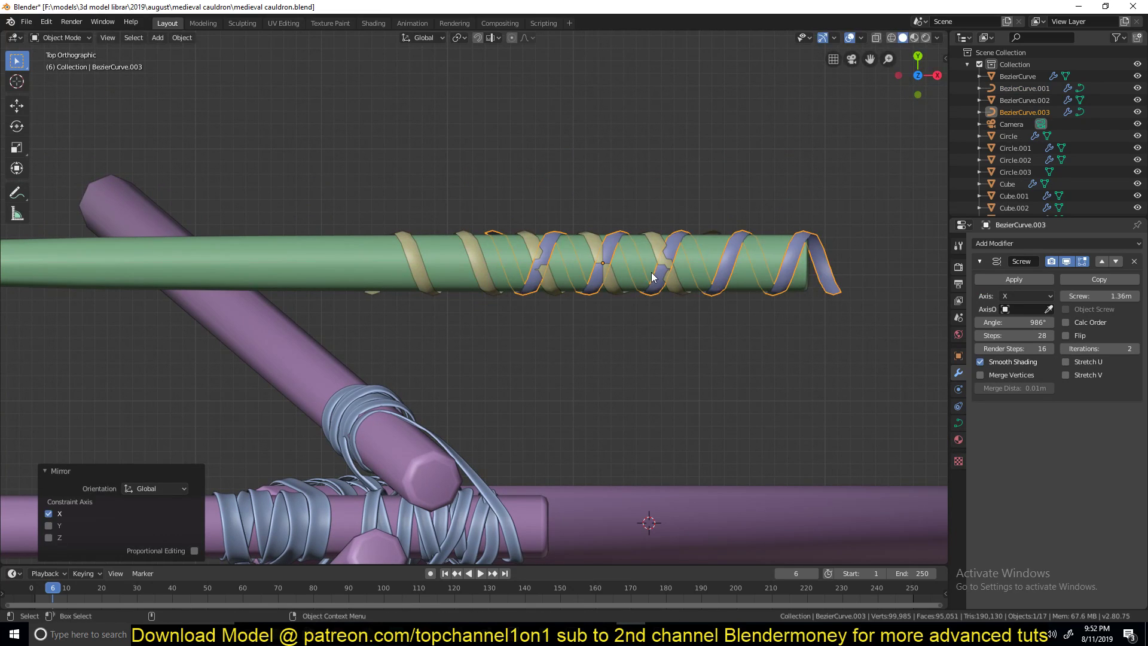
# Step: Slide the mirrored coil along X until it crisscrosses the original coil on the pole
pyautogui.press('g')
pyautogui.press('y')
pyautogui.press('x')
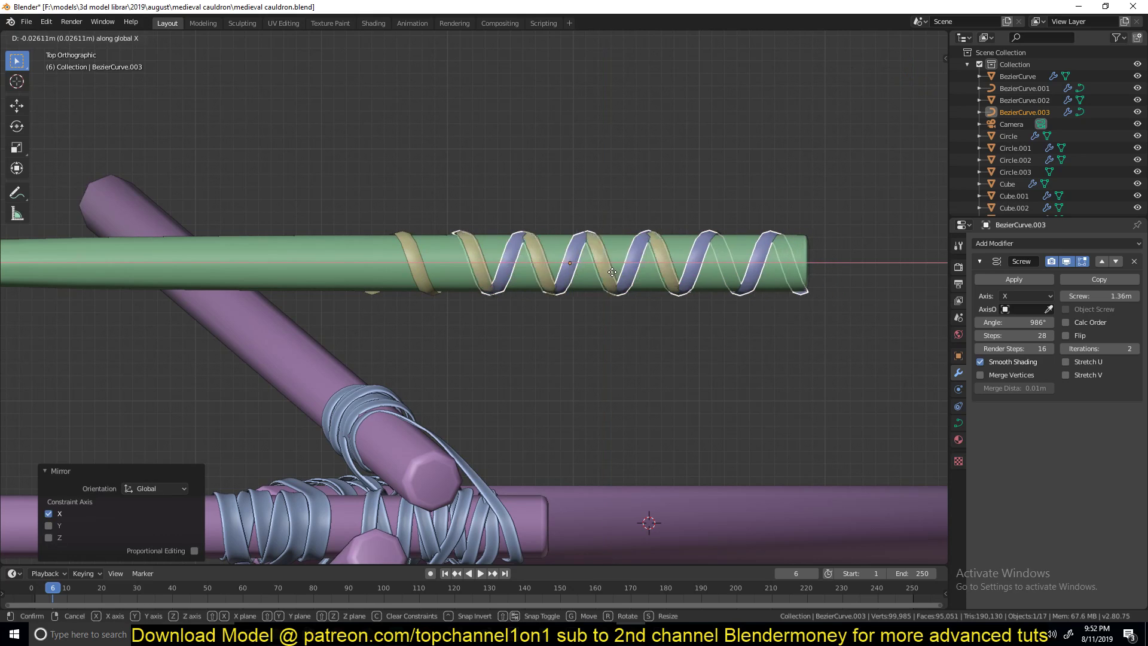
pyautogui.click(546, 278)
pyautogui.hotkey('alt', 'a')
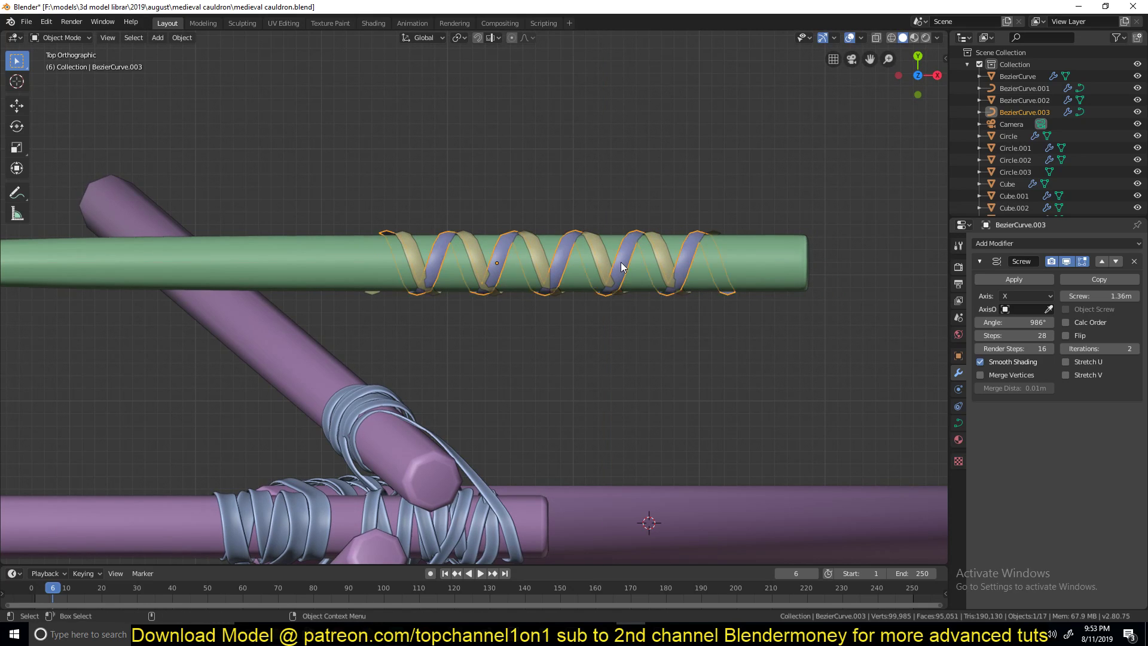
pyautogui.click(637, 258)
pyautogui.press('g')
pyautogui.press('x')
pyautogui.click(621, 259)
pyautogui.hotkey('alt', 'a')
pyautogui.moveTo(621, 259); pyautogui.dragTo(514, 357, button='middle')
pyautogui.scroll(5, 514, 357)
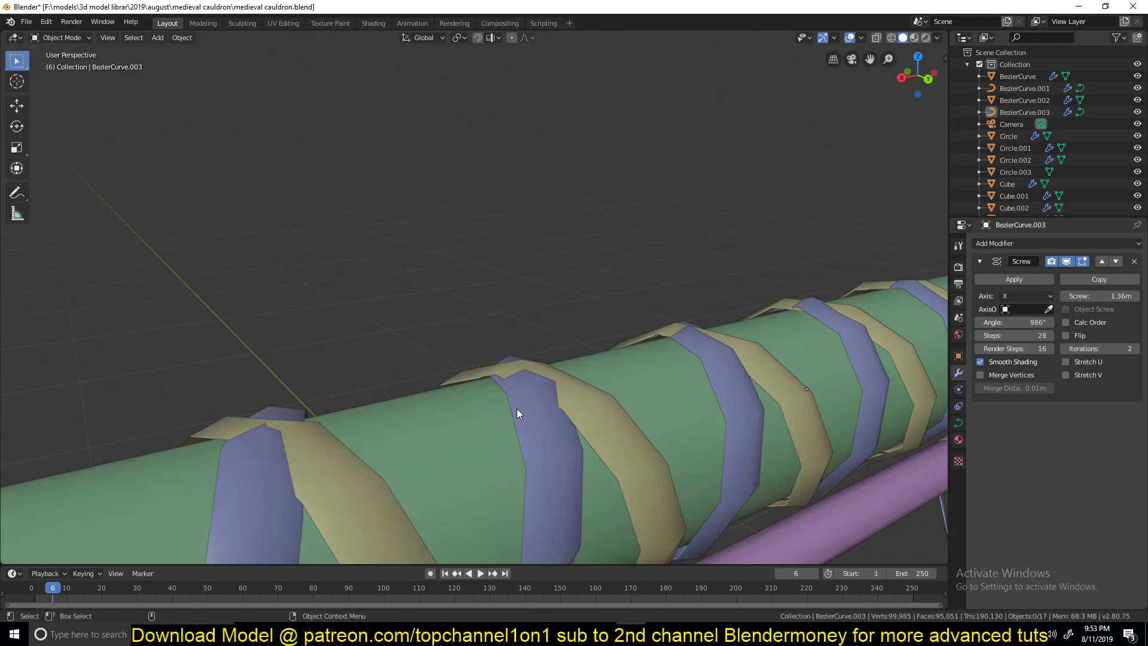
# Step: Set the Screw offset to 1.17 m on the mirrored coil and 0.85 m on the original coil
pyautogui.click(582, 329)
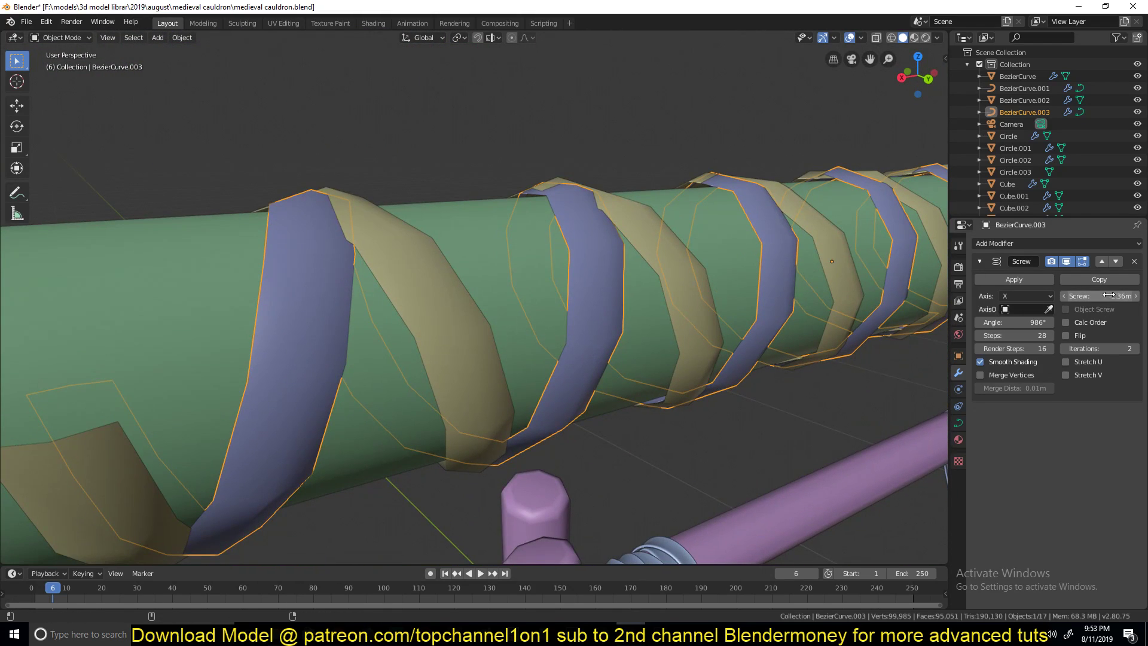
pyautogui.moveTo(1100, 295); pyautogui.dragTo(1071, 295)
pyautogui.click(445, 324)
pyautogui.scroll(-5, 637, 293)
pyautogui.moveTo(637, 292); pyautogui.dragTo(594, 316, button='middle')
# Step: Shift the mirrored coil along X to adjust its overlap with the tighter original coil
pyautogui.click(590, 309)
pyautogui.press('g')
pyautogui.press('x')
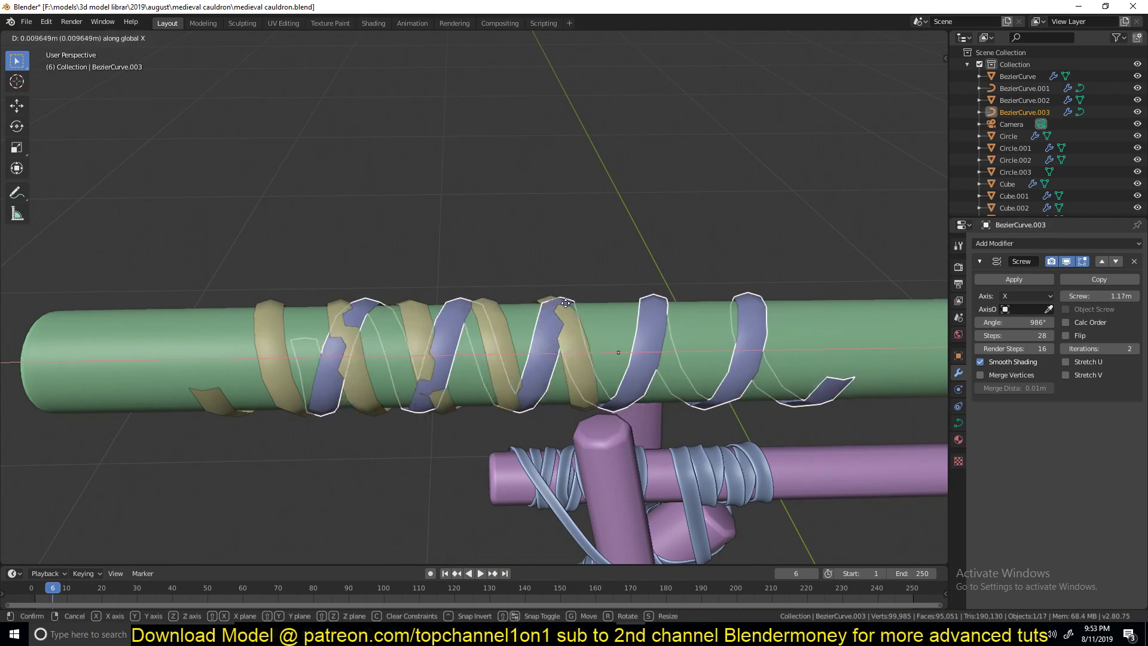
pyautogui.click(541, 306)
pyautogui.hotkey('alt', 'a')
pyautogui.moveTo(489, 345); pyautogui.dragTo(494, 302, button='middle')
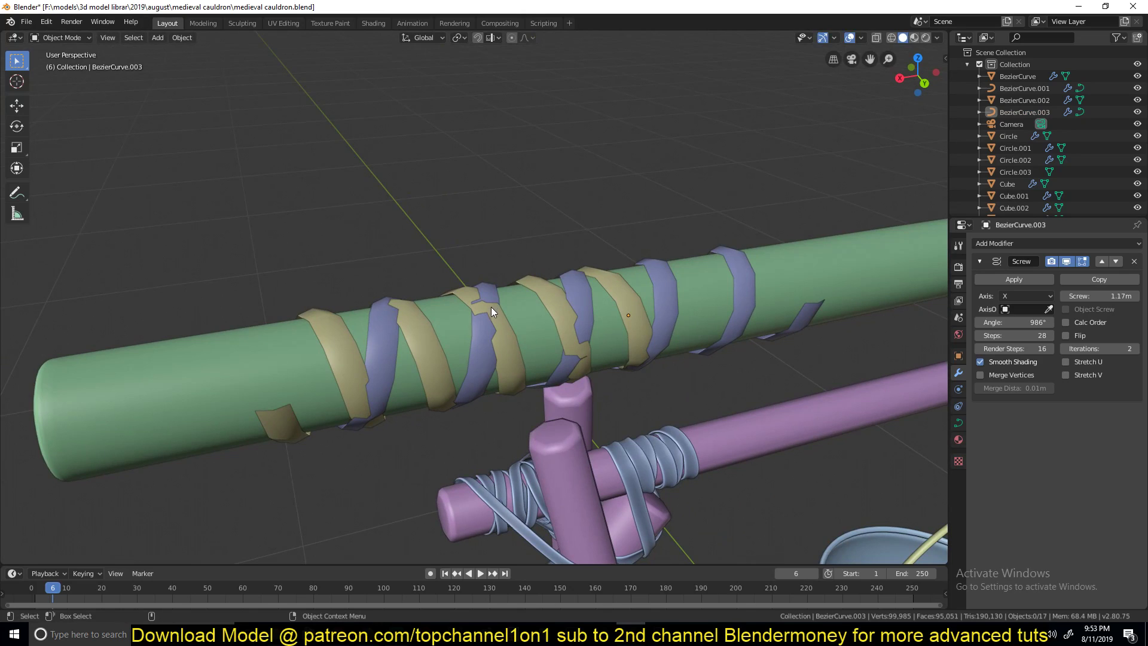
# Step: Convert both the original coil and the mirrored coil from curves to meshes
pyautogui.moveTo(461, 353); pyautogui.dragTo(525, 289, button='middle')
pyautogui.scroll(2, 399, 309)
pyautogui.click(398, 309)
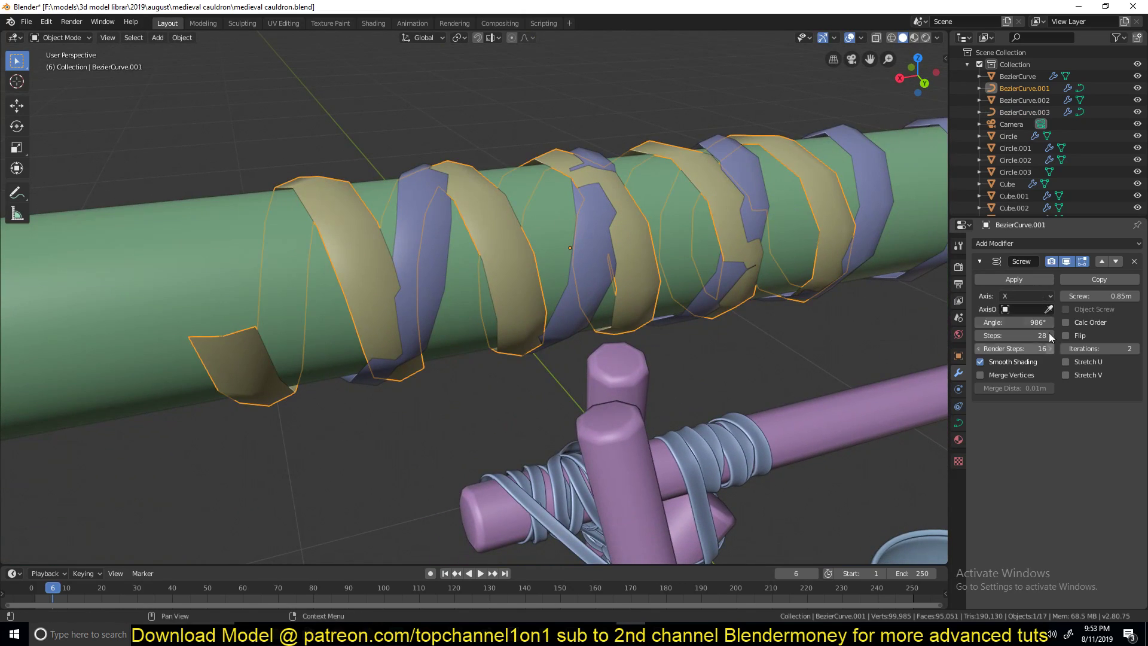
pyautogui.moveTo(317, 236); pyautogui.dragTo(350, 263, button='middle')
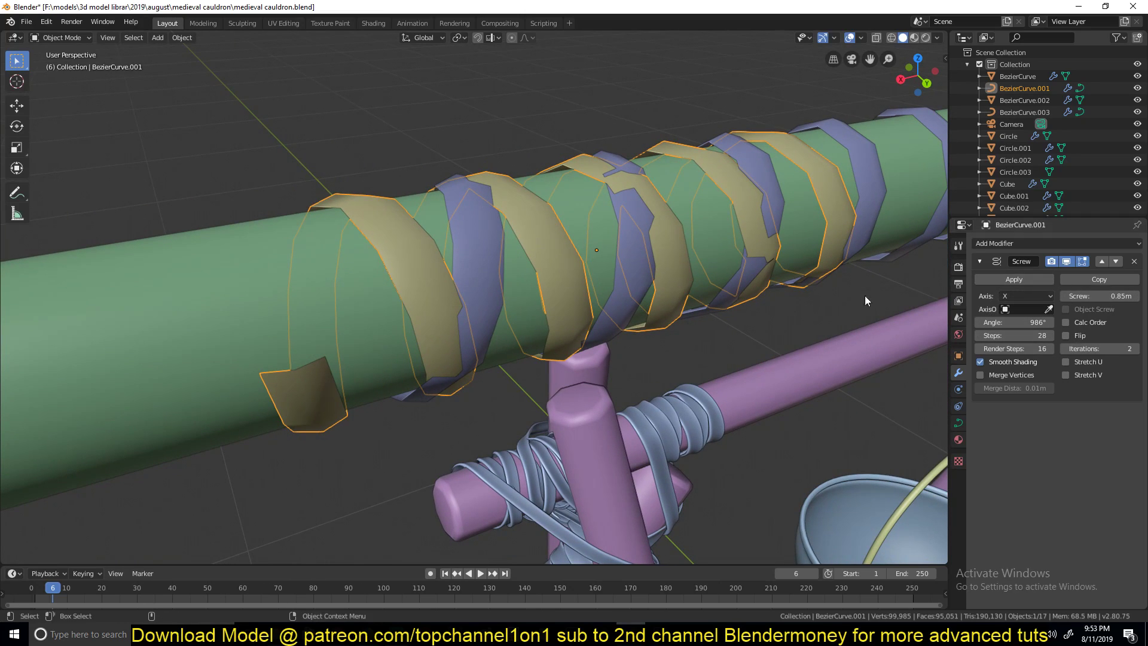
pyautogui.click(1008, 280)
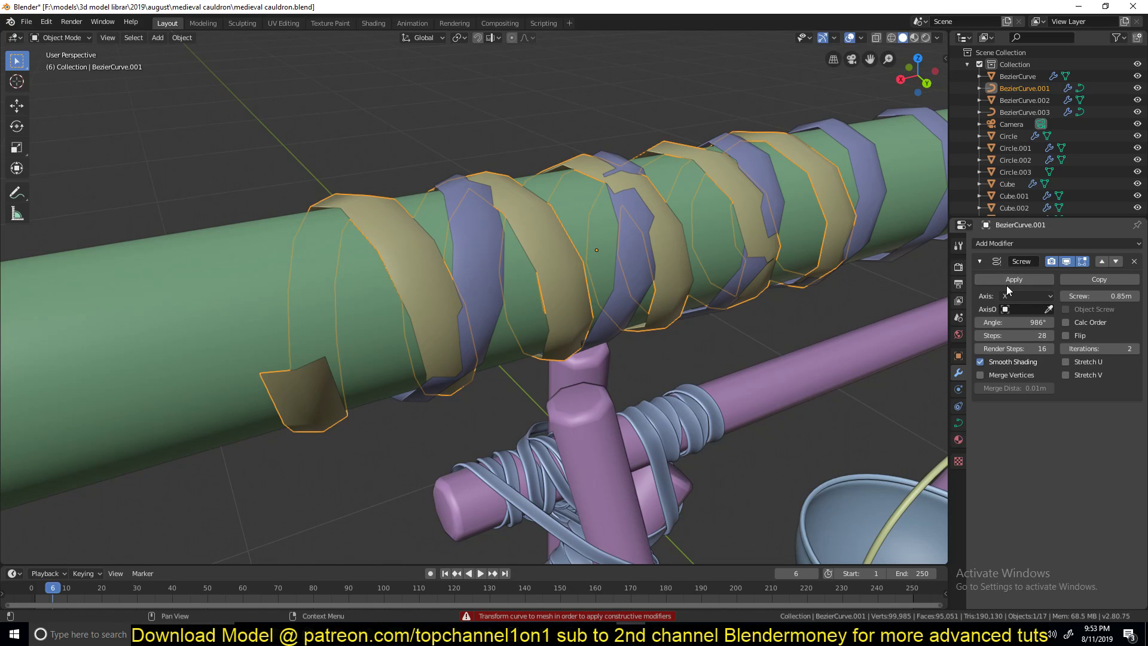
pyautogui.rightClick(388, 245)
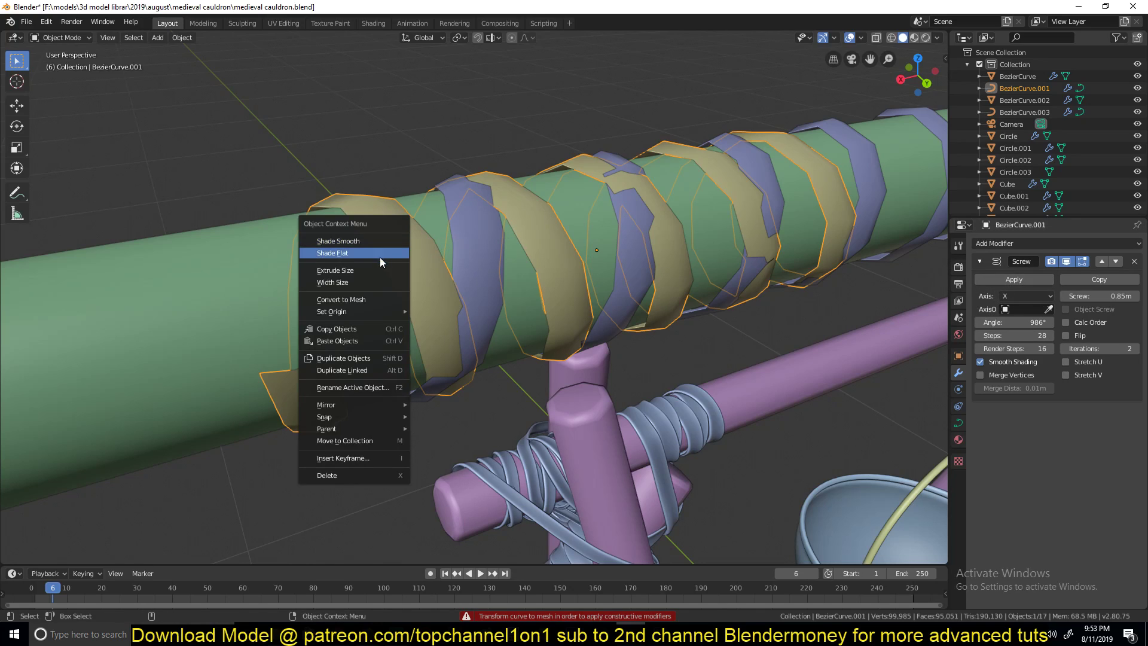
pyautogui.click(373, 304)
pyautogui.click(461, 195)
pyautogui.rightClick(462, 196)
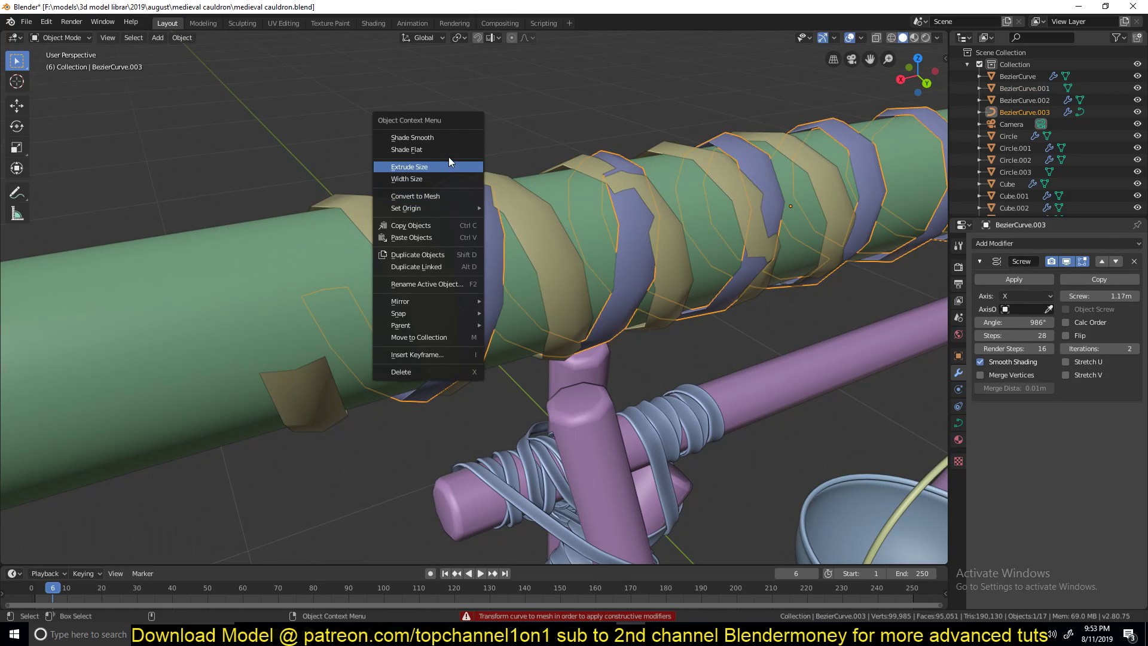
pyautogui.click(446, 192)
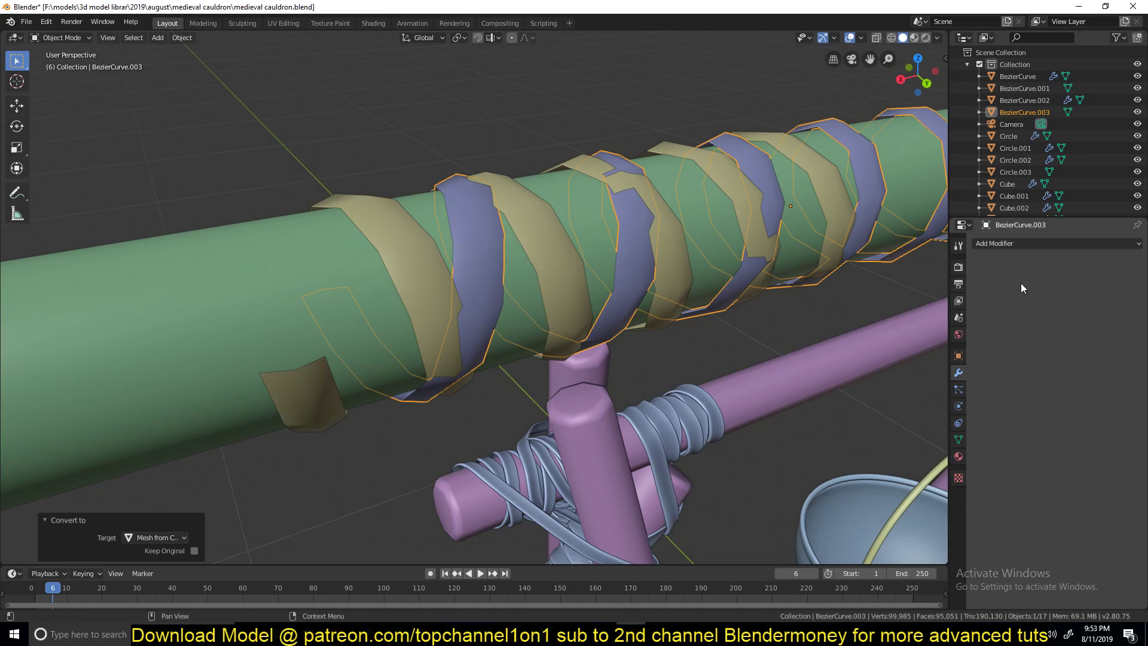
# Step: Try to join the two coil meshes into one object
pyautogui.click(497, 239)
pyautogui.press('Tab')
pyautogui.press('Tab')
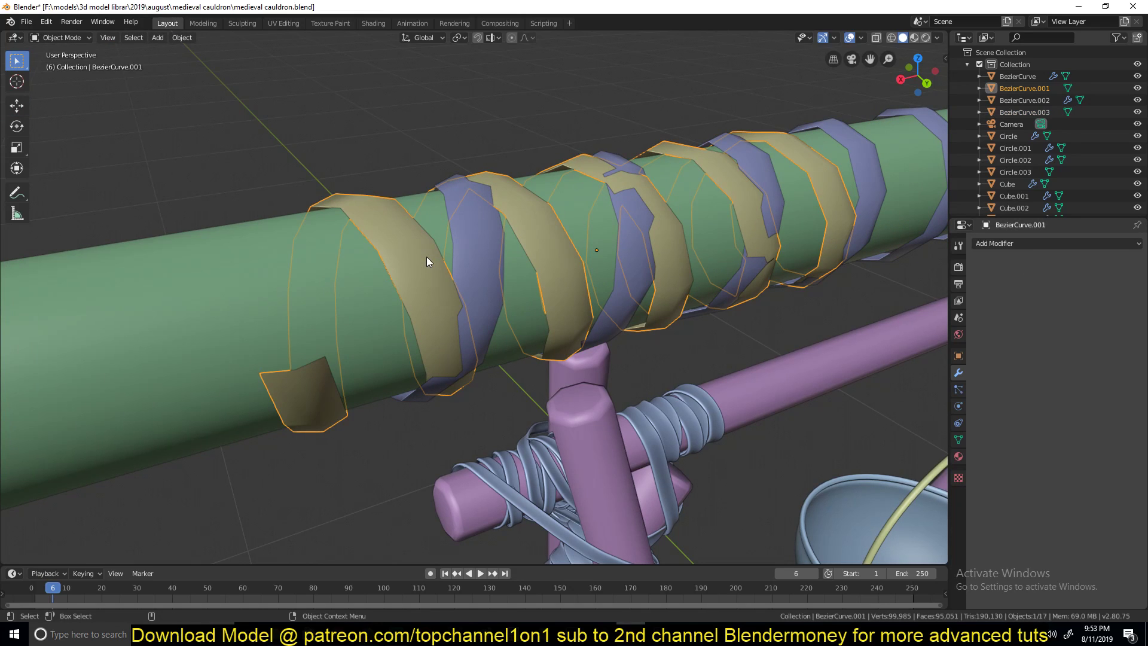
pyautogui.keyDown('shift'); pyautogui.click(488, 223); pyautogui.keyUp('shift')
pyautogui.hotkey('ctrl', 'z')
pyautogui.keyDown('shift'); pyautogui.click(451, 188); pyautogui.keyUp('shift')
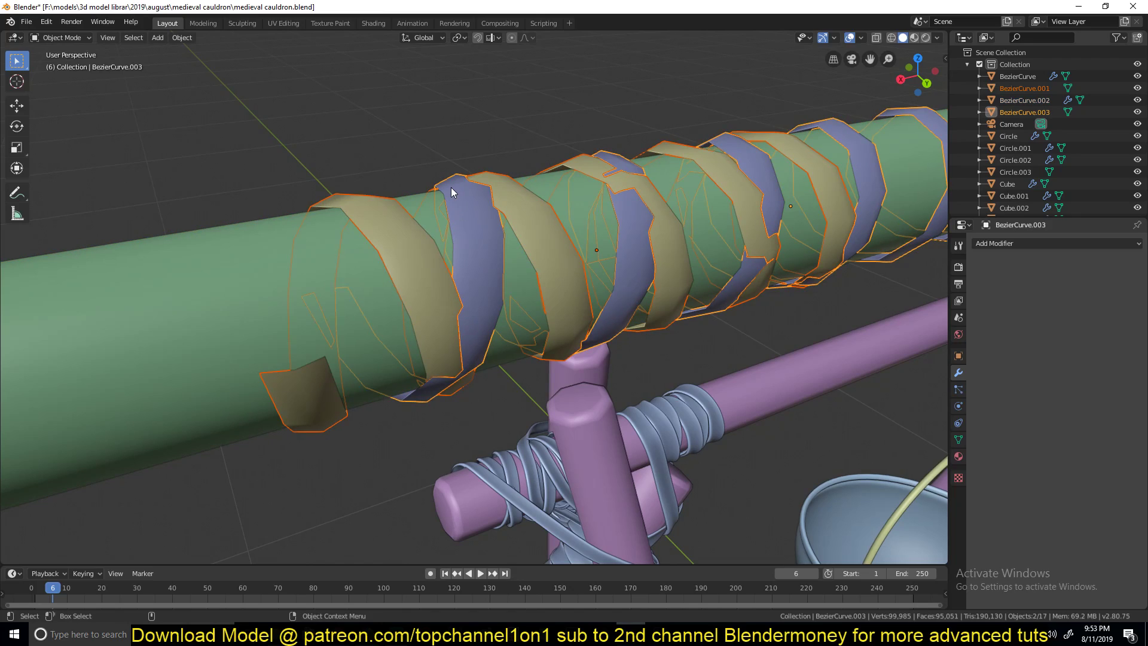
pyautogui.hotkey('ctrl', 'j')
pyautogui.moveTo(451, 188); pyautogui.dragTo(445, 231, button='middle')
pyautogui.hotkey('ctrl', 'z')
pyautogui.hotkey('ctrl', 'z')
pyautogui.hotkey('ctrl', 'z')
# Step: Nudge the mirrored coil's cross edges at the upper crossing and open the proportional editing falloff options
pyautogui.click(562, 260)
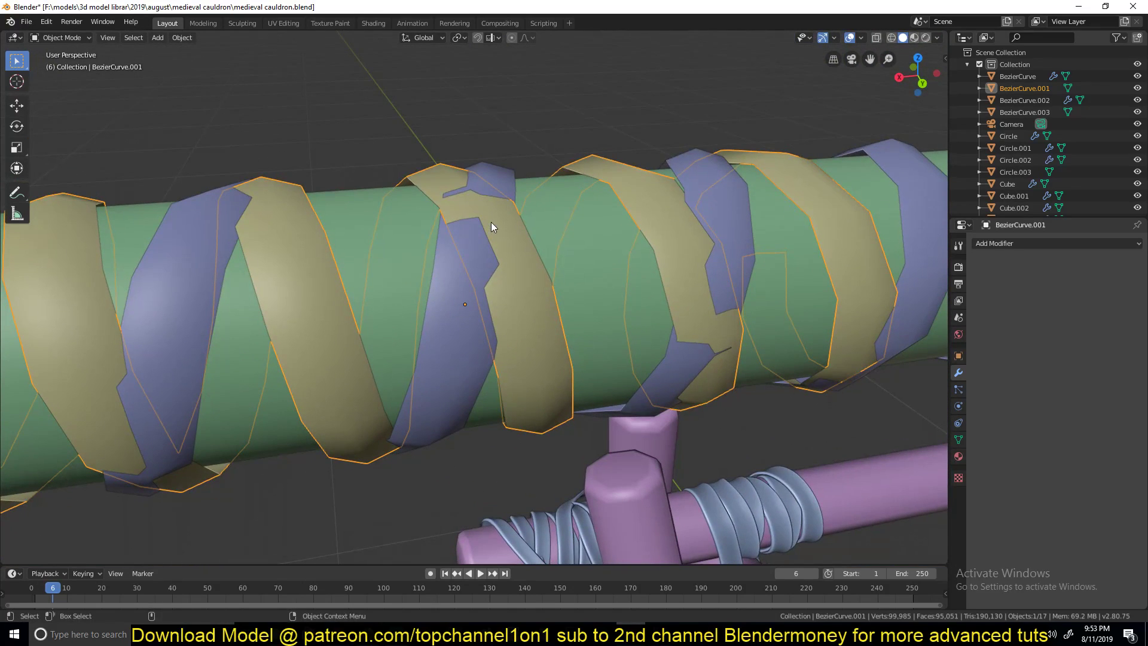
pyautogui.click(472, 191)
pyautogui.moveTo(476, 189); pyautogui.dragTo(422, 97, button='middle')
pyautogui.press('Tab')
pyautogui.press('g')
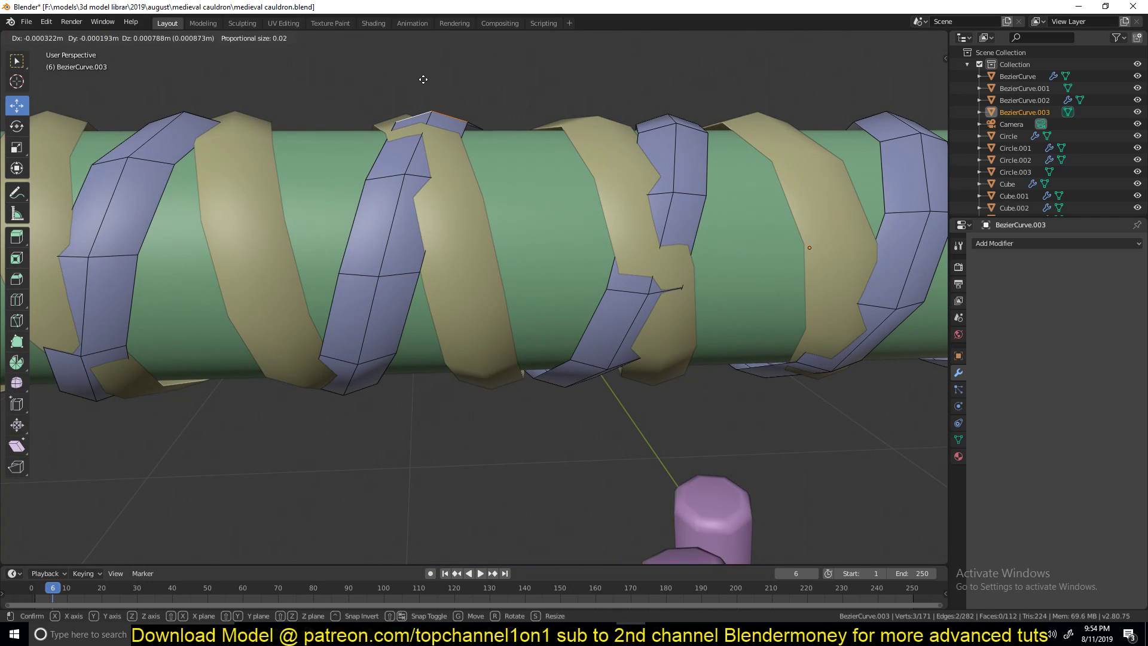
pyautogui.click(449, 126)
pyautogui.moveTo(469, 139); pyautogui.dragTo(434, 163, button='middle')
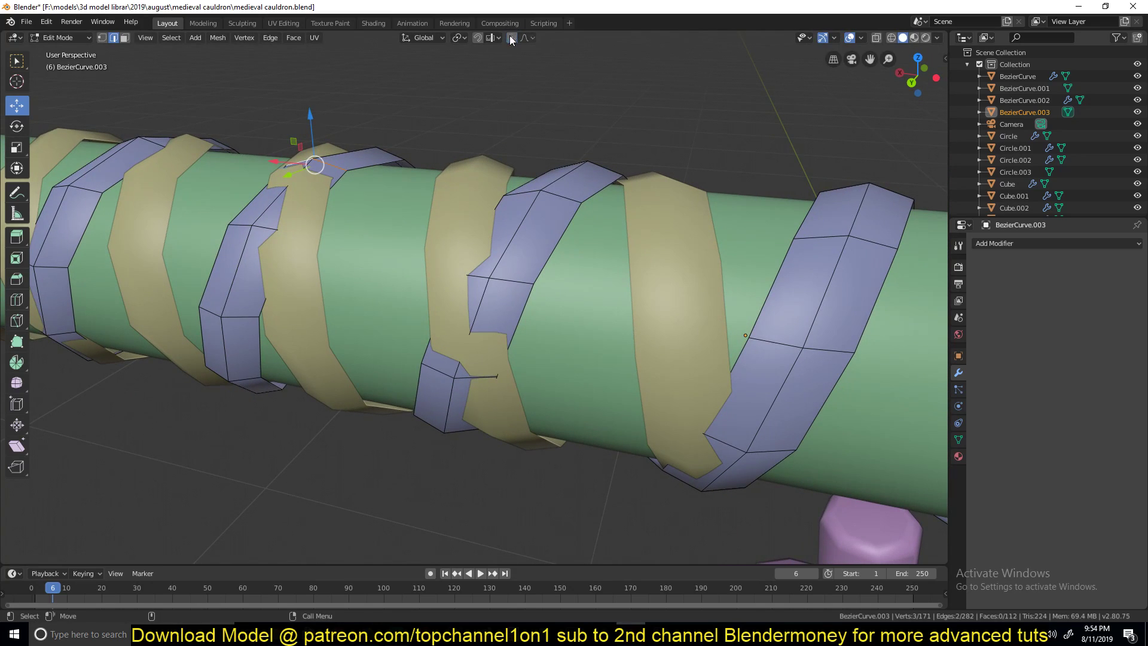
pyautogui.click(526, 37)
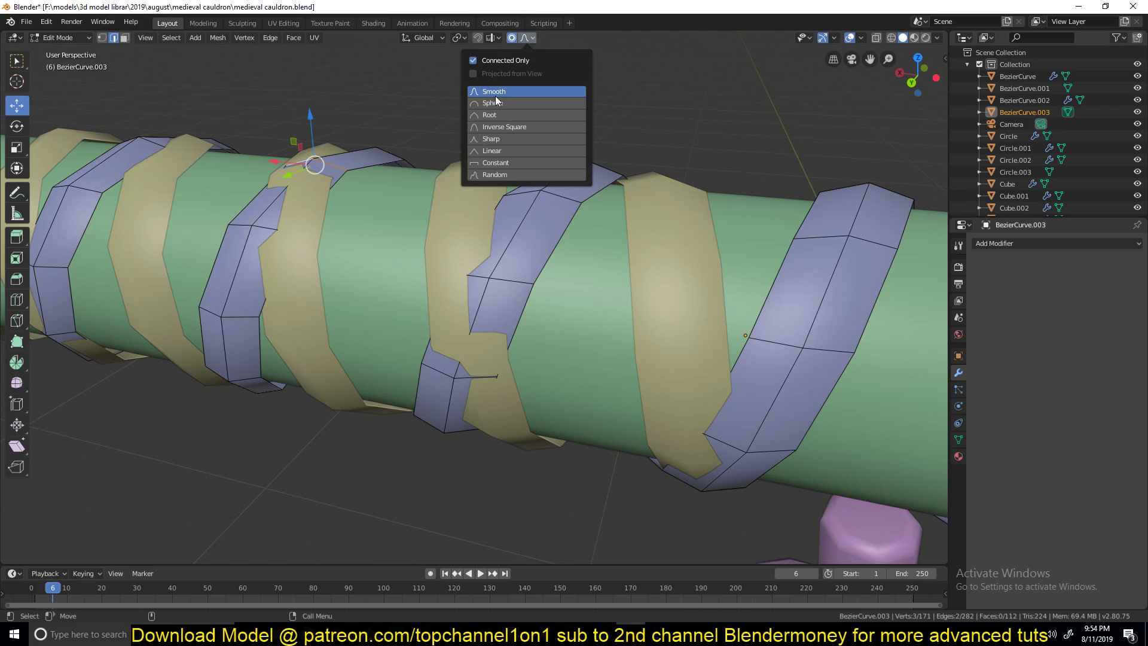
pyautogui.keyDown('shift'); pyautogui.moveTo(373, 177); pyautogui.dragTo(375, 178, button='middle'); pyautogui.keyUp('shift')
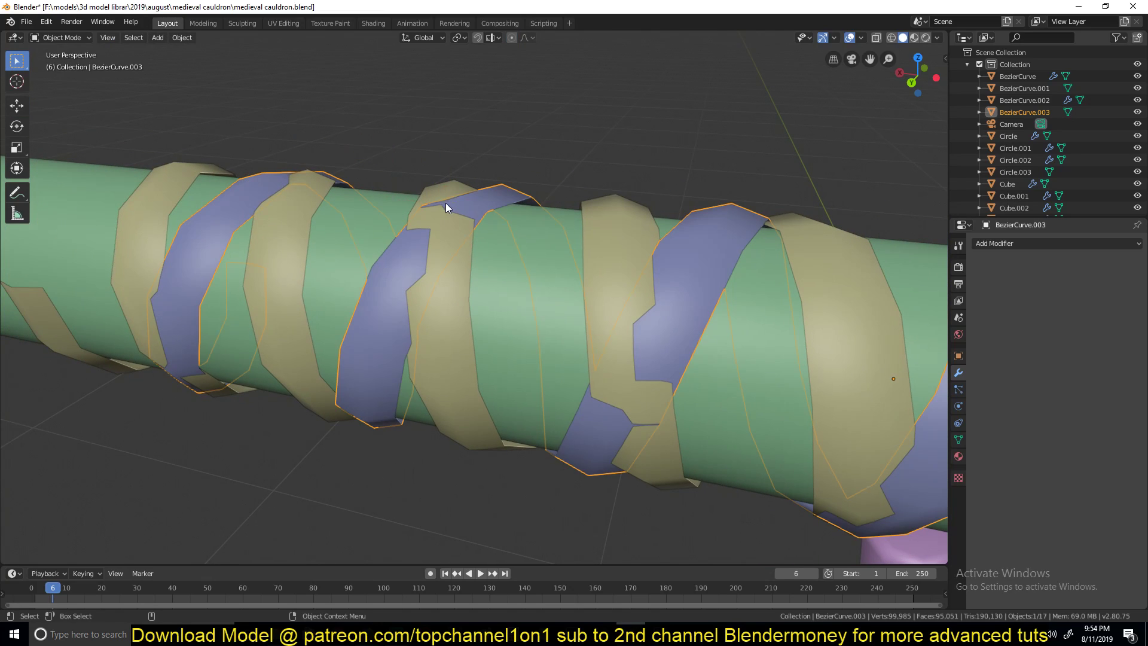
# Step: Raise the mirrored coil's cross edges along Z at the upper crossing, using proportional editing, so they pass over the original coil
pyautogui.press('Tab')
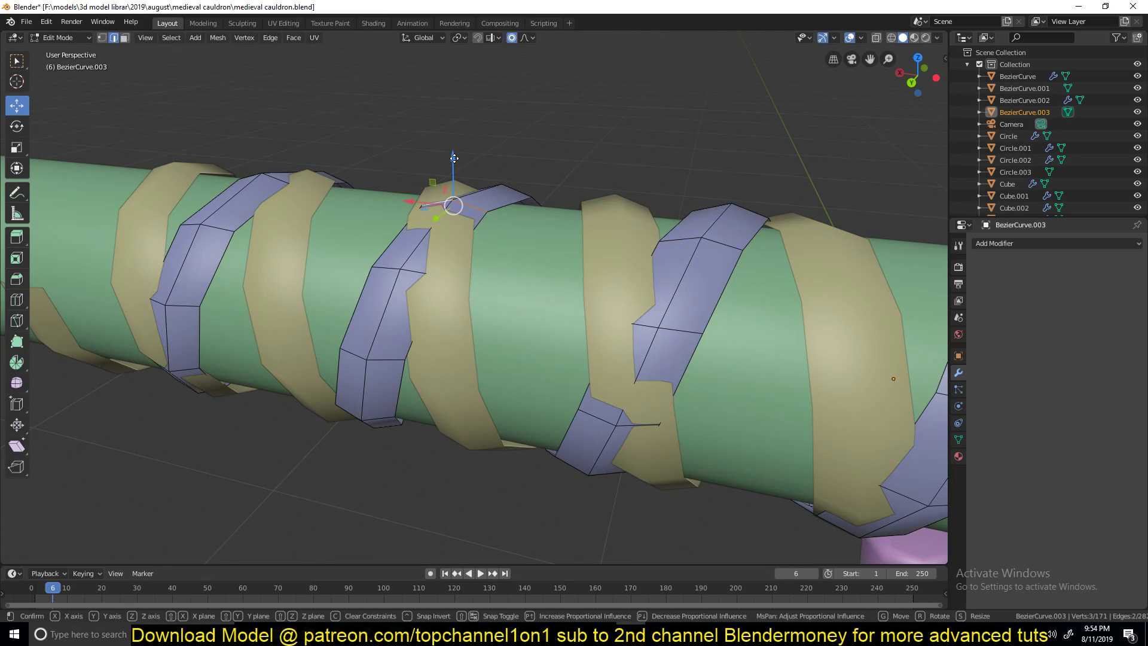
pyautogui.press('g')
pyautogui.press('z')
pyautogui.scroll(-3, 456, 150)
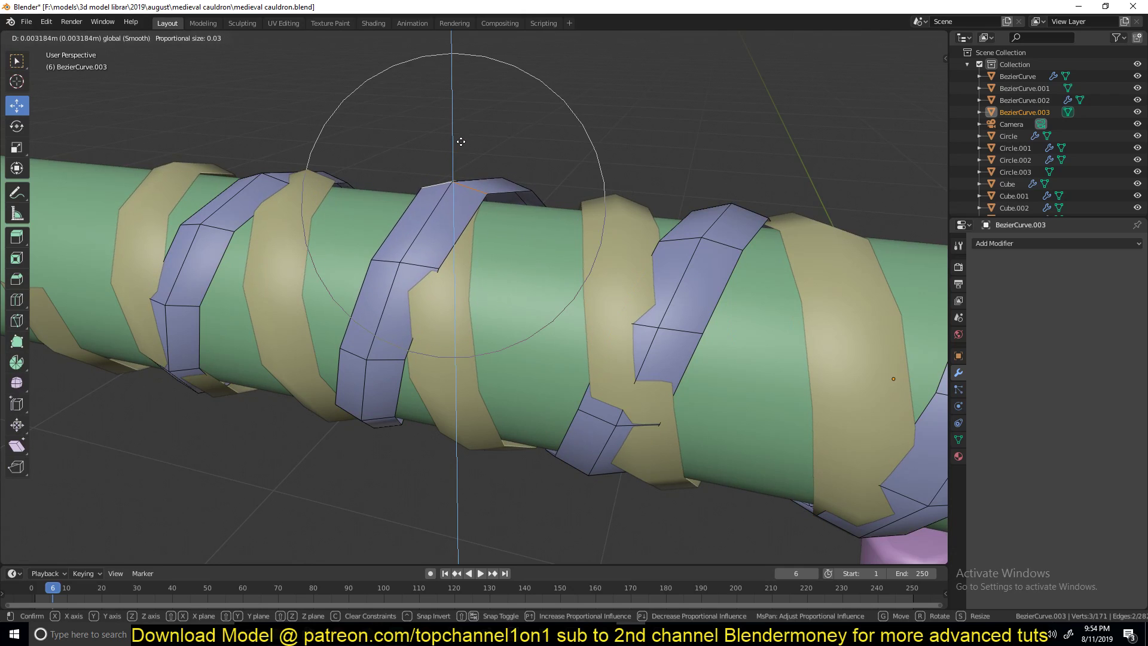
pyautogui.click(456, 150)
# Step: Move the mirrored coil's lower cross edges 0.00295 m along Y with a proportional size of 0.027
pyautogui.moveTo(456, 150); pyautogui.dragTo(518, 227, button='middle')
pyautogui.keyDown('alt'); pyautogui.click(678, 371); pyautogui.keyUp('alt')
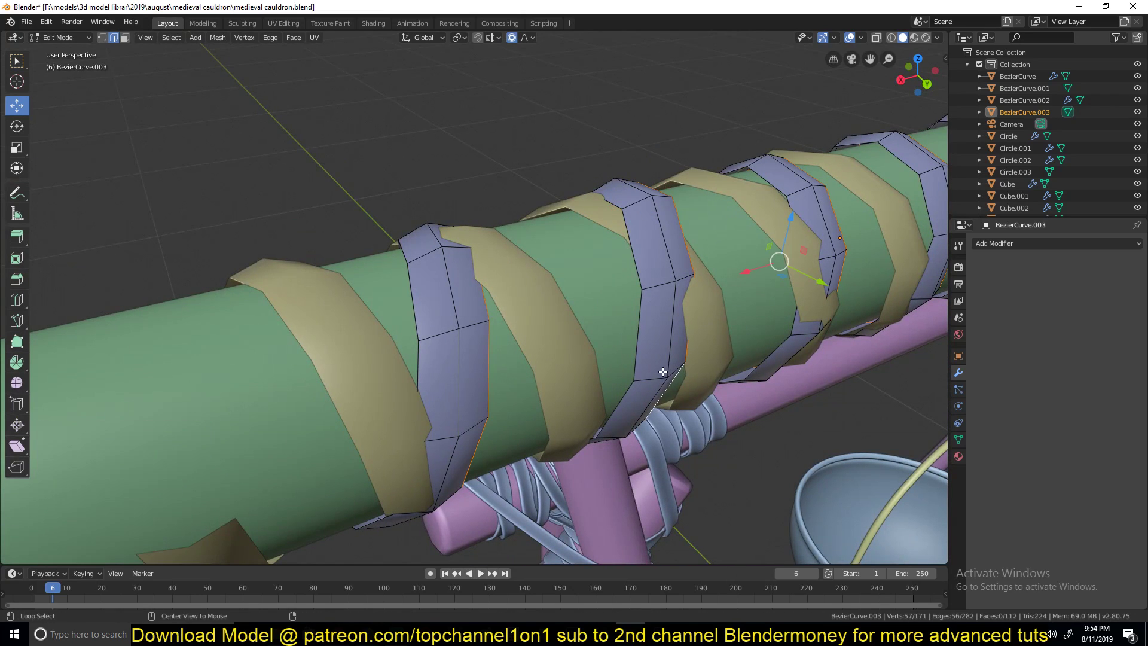
pyautogui.keyDown('alt'); pyautogui.click(662, 371); pyautogui.keyUp('alt')
pyautogui.press('g')
pyautogui.press('y')
pyautogui.click(691, 371)
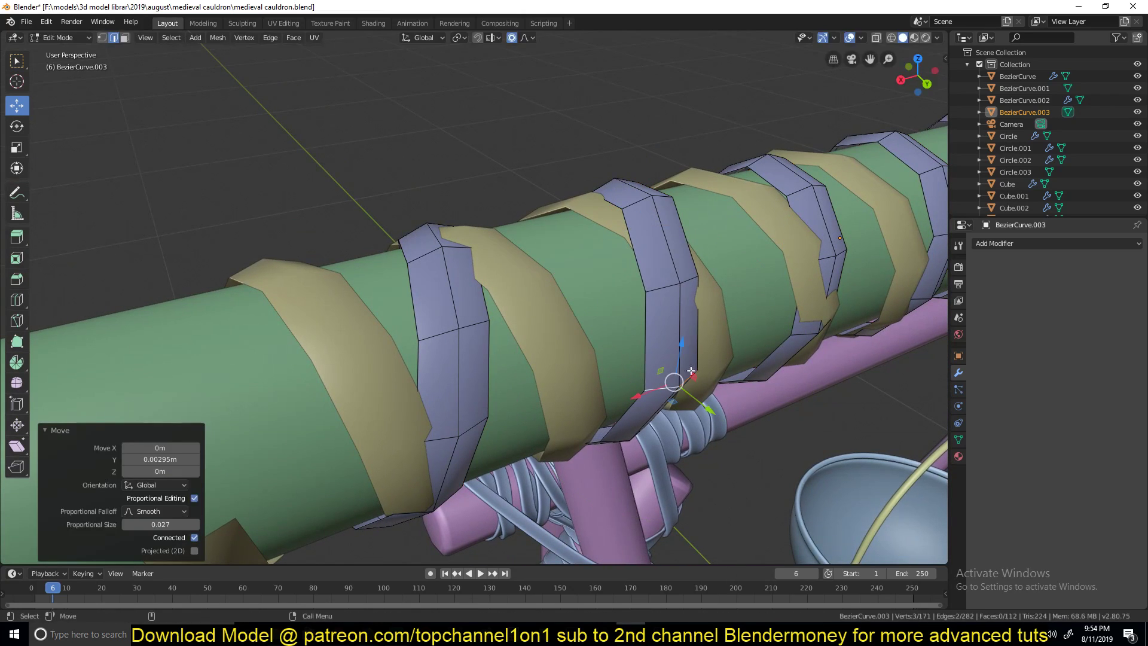
# Step: Pull the next cross edges up the mirrored coil outward along Y over the original coil and finish editing the mesh
pyautogui.keyDown('alt'); pyautogui.click(675, 289); pyautogui.keyUp('alt')
pyautogui.press('g')
pyautogui.press('y')
pyautogui.click(676, 308)
pyautogui.press('Tab')
pyautogui.moveTo(672, 307); pyautogui.dragTo(553, 263, button='middle')
pyautogui.press('Tab')
pyautogui.keyDown('alt'); pyautogui.click(599, 128); pyautogui.keyUp('alt')
pyautogui.press('Tab')
pyautogui.scroll(2, 555, 268)
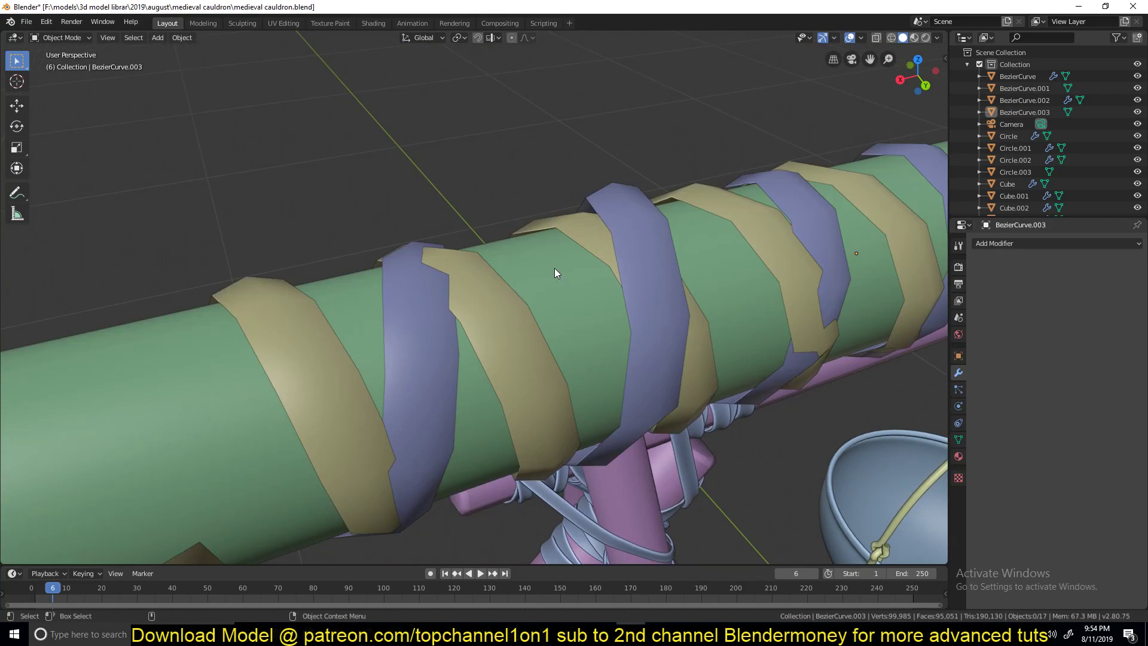
# Step: Raise the original coil's cross edges over the mirrored coil at the neighbouring upper crossing
pyautogui.click(465, 290)
pyautogui.press('Tab')
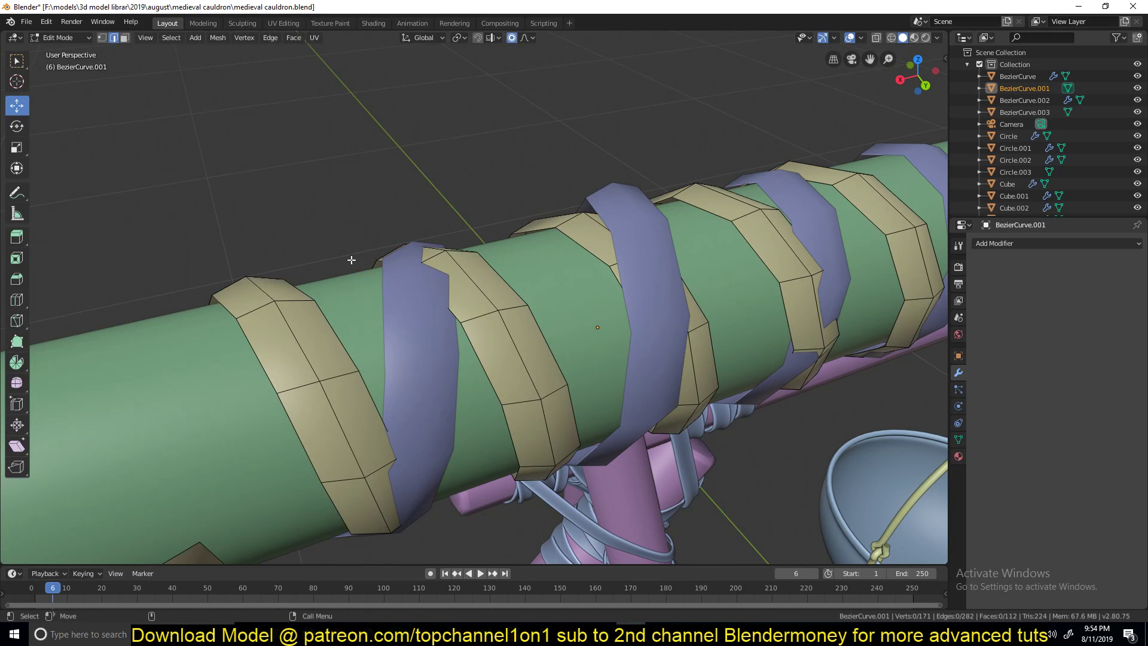
pyautogui.moveTo(444, 225); pyautogui.dragTo(444, 211)
pyautogui.press('Tab')
pyautogui.moveTo(572, 355); pyautogui.dragTo(521, 311, button='middle')
pyautogui.hotkey('alt', 'a')
pyautogui.scroll(-4, 612, 359)
pyautogui.press('Tab')
pyautogui.press('Tab')
pyautogui.press('Tab')
pyautogui.press('Tab')
pyautogui.click(541, 269)
pyautogui.press('Tab')
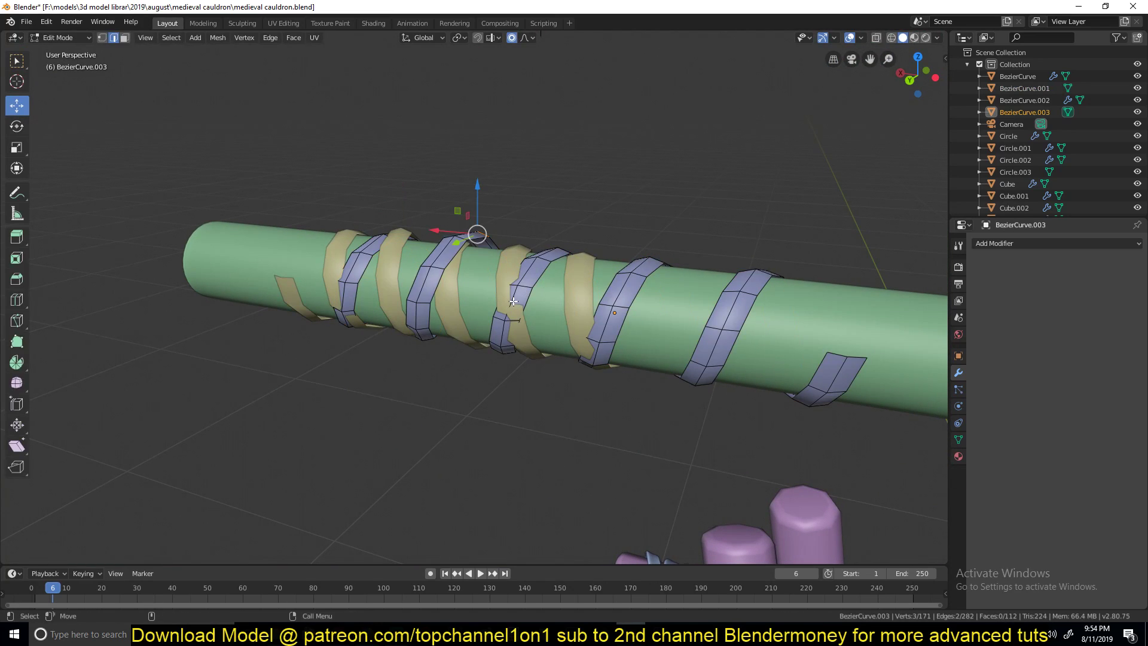
pyautogui.press('3')
pyautogui.click(507, 306)
pyautogui.press('Tab')
# Step: Add a level 2 Subdivision Surface modifier to both coils
pyautogui.moveTo(425, 321); pyautogui.dragTo(616, 332, button='middle')
pyautogui.hotkey('alt', 'a')
pyautogui.scroll(3, 507, 316)
pyautogui.moveTo(506, 316); pyautogui.dragTo(533, 281, button='middle')
pyautogui.click(534, 281)
pyautogui.keyDown('shift'); pyautogui.click(546, 245); pyautogui.keyUp('shift')
pyautogui.hotkey('ctrl', '2')
pyautogui.hotkey('alt', 'a')
# Step: Add a Solidify modifier to the mirrored coil and place it above the Subdivision Surface modifier
pyautogui.moveTo(545, 260); pyautogui.dragTo(700, 420, button='middle')
pyautogui.click(857, 179)
pyautogui.hotkey('alt', 'a')
pyautogui.scroll(-5, 428, 228)
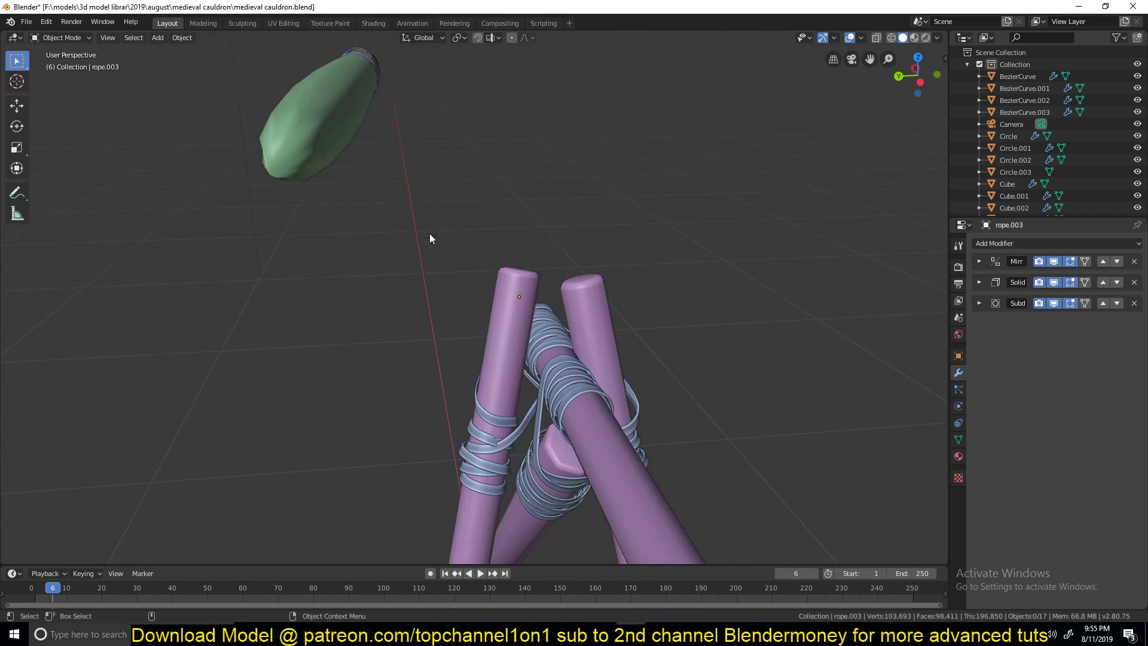
pyautogui.click(352, 53)
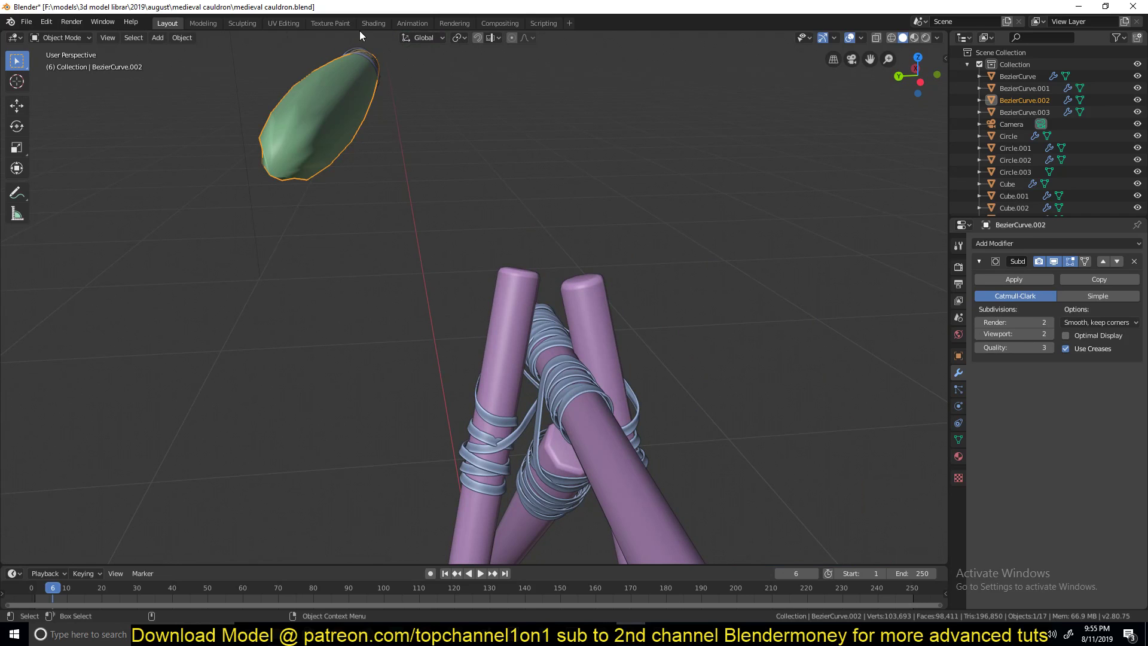
pyautogui.click(359, 50)
pyautogui.press('KP_Decimal')
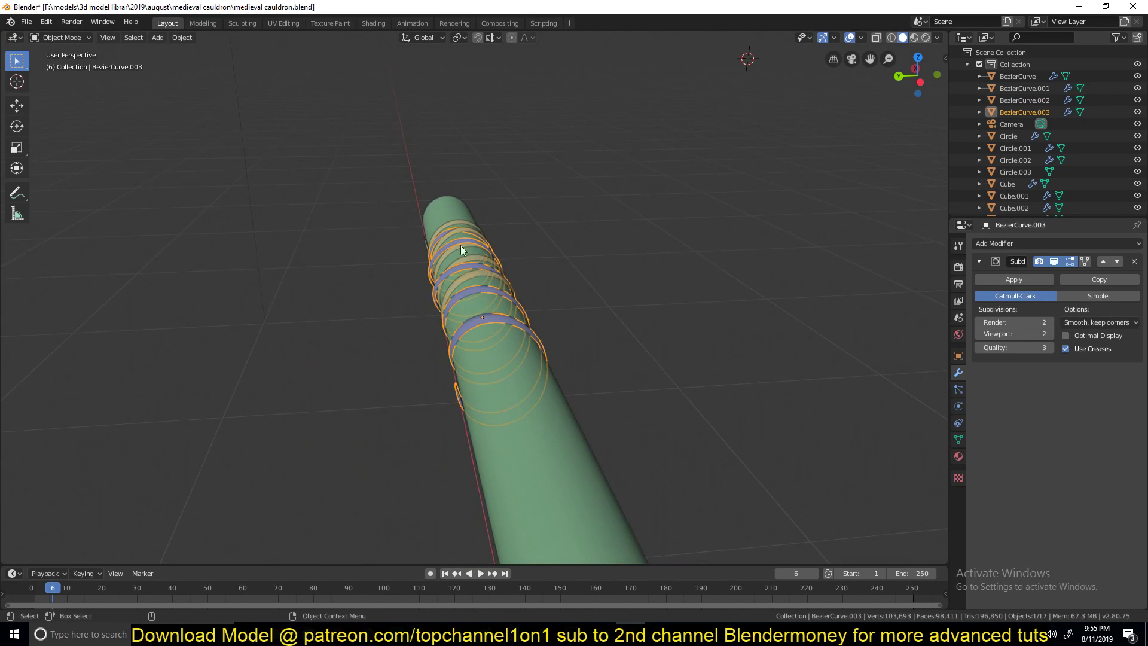
pyautogui.moveTo(435, 320); pyautogui.dragTo(344, 262, button='middle')
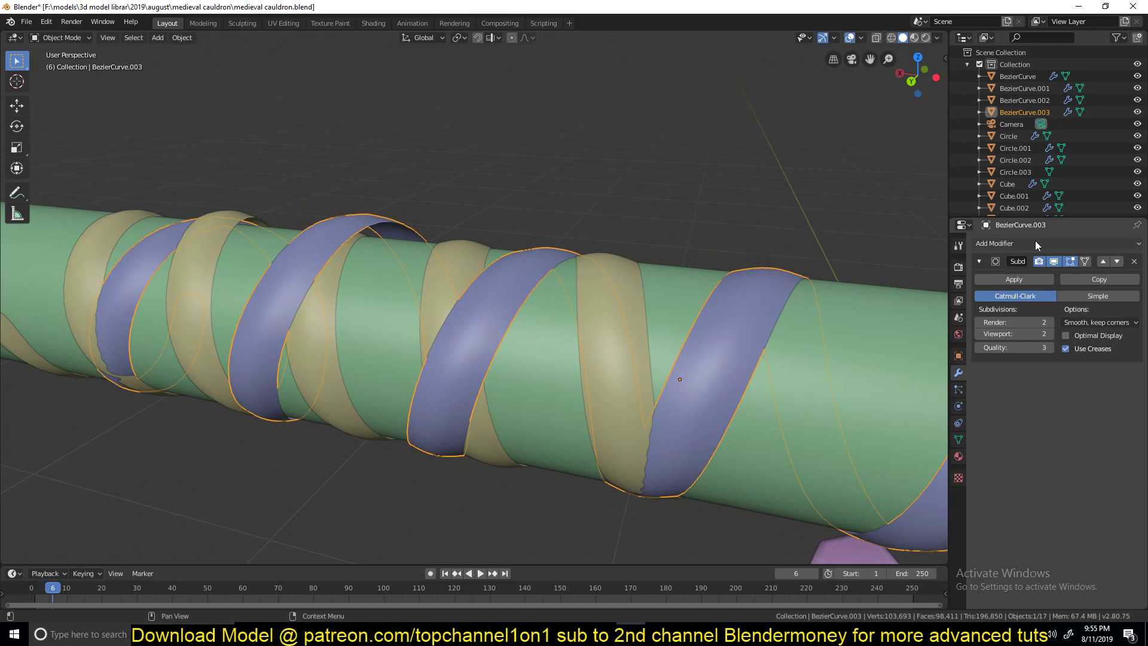
pyautogui.click(1035, 243)
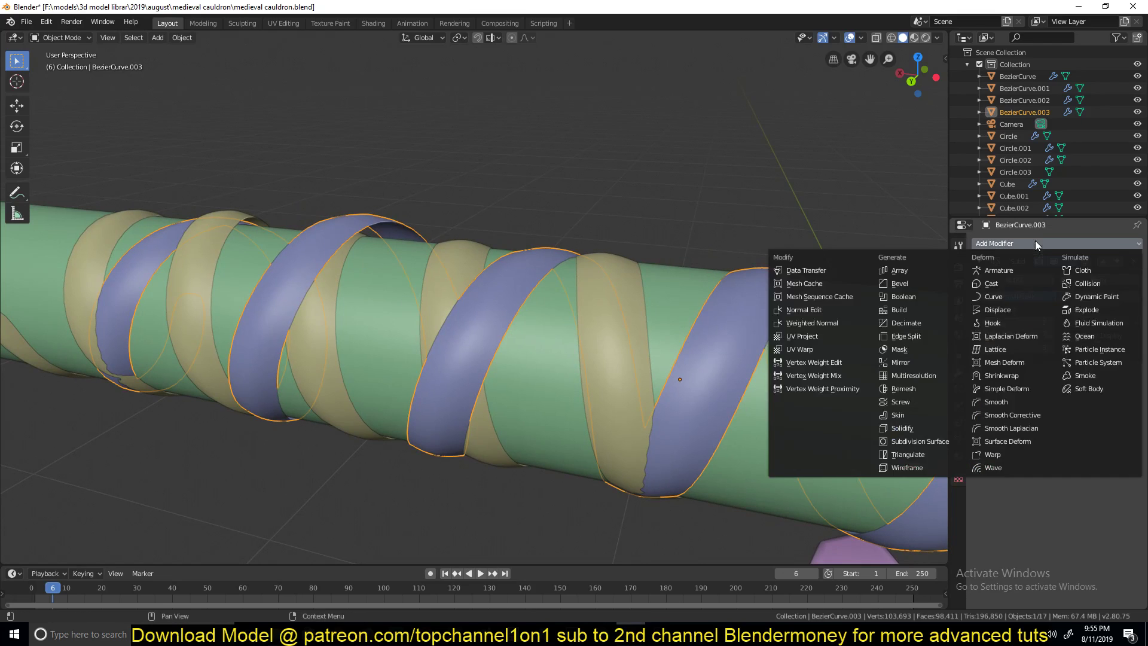
pyautogui.click(896, 441)
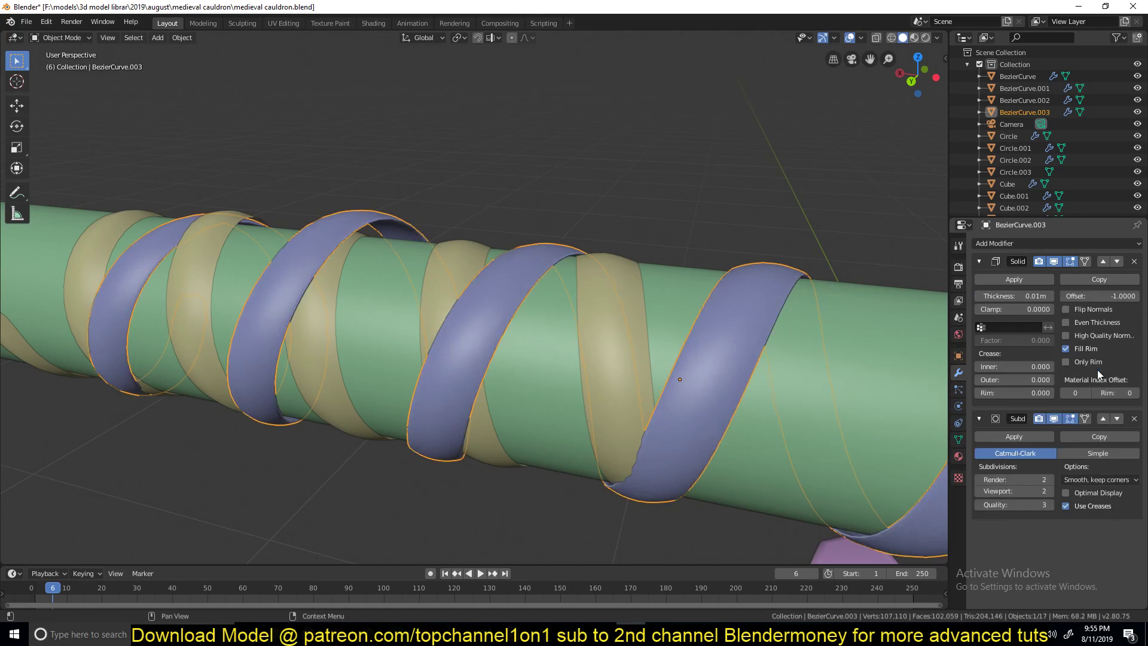
pyautogui.moveTo(511, 253); pyautogui.dragTo(425, 246, button='middle')
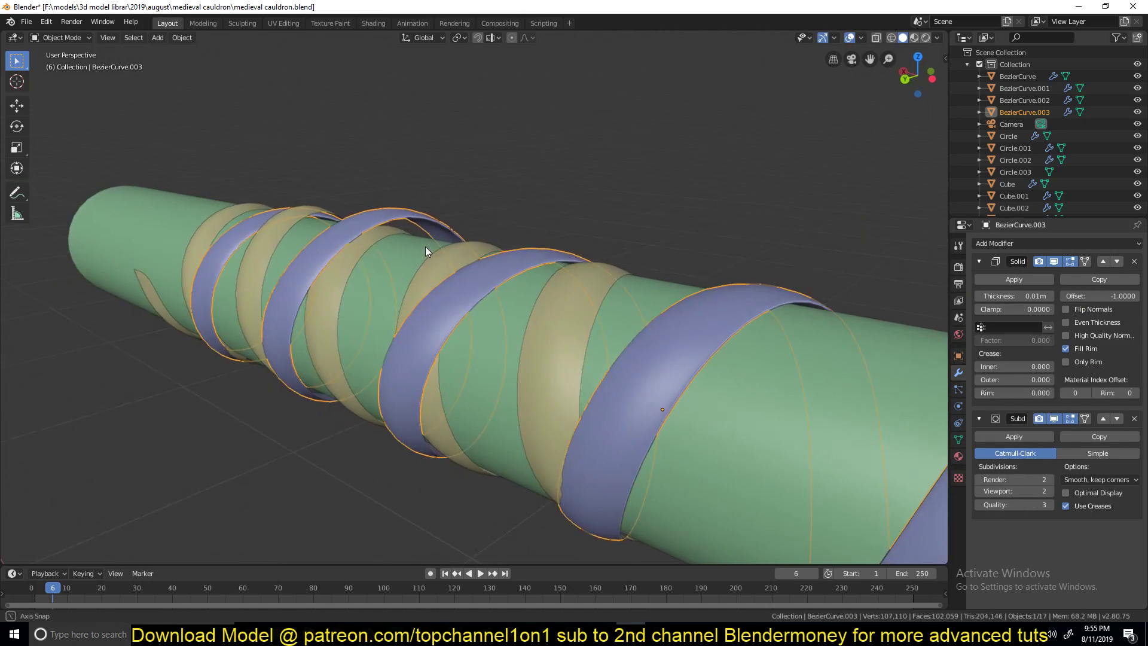
# Step: Move the Solidify modifier below Subdivision Surface and compare the coil with the tripod ropes in wireframe
pyautogui.click(1116, 261)
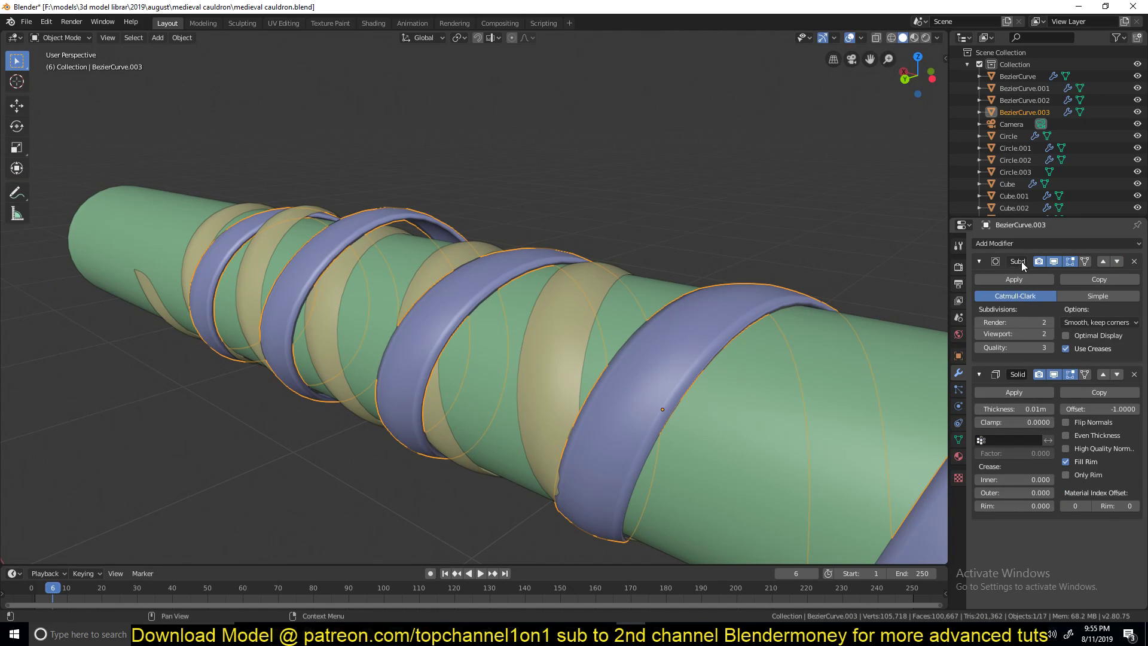
pyautogui.moveTo(430, 250)
pyautogui.mouseDown(button='middle')
pyautogui.moveTo(551, 214)
pyautogui.moveTo(584, 223)
pyautogui.mouseUp(button='middle')
pyautogui.hotkey('shift', 'z')
pyautogui.moveTo(251, 218); pyautogui.dragTo(226, 253, button='middle')
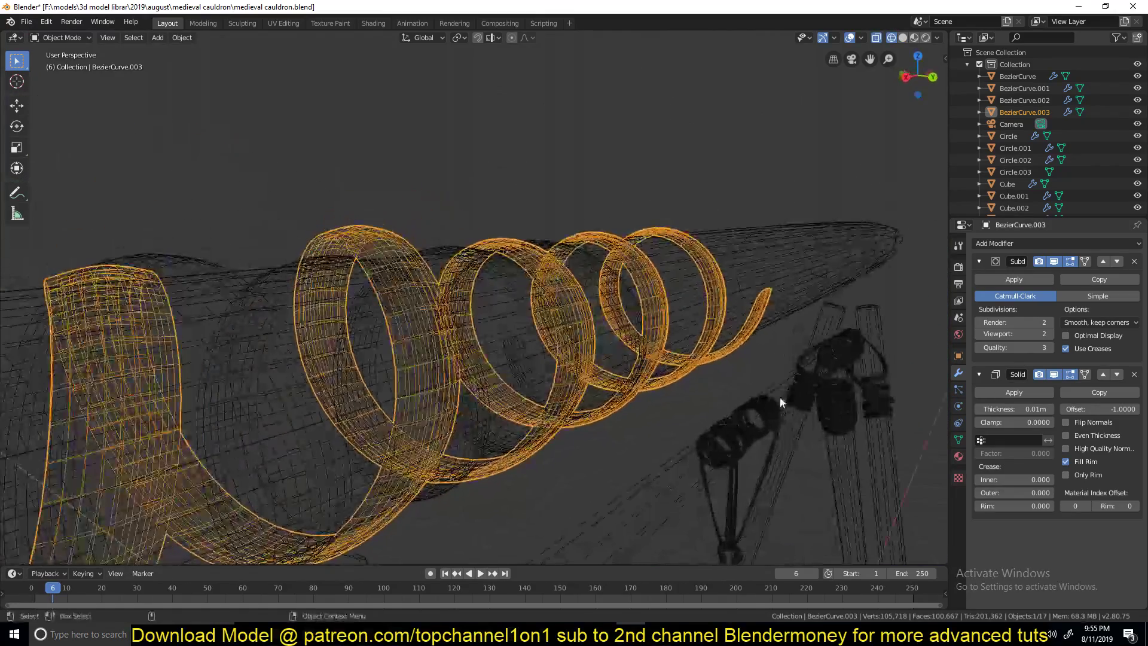
pyautogui.click(851, 357)
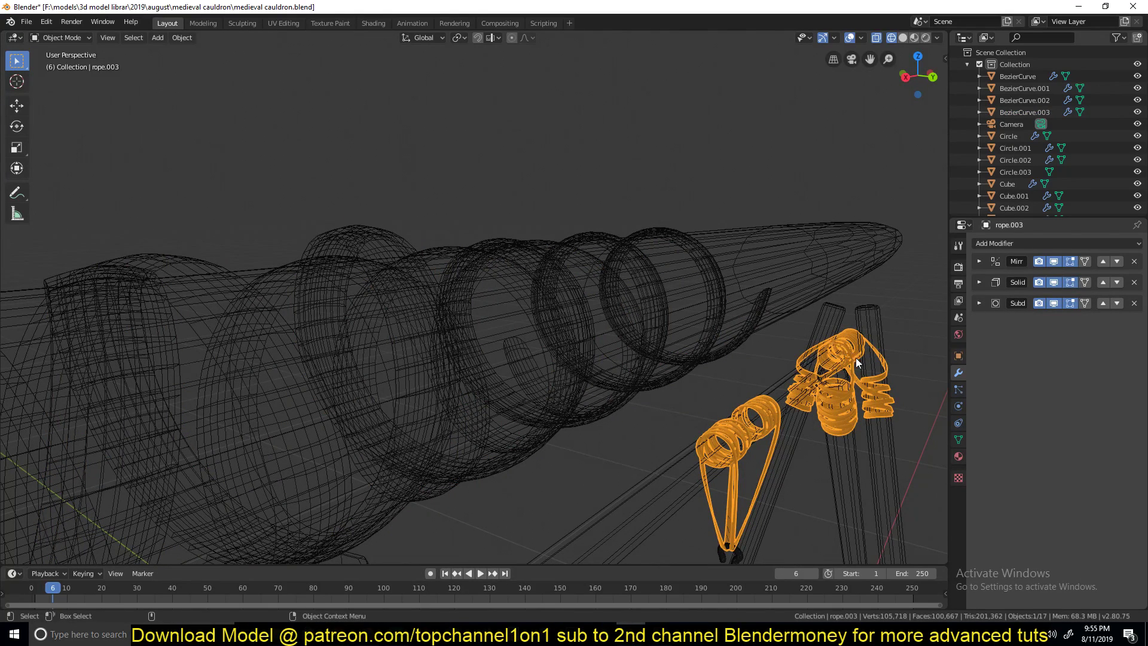
pyautogui.hotkey('alt', 'a')
pyautogui.hotkey('shift', 'z')
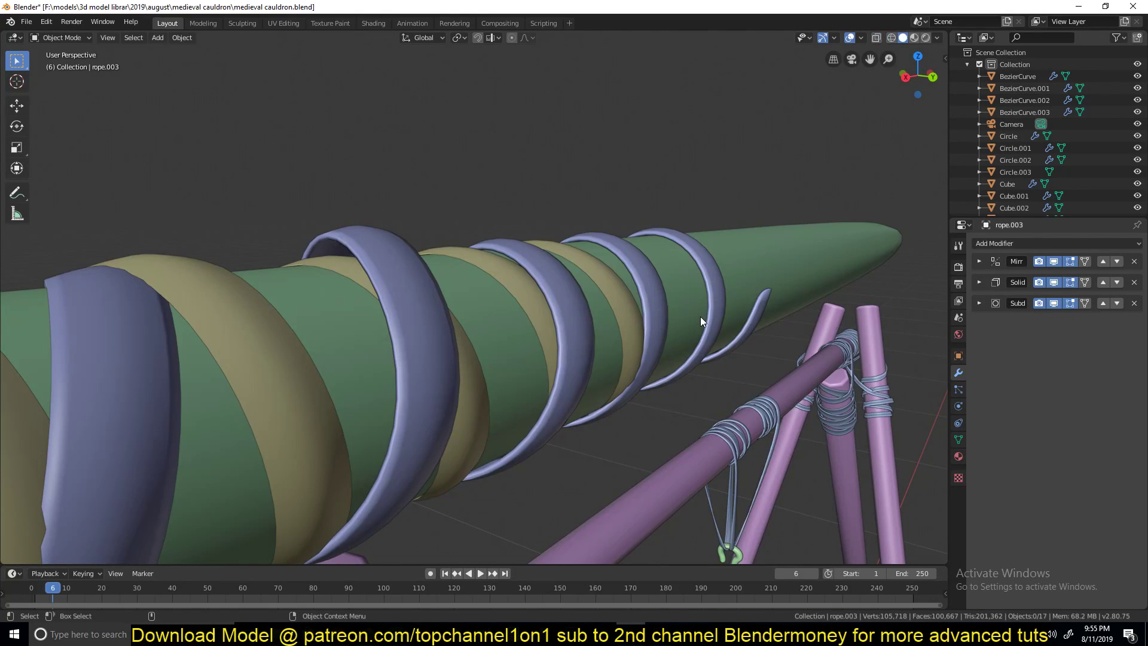
# Step: Isolate the mirrored coil by hiding all other objects and enable Only Rim in its Solidify modifier
pyautogui.moveTo(479, 316); pyautogui.dragTo(441, 261, button='middle')
pyautogui.click(514, 240)
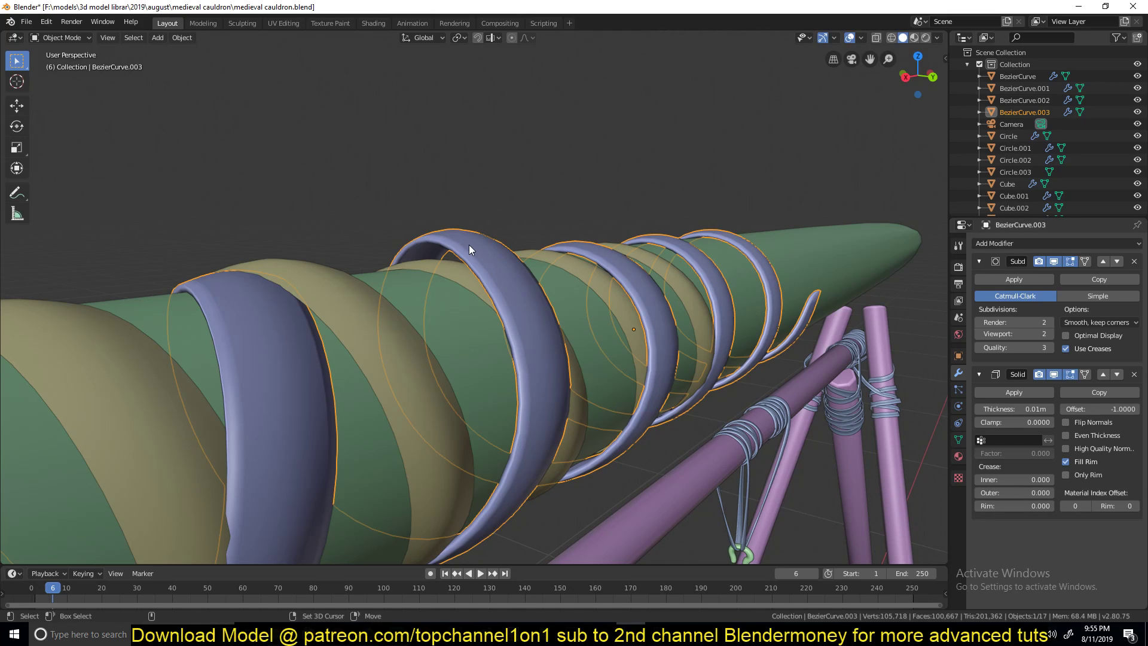
pyautogui.hotkey('shift', 'h')
pyautogui.moveTo(468, 246); pyautogui.dragTo(498, 248, button='middle')
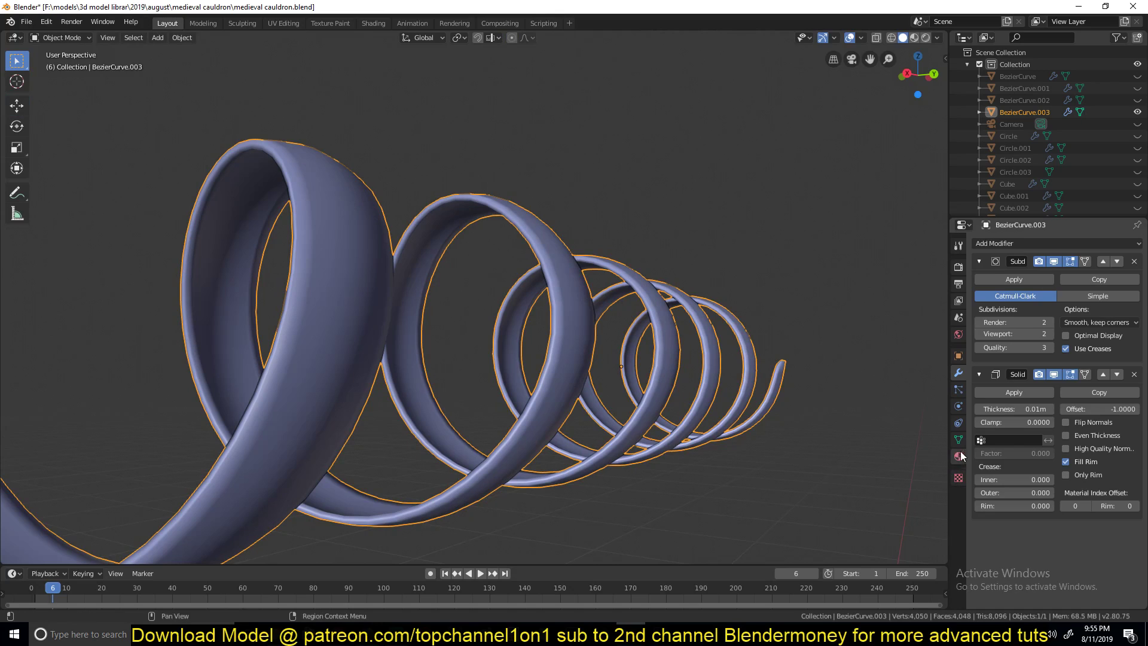
pyautogui.moveTo(485, 177); pyautogui.dragTo(519, 281, button='middle')
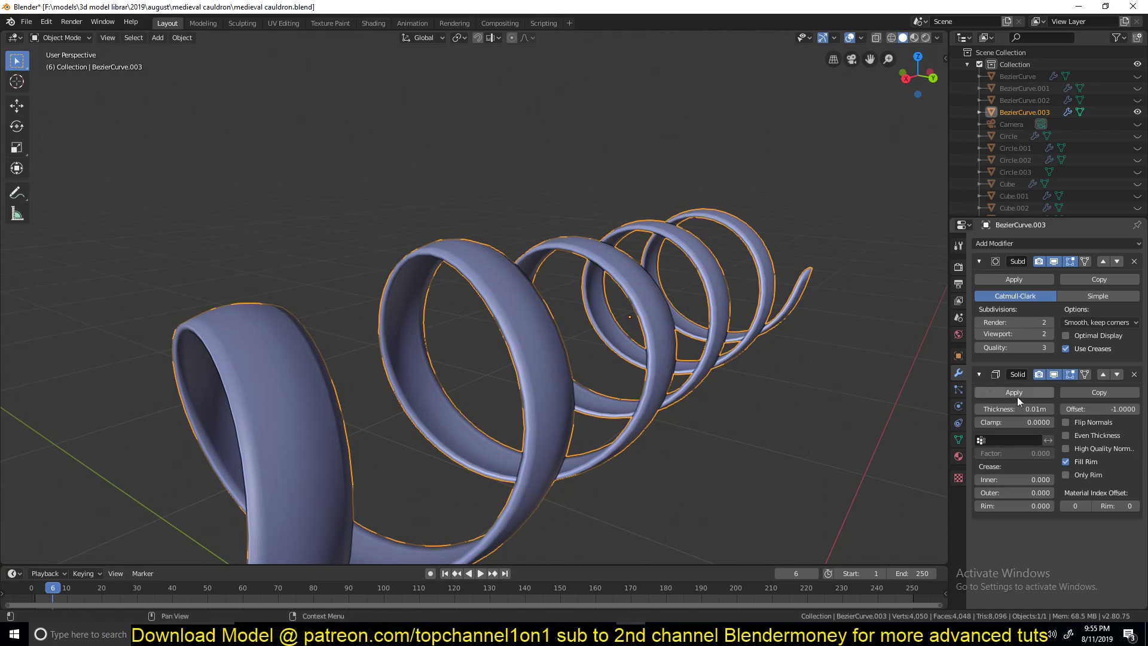
pyautogui.click(1065, 475)
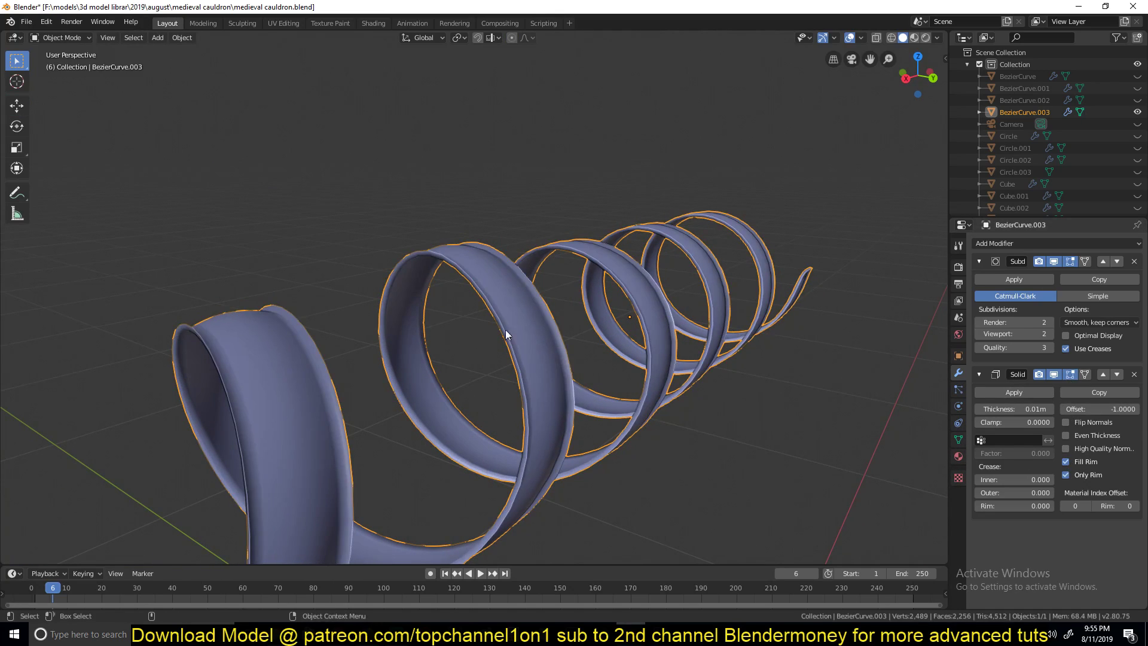
# Step: Enable Flip Normals in the isolated coil's Solidify modifier and inspect the coil's surface from several angles
pyautogui.moveTo(500, 327); pyautogui.dragTo(419, 155, button='middle')
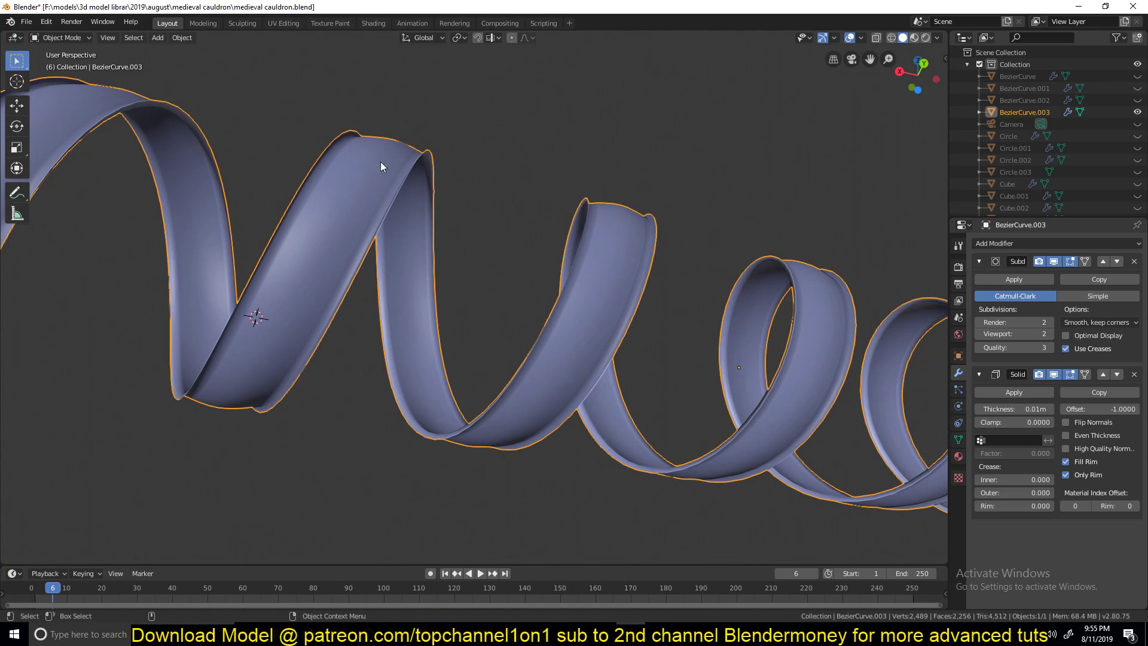
pyautogui.moveTo(349, 154); pyautogui.dragTo(399, 171, button='middle')
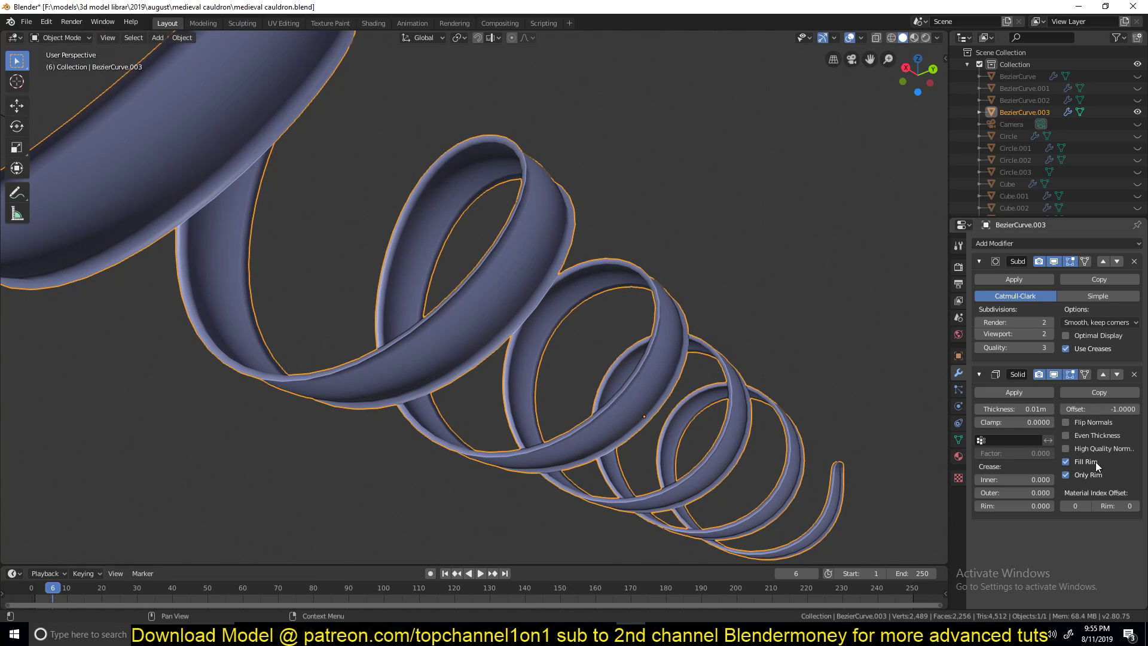
pyautogui.click(1065, 423)
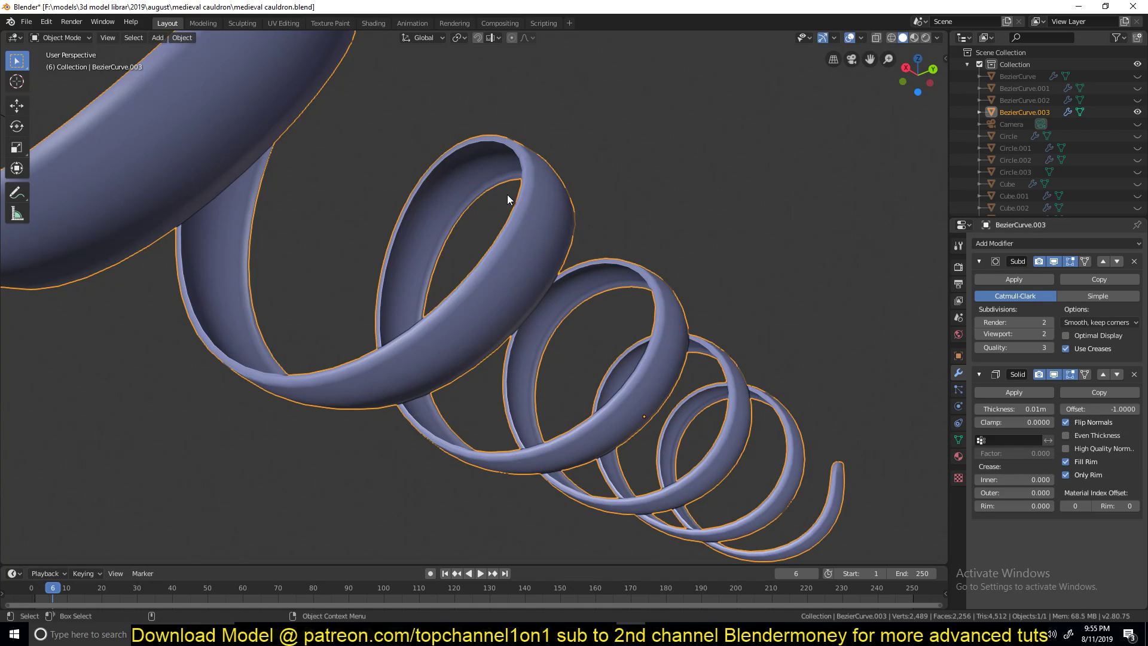
pyautogui.press('Tab')
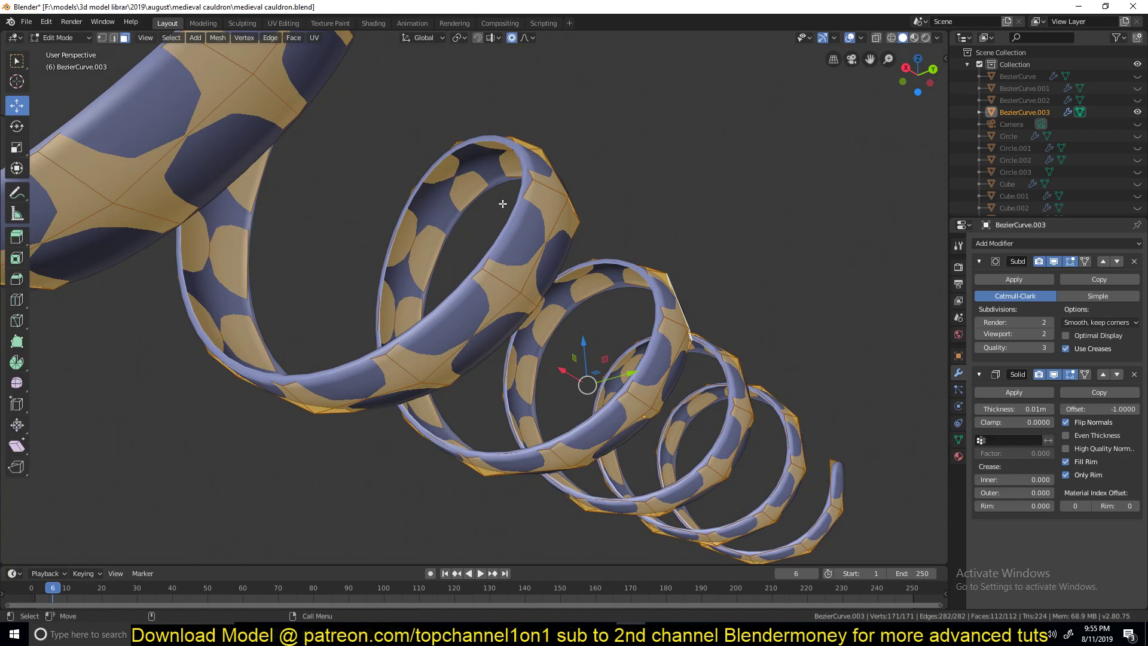
pyautogui.press('Tab')
pyautogui.hotkey('alt', 'a')
pyautogui.moveTo(606, 256); pyautogui.dragTo(431, 269, button='middle')
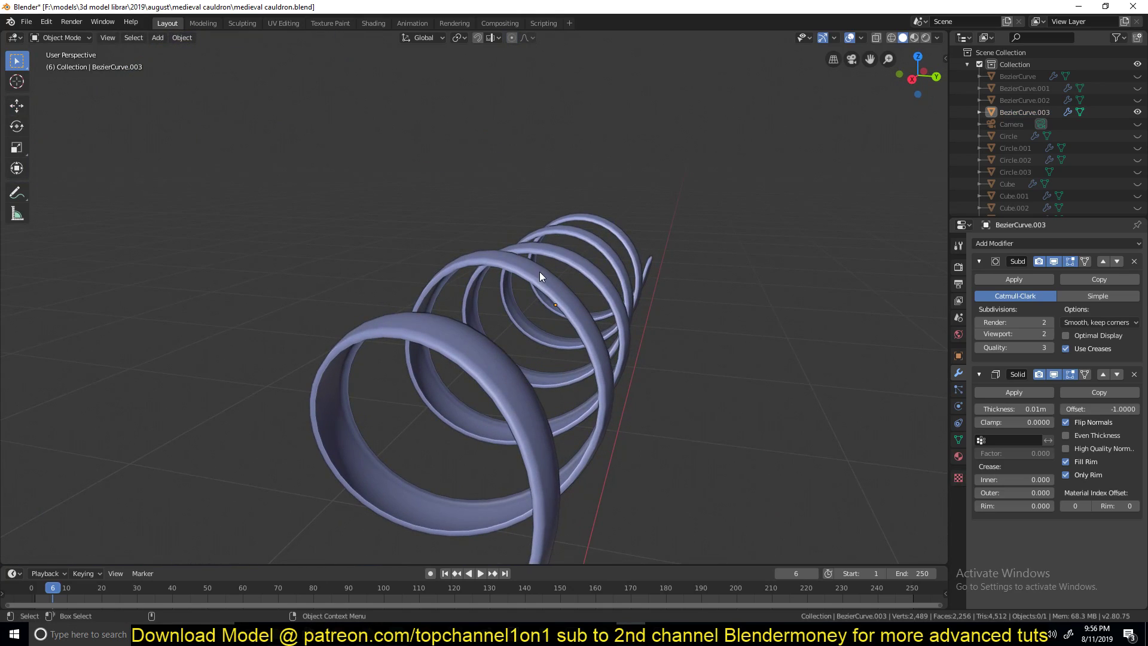
# Step: Unhide all objects and set the mirrored coil's Solidify thickness to 0.017 m
pyautogui.hotkey('alt', 'h')
pyautogui.scroll(5, 532, 289)
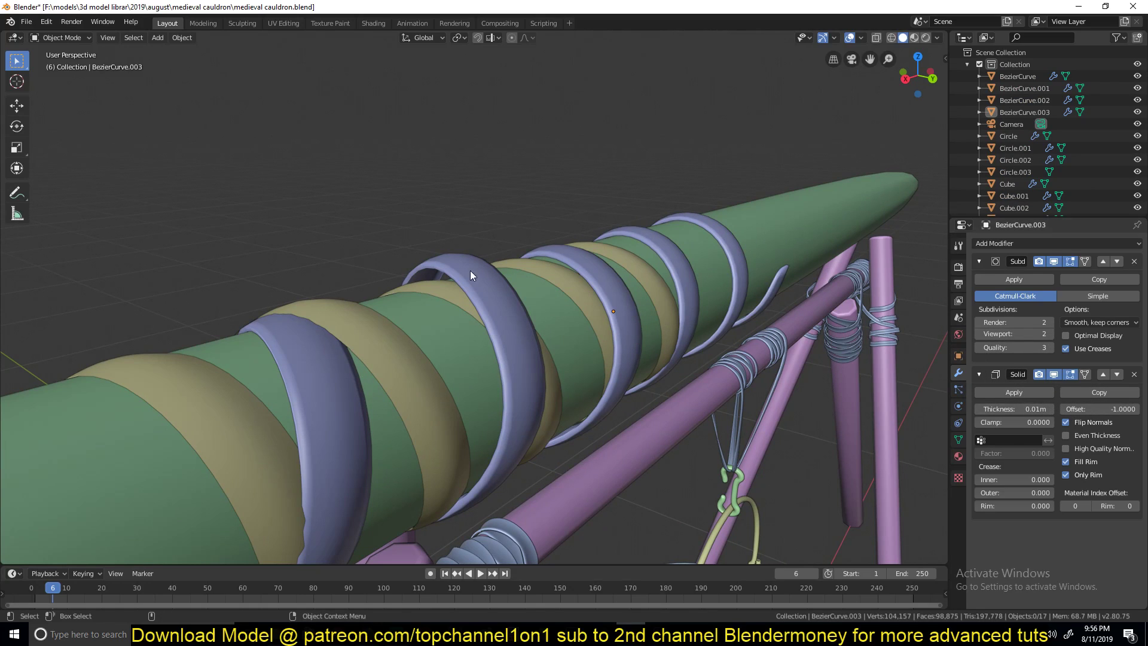
pyautogui.moveTo(1016, 409)
pyautogui.mouseDown()
pyautogui.moveTo(1058, 409)
pyautogui.moveTo(1025, 409)
pyautogui.mouseUp()
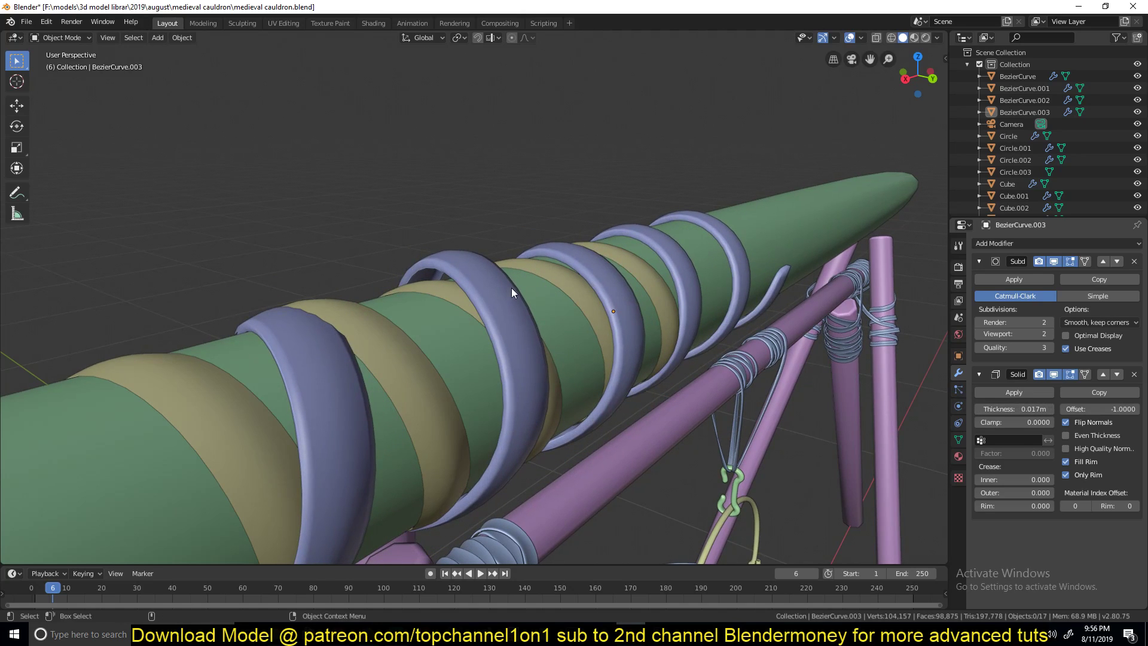
pyautogui.moveTo(508, 288); pyautogui.dragTo(489, 289, button='middle')
# Step: Add a Solidify modifier to the tan coil and check how it crosses the mirrored coil
pyautogui.click(458, 302)
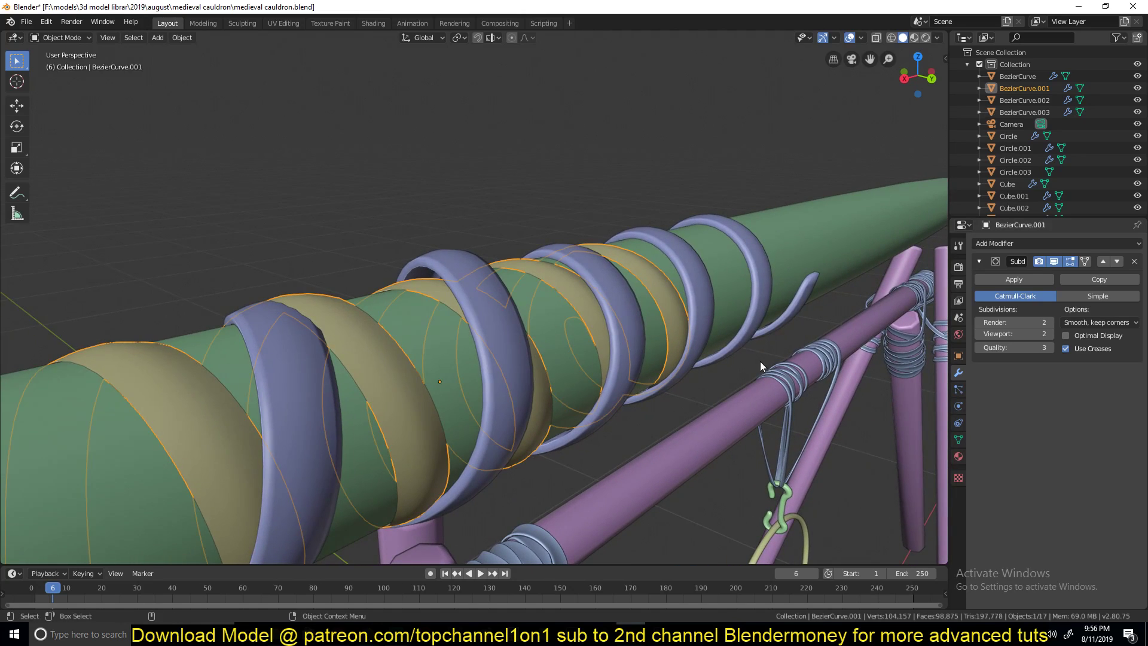
pyautogui.click(1058, 243)
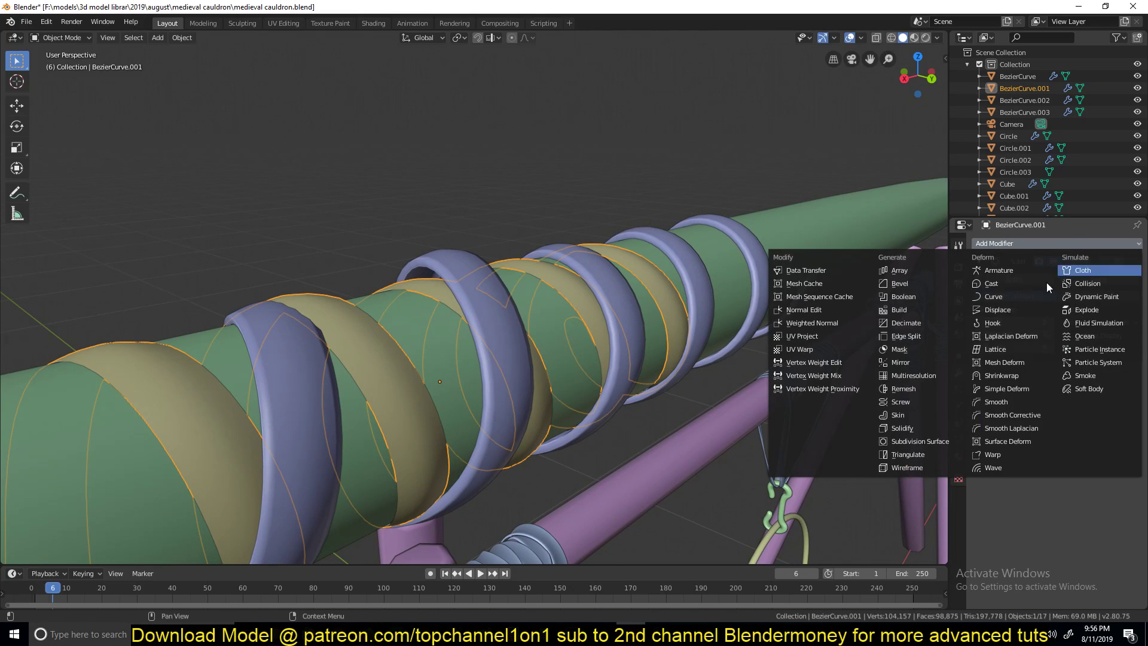
pyautogui.click(928, 427)
pyautogui.moveTo(598, 293); pyautogui.dragTo(361, 349, button='middle')
pyautogui.press('KP_7')
pyautogui.press('Tab')
pyautogui.click(562, 248)
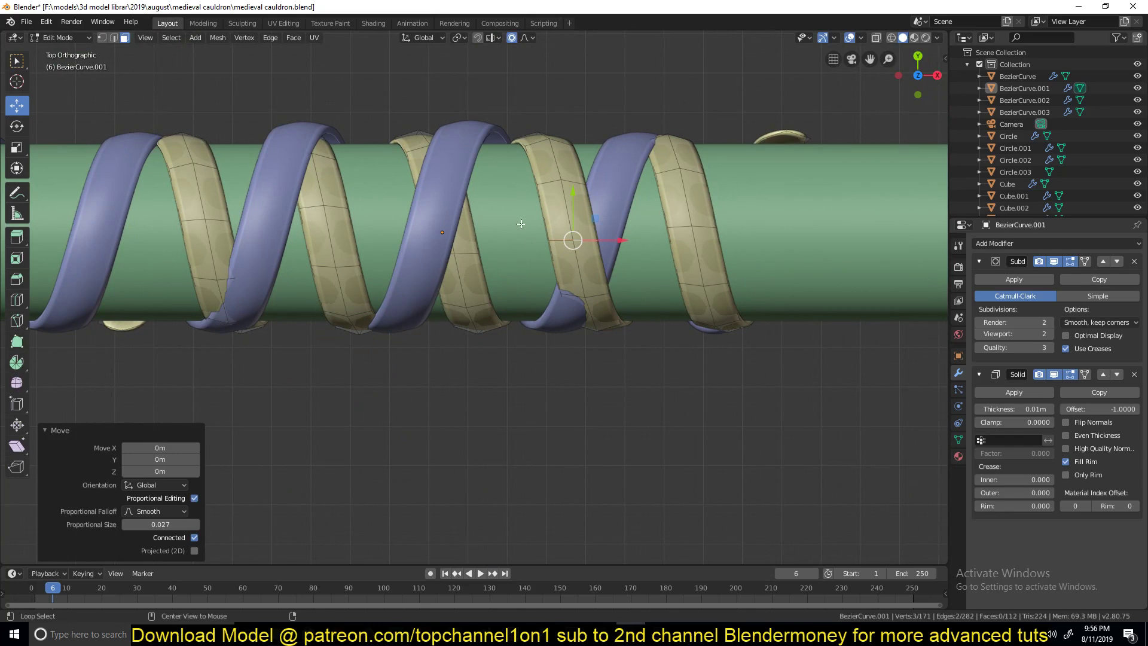
pyautogui.press('l')
pyautogui.press('Tab')
pyautogui.moveTo(614, 301); pyautogui.dragTo(520, 214, button='middle')
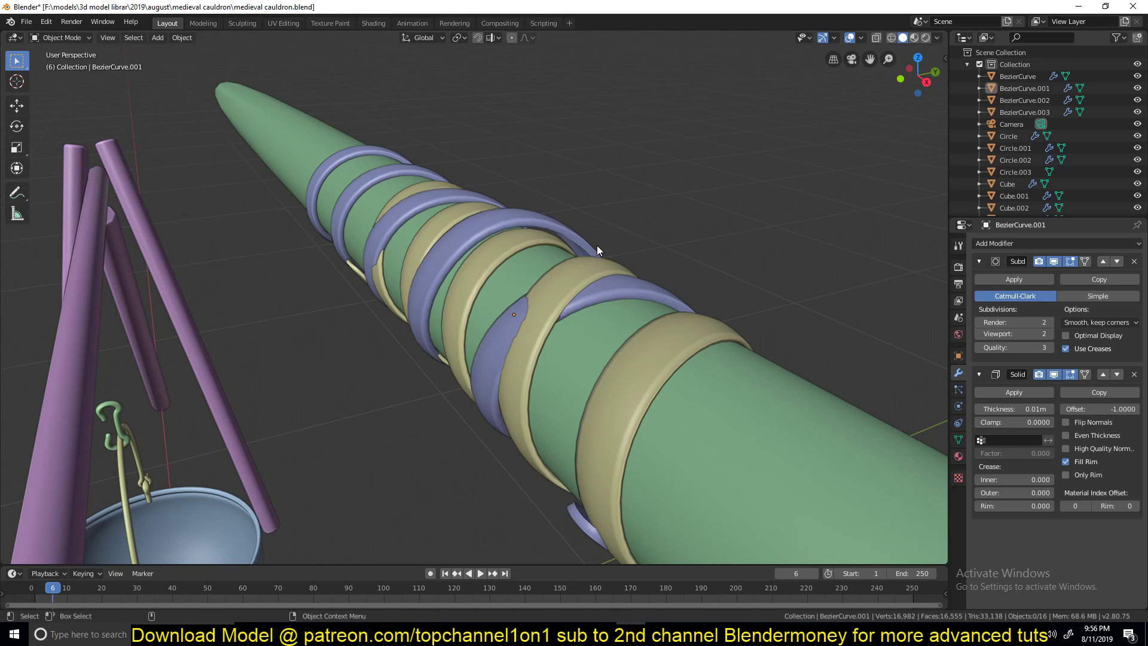
pyautogui.moveTo(615, 214); pyautogui.dragTo(581, 324, button='middle')
# Step: Select the tan coil's cross-wise edge loop beside the mirrored coil's crossing and adjust it with Shrink/Fatten
pyautogui.click(496, 346)
pyautogui.scroll(4, 581, 325)
pyautogui.press('Tab')
pyautogui.press('Tab')
pyautogui.click(648, 283)
pyautogui.press('Tab')
pyautogui.click(113, 37)
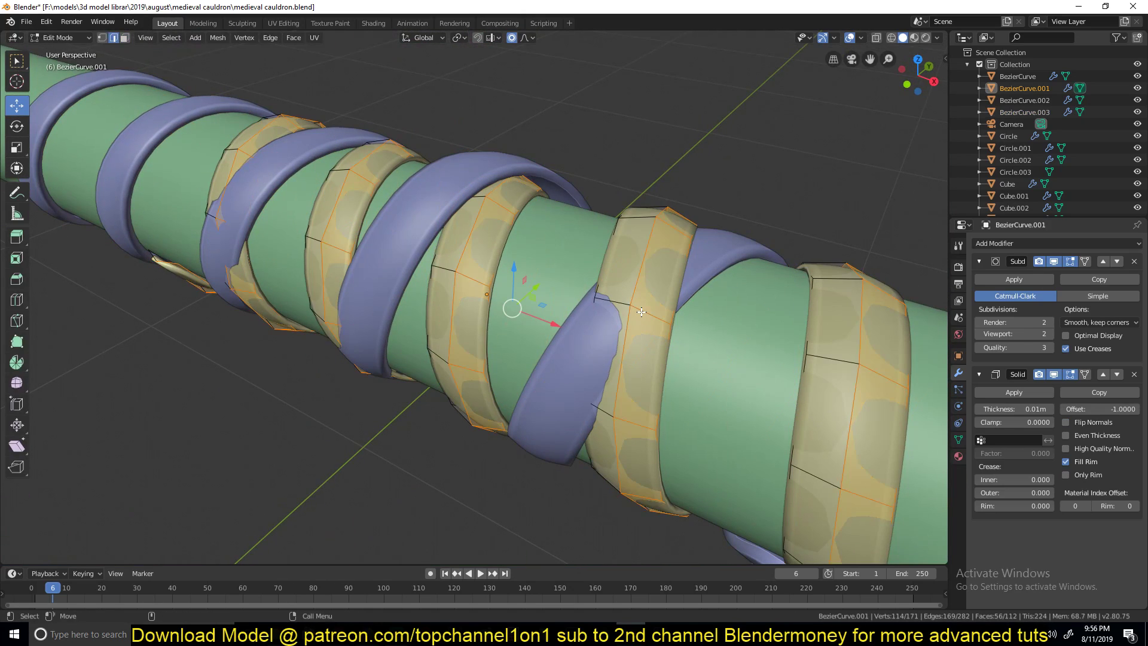
pyautogui.keyDown('alt'); pyautogui.click(642, 309); pyautogui.keyUp('alt')
pyautogui.moveTo(643, 309); pyautogui.dragTo(563, 247, button='middle')
pyautogui.hotkey('alt', 's')
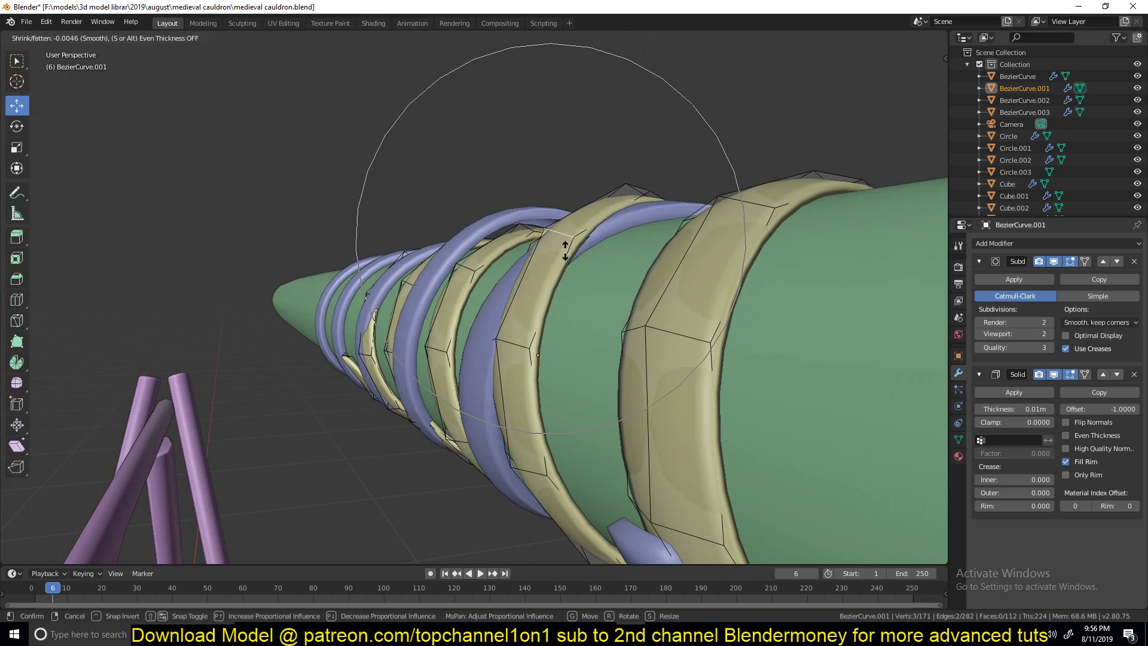
pyautogui.click(500, 171)
pyautogui.press('Tab')
pyautogui.moveTo(499, 167); pyautogui.dragTo(454, 249, button='middle')
pyautogui.scroll(-5, 636, 262)
# Step: Adjust another cross-wise edge loop on the same tan coil wrap with Shrink/Fatten
pyautogui.click(603, 276)
pyautogui.scroll(4, 601, 278)
pyautogui.press('Tab')
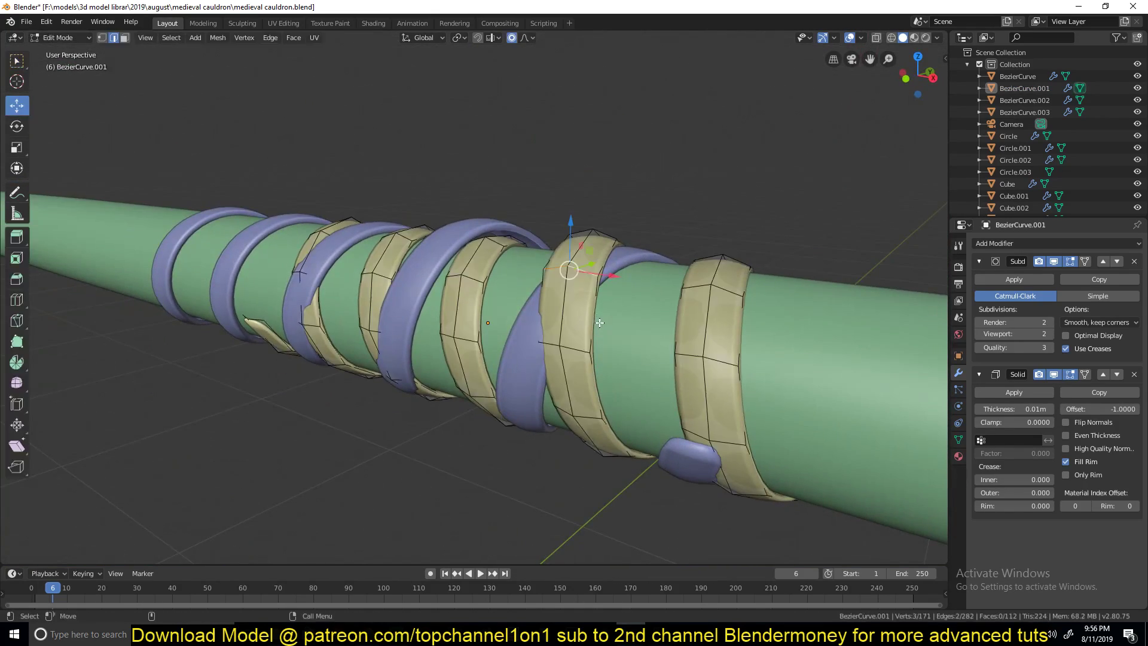
pyautogui.hotkey('alt', 's')
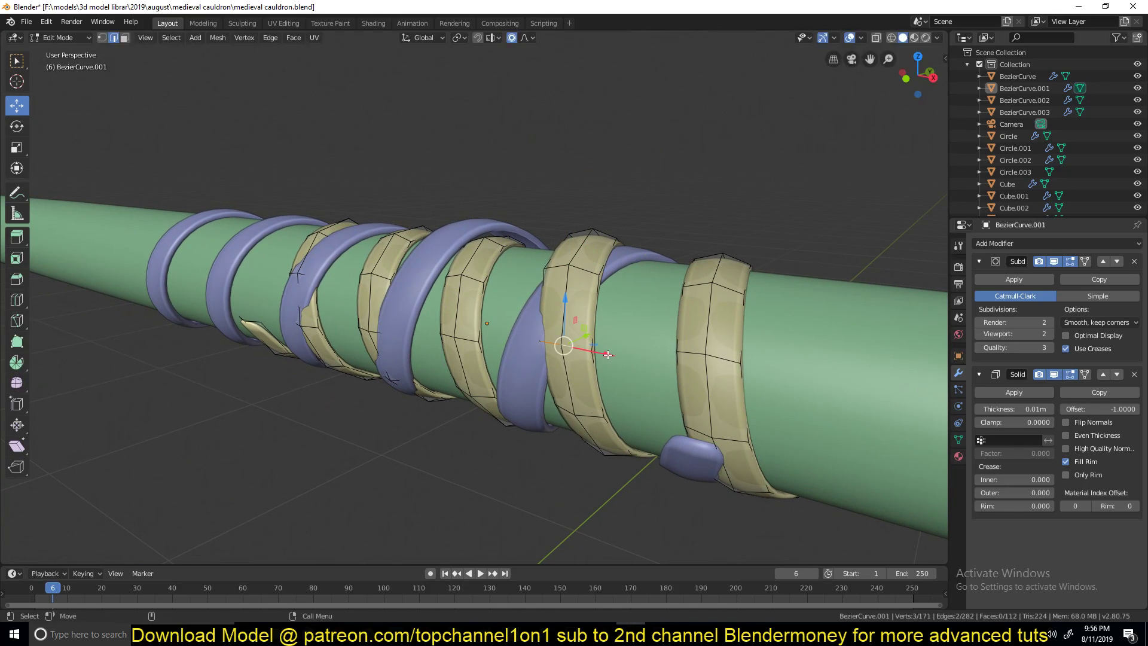
pyautogui.click(627, 314)
pyautogui.press('Tab')
pyautogui.scroll(-4, 520, 329)
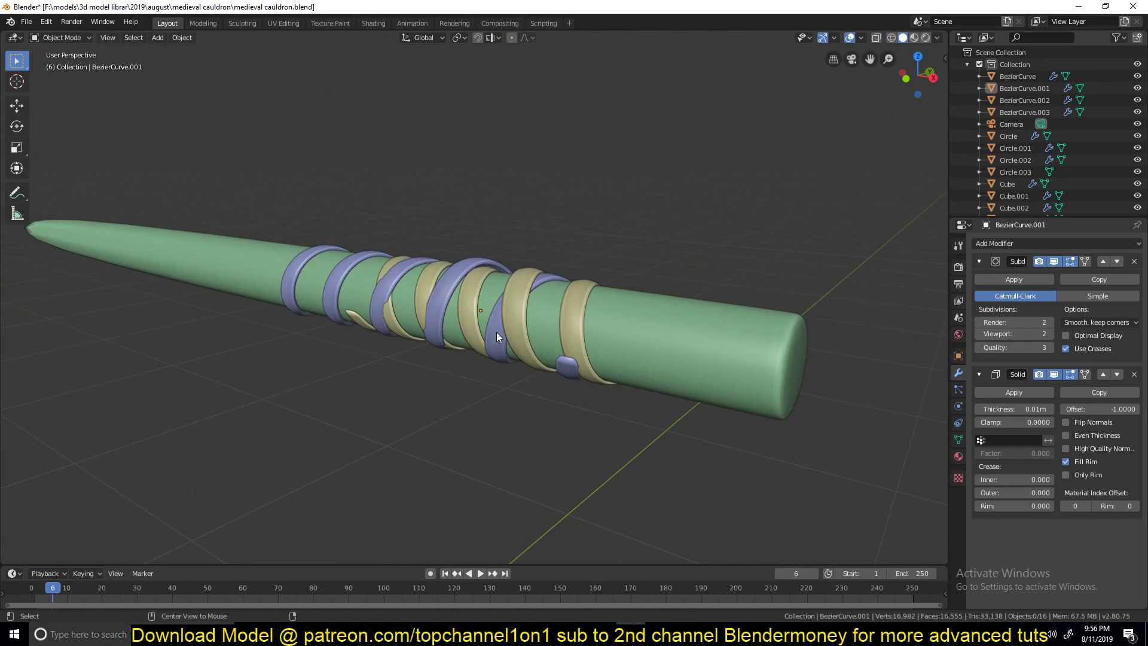
# Step: Nudge a loop of the mirrored blue coil slightly along its vertical axis near the crossing with the tan coil
pyautogui.moveTo(496, 332); pyautogui.dragTo(496, 227, button='middle')
pyautogui.scroll(3, 635, 366)
pyautogui.click(483, 246)
pyautogui.press('Tab')
pyautogui.press('3')
pyautogui.keyDown('alt'); pyautogui.click(496, 226); pyautogui.keyUp('alt')
pyautogui.moveTo(496, 179); pyautogui.dragTo(496, 185)
pyautogui.press('Tab')
pyautogui.moveTo(616, 240); pyautogui.dragTo(521, 278, button='middle')
pyautogui.hotkey('alt', 'a')
pyautogui.scroll(-4, 522, 281)
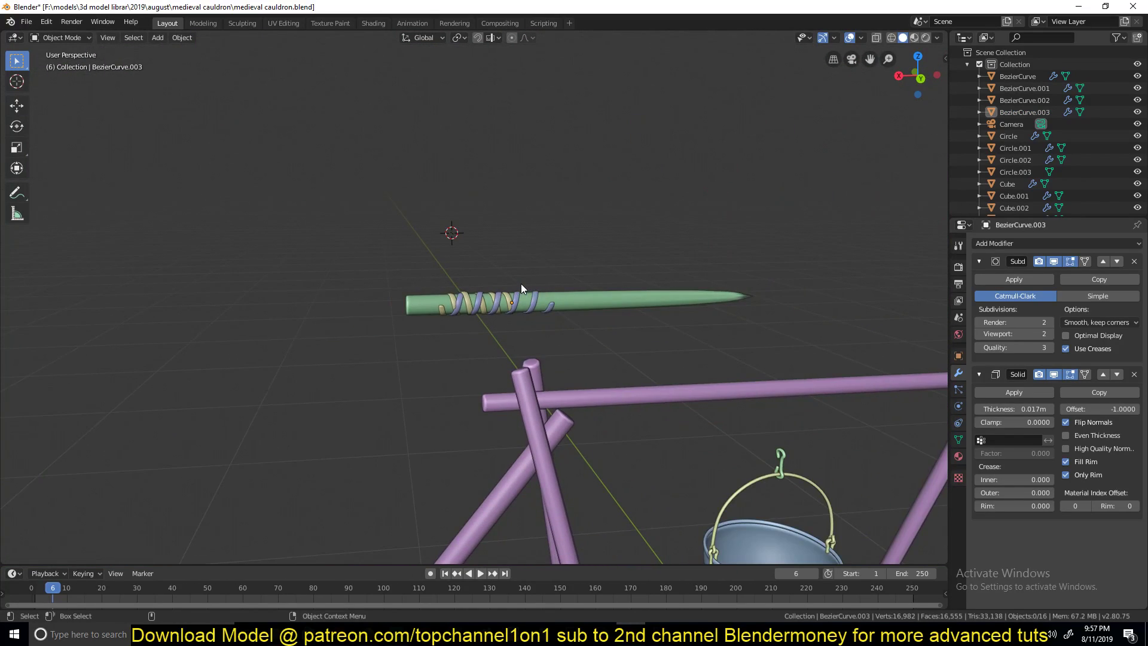
# Step: Duplicate the mirrored coil in top view with an X offset of -0.0234 m and scale the copy to 0.968
pyautogui.scroll(4, 521, 283)
pyautogui.scroll(3, 521, 284)
pyautogui.click(508, 289)
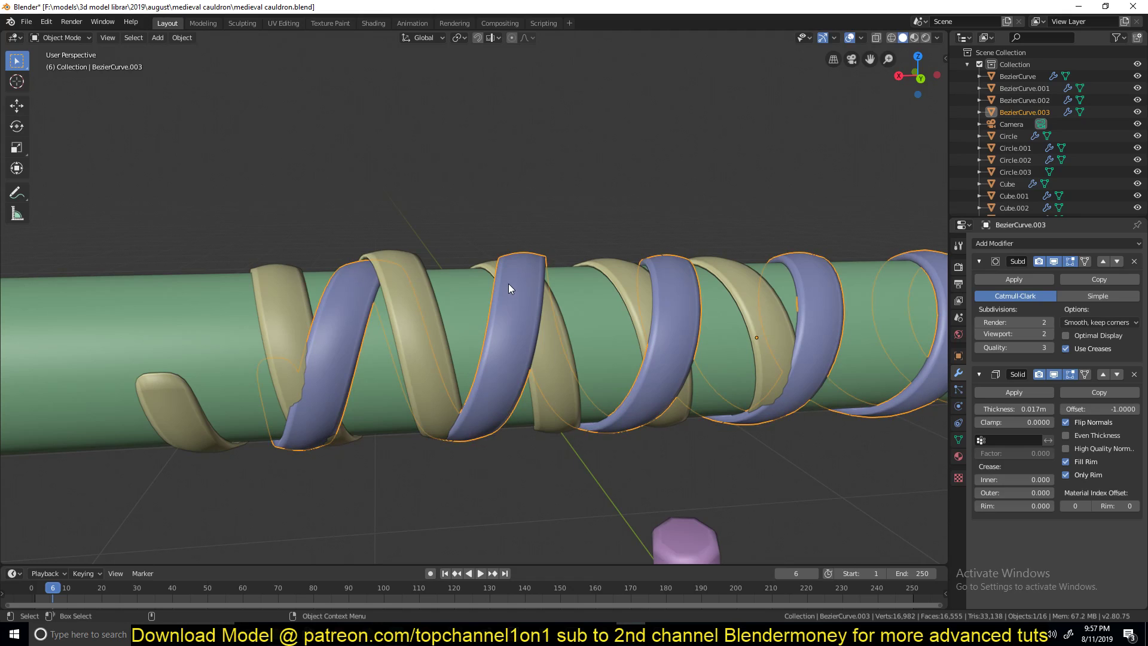
pyautogui.press('KP_7')
pyautogui.scroll(-2, 508, 292)
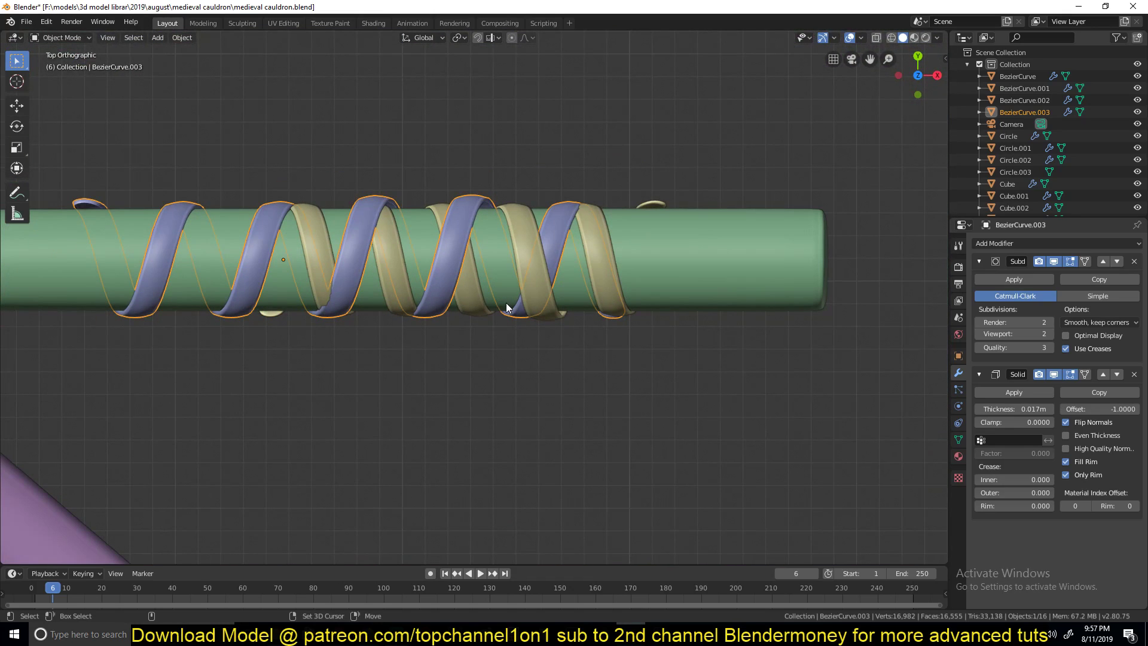
pyautogui.hotkey('shift', 'd')
pyautogui.press('x')
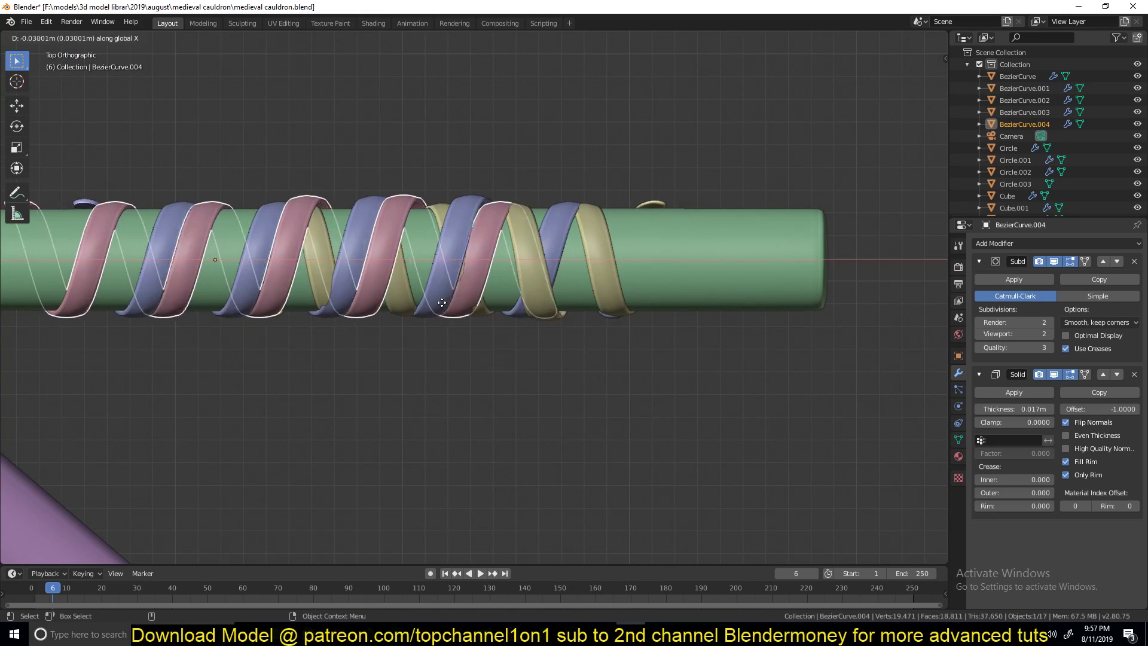
pyautogui.click(445, 302)
pyautogui.press('s')
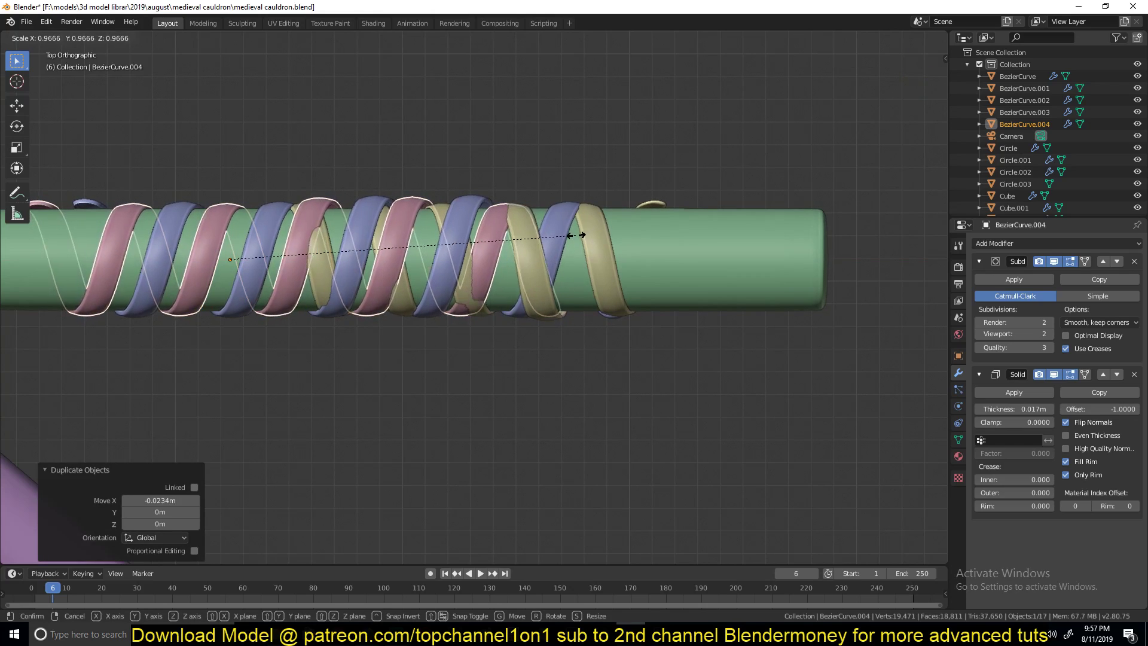
pyautogui.click(576, 237)
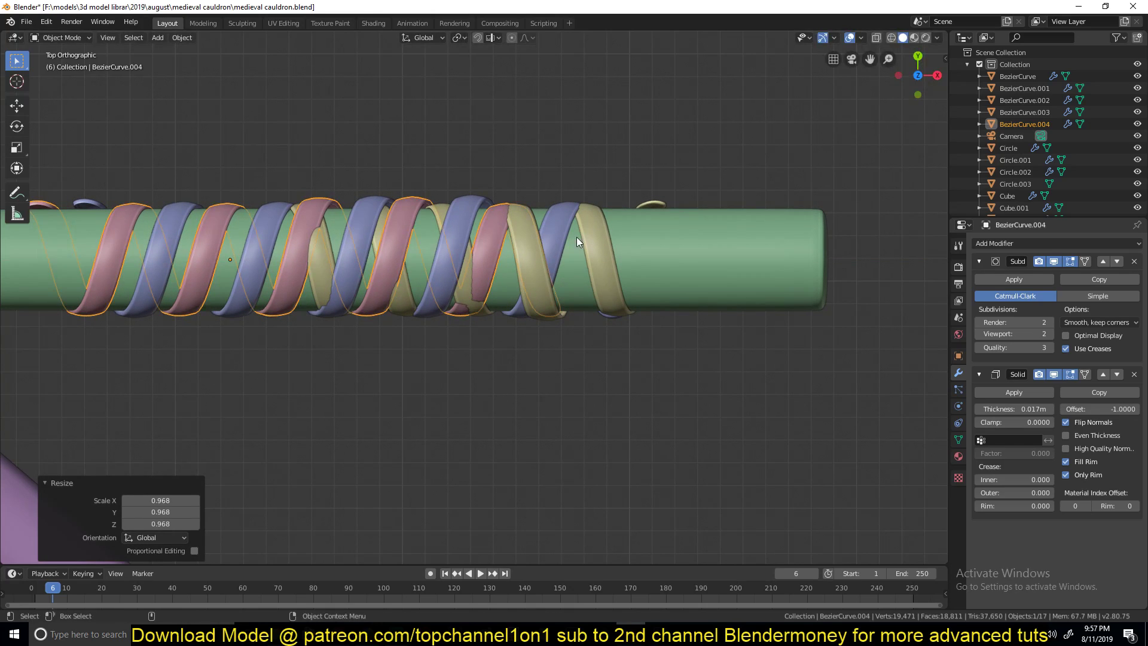
# Step: Mirror the duplicated coil across the global X axis
pyautogui.hotkey('ctrl', 'm')
pyautogui.press('x')
pyautogui.click(576, 237)
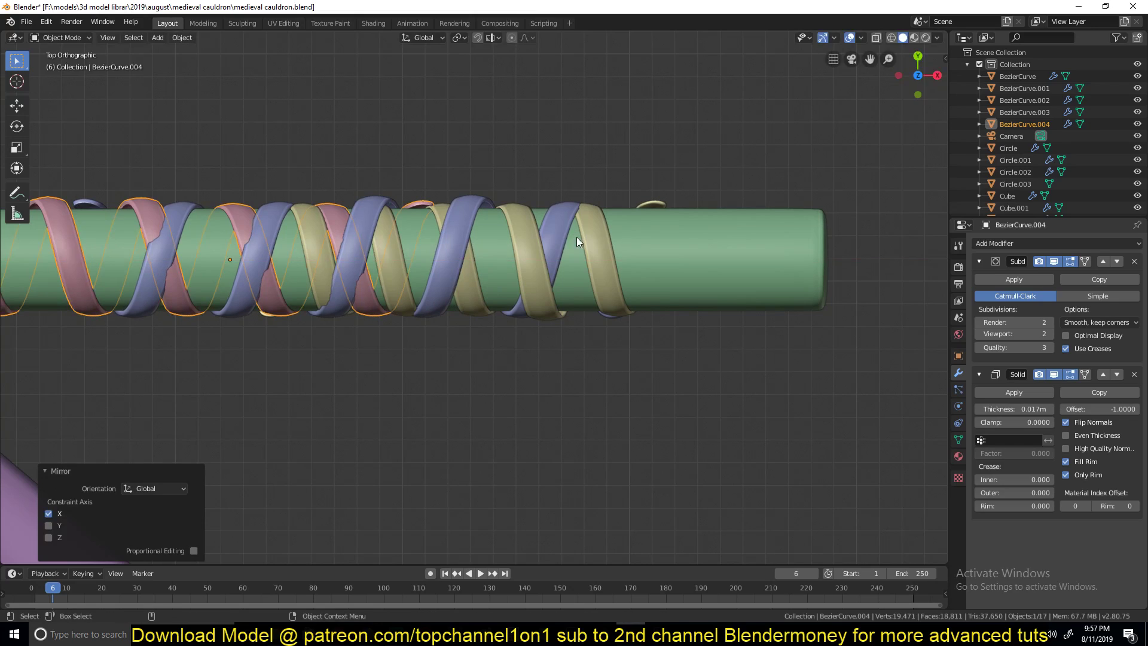
pyautogui.press('g')
pyautogui.press('x')
pyautogui.click(525, 235)
# Step: Pull the new coil's end loop about 0.055 m along X with connected proportional editing at a size of about 0.91
pyautogui.press('Tab')
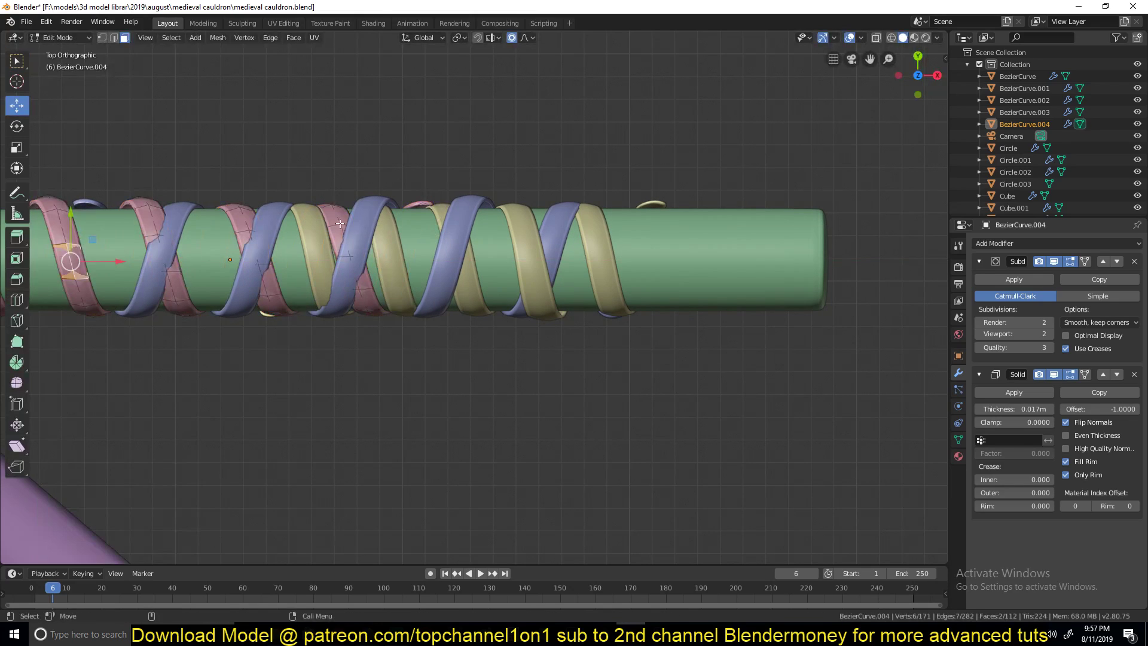
pyautogui.click(429, 201)
pyautogui.keyDown('ctrl'); pyautogui.click(433, 200); pyautogui.keyUp('ctrl')
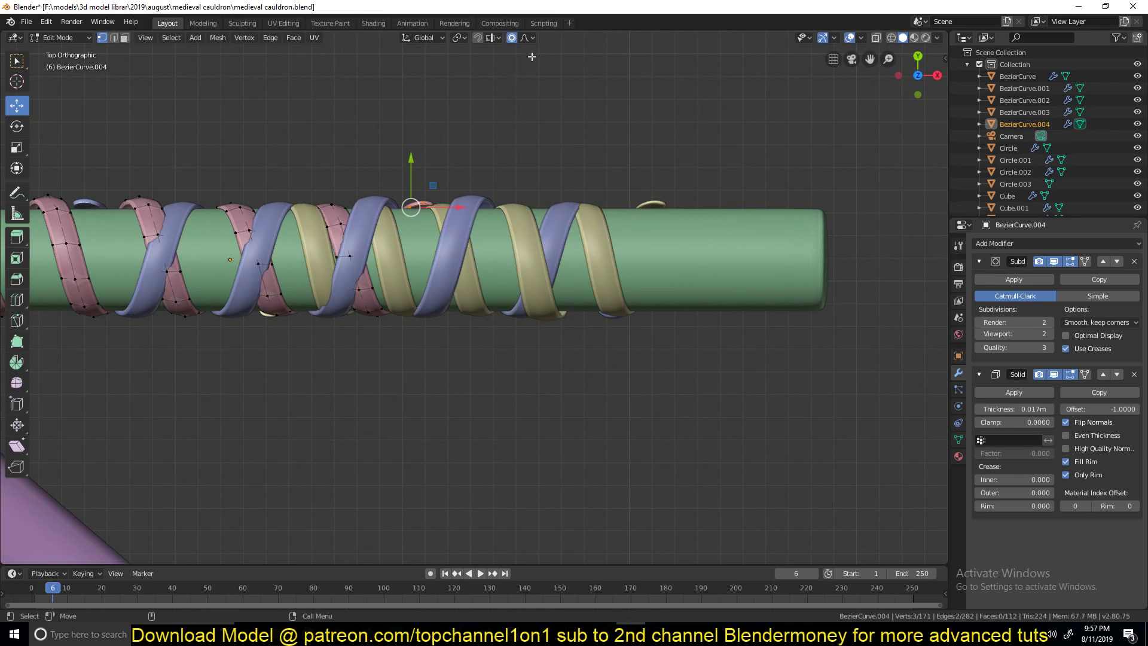
pyautogui.click(532, 38)
pyautogui.press('g')
pyautogui.scroll(-4, 485, 216)
pyautogui.scroll(-20, 485, 216)
pyautogui.scroll(-5, 571, 220)
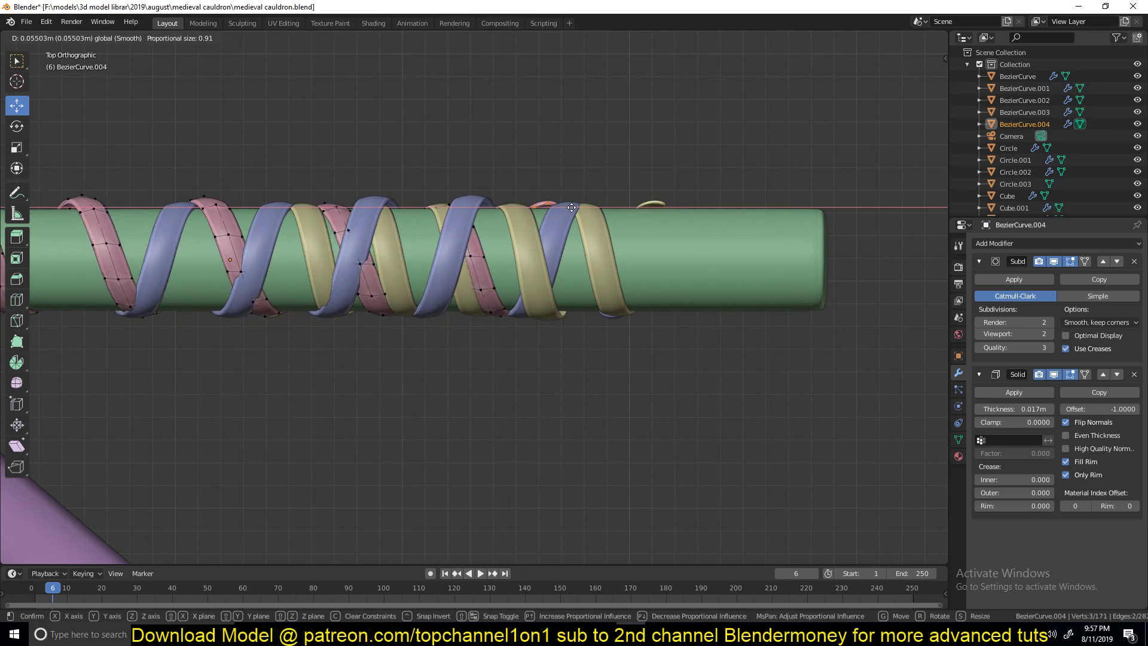
pyautogui.moveTo(571, 207); pyautogui.dragTo(573, 207)
pyautogui.press('Tab')
# Step: Shift the new coil's end loop a little further along the pole, away from the tan coil's wraps
pyautogui.moveTo(601, 224); pyautogui.dragTo(591, 124, button='middle')
pyautogui.scroll(4, 591, 137)
pyautogui.moveTo(589, 201); pyautogui.dragTo(645, 189, button='middle')
pyautogui.press('Tab')
pyautogui.scroll(-2, 644, 209)
pyautogui.moveTo(608, 313); pyautogui.dragTo(645, 308)
# Step: Move a side loop of the new coil outward along Y by -0.000864 m and another -0.000541 m, with proportional size 0.909
pyautogui.moveTo(380, 316); pyautogui.dragTo(418, 328, button='middle')
pyautogui.scroll(2, 418, 328)
pyautogui.press('3')
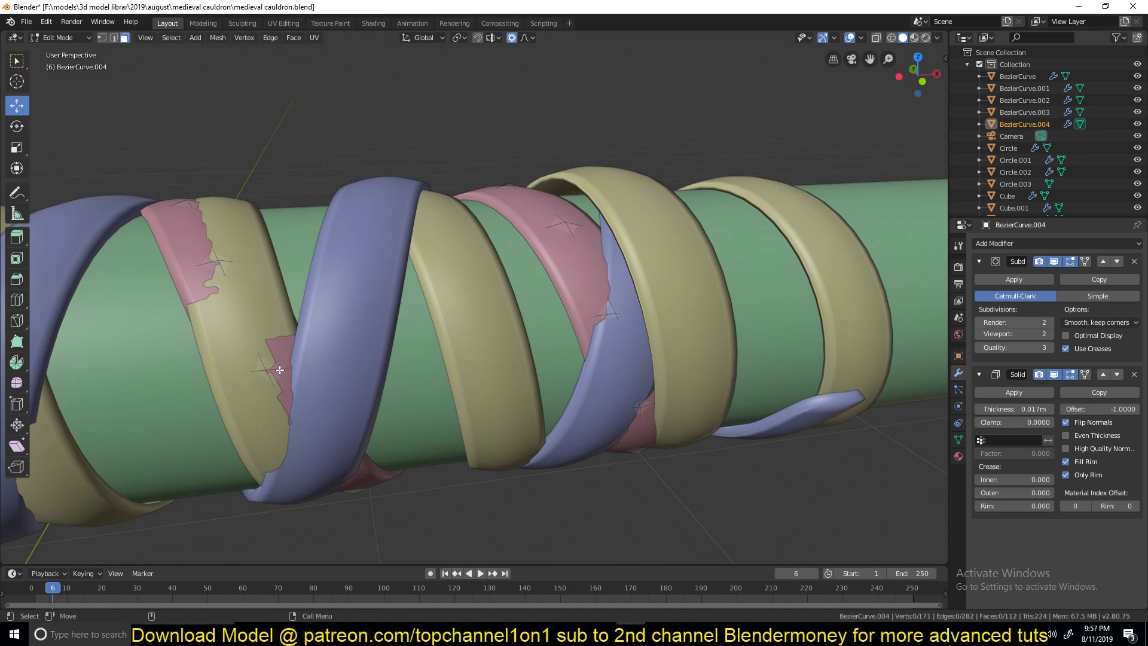
pyautogui.keyDown('alt'); pyautogui.click(278, 371); pyautogui.keyUp('alt')
pyautogui.scroll(-3, 279, 371)
pyautogui.moveTo(278, 371); pyautogui.dragTo(399, 370, button='middle')
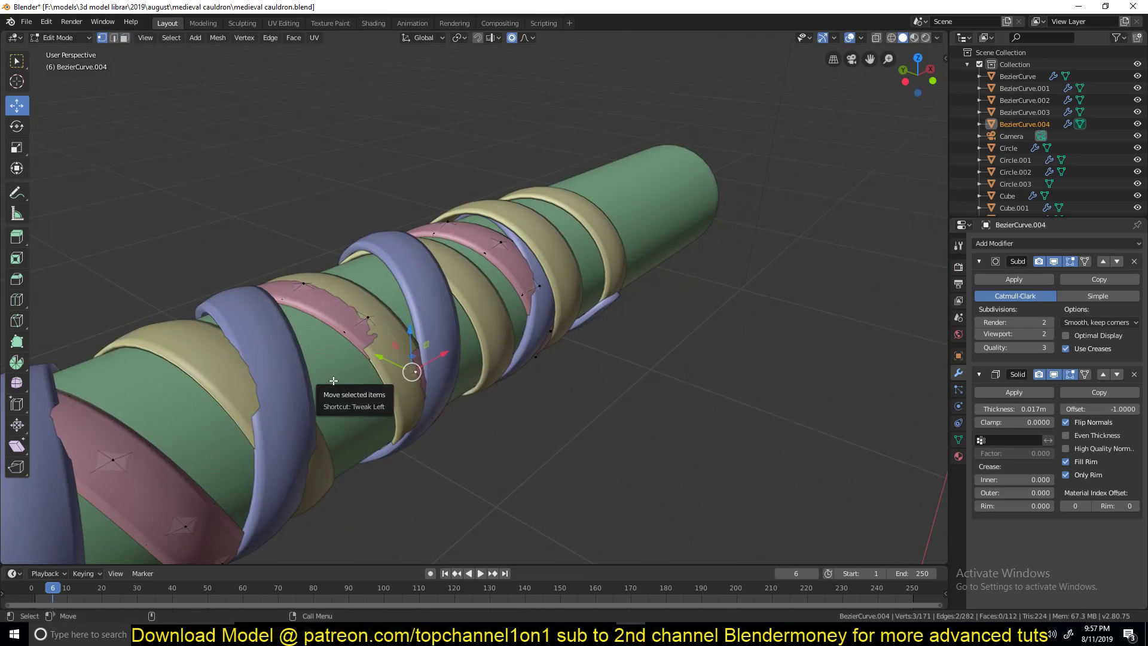
pyautogui.scroll(1, 400, 370)
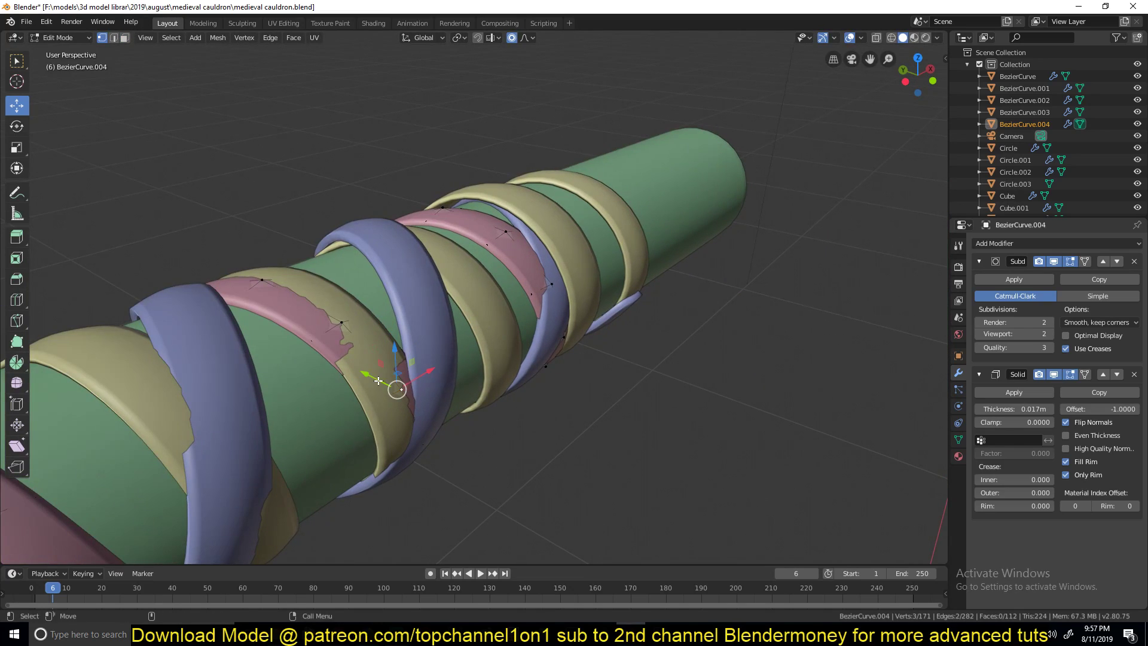
pyautogui.moveTo(378, 381); pyautogui.dragTo(327, 312)
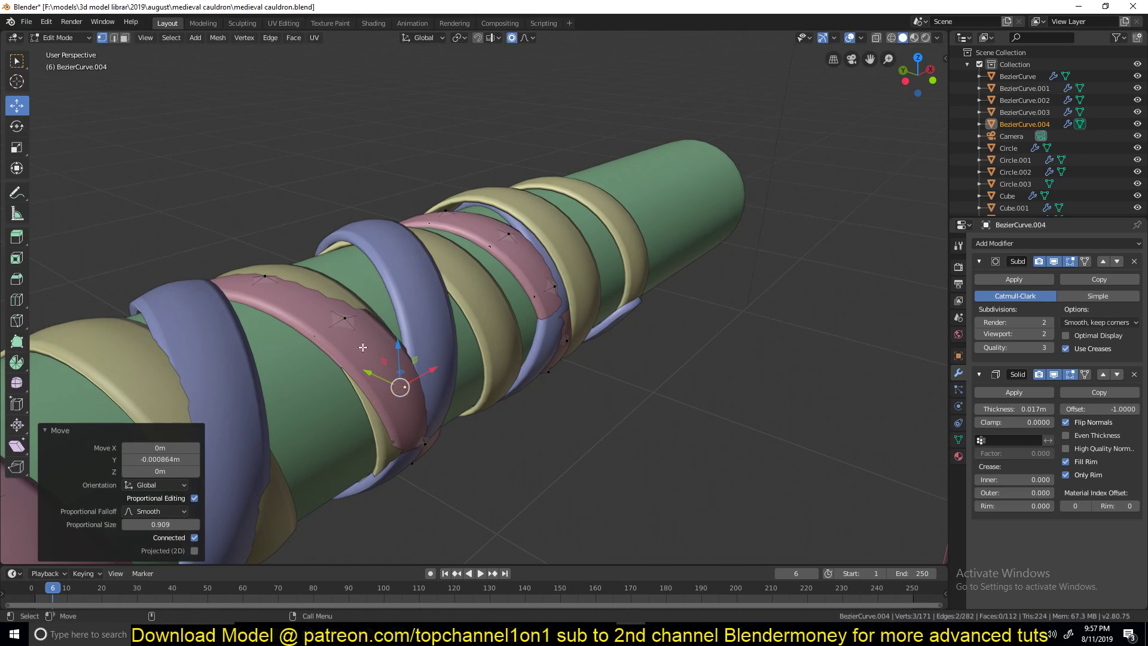
pyautogui.moveTo(376, 383); pyautogui.dragTo(309, 301)
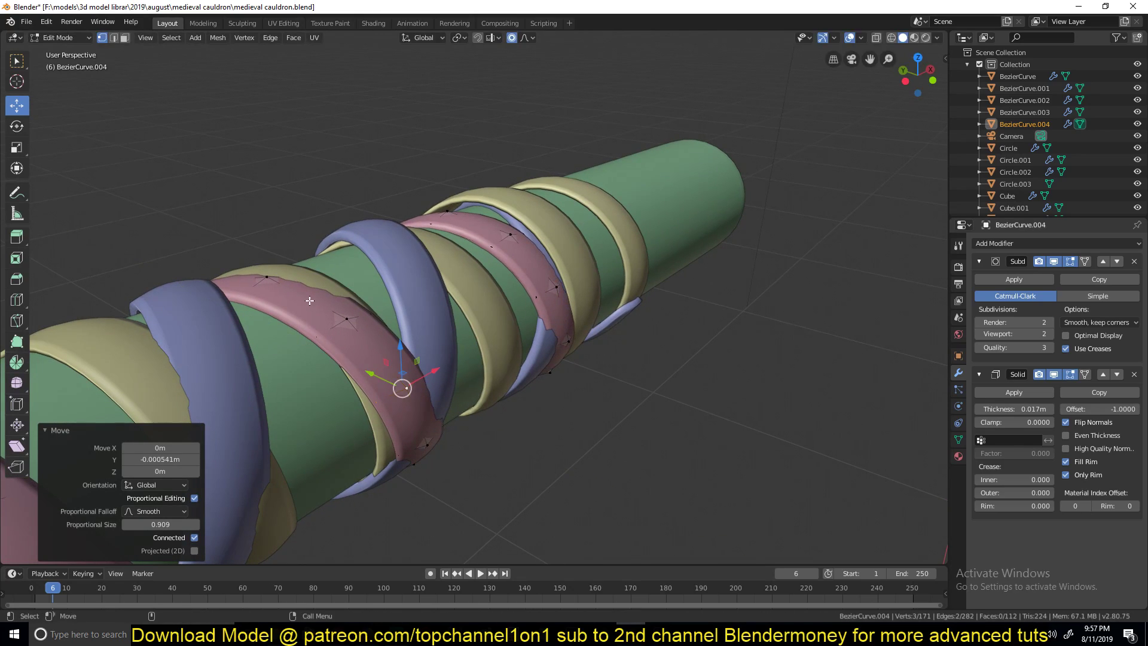
# Step: Try to raise the new coil's top loop about 0.0017 m along Z with proportional size 0.62
pyautogui.keyDown('alt'); pyautogui.click(252, 284); pyautogui.keyUp('alt')
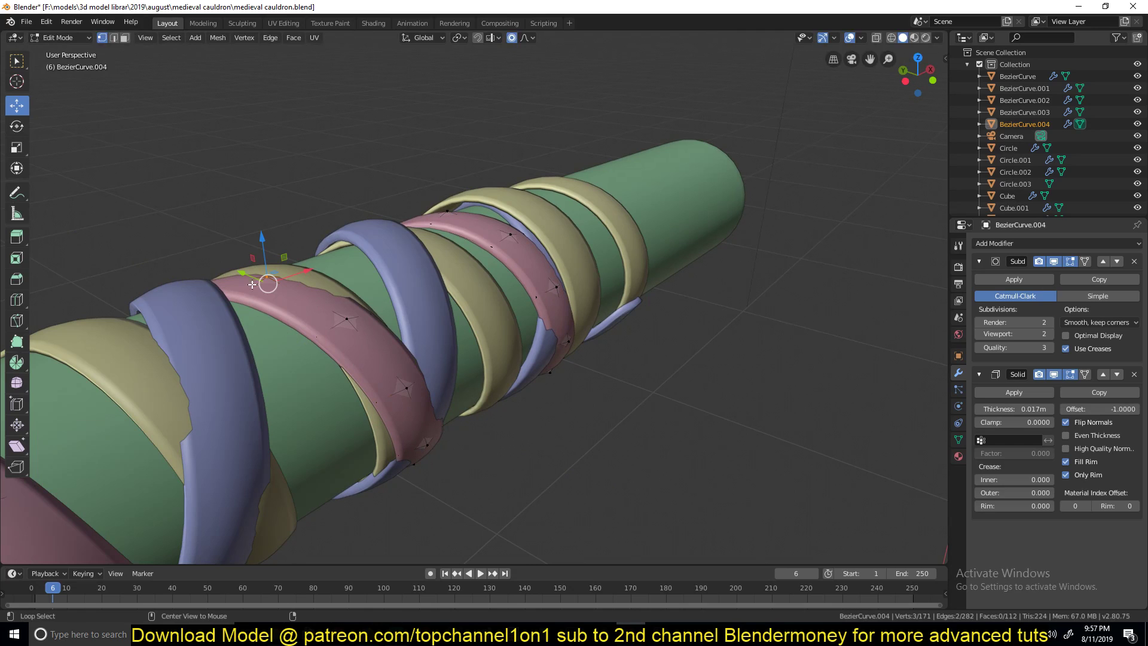
pyautogui.moveTo(264, 245); pyautogui.dragTo(263, 235)
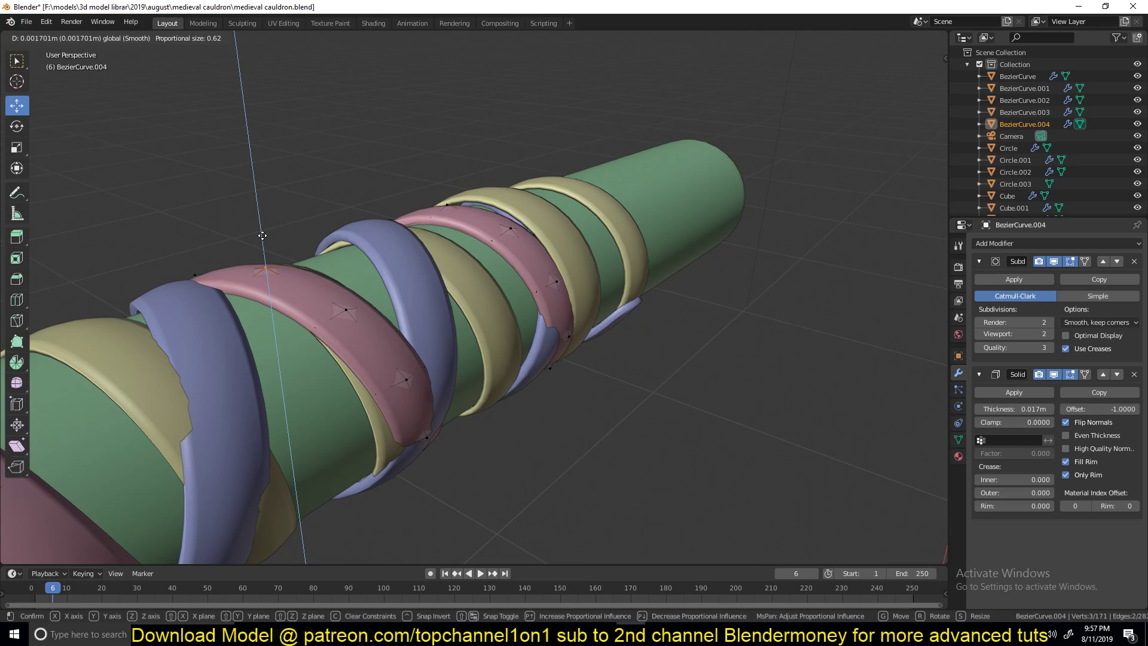
pyautogui.scroll(3, 263, 235)
pyautogui.hotkey('ctrl', 'z')
pyautogui.scroll(2, 266, 239)
pyautogui.scroll(-2, 383, 391)
pyautogui.press('Tab')
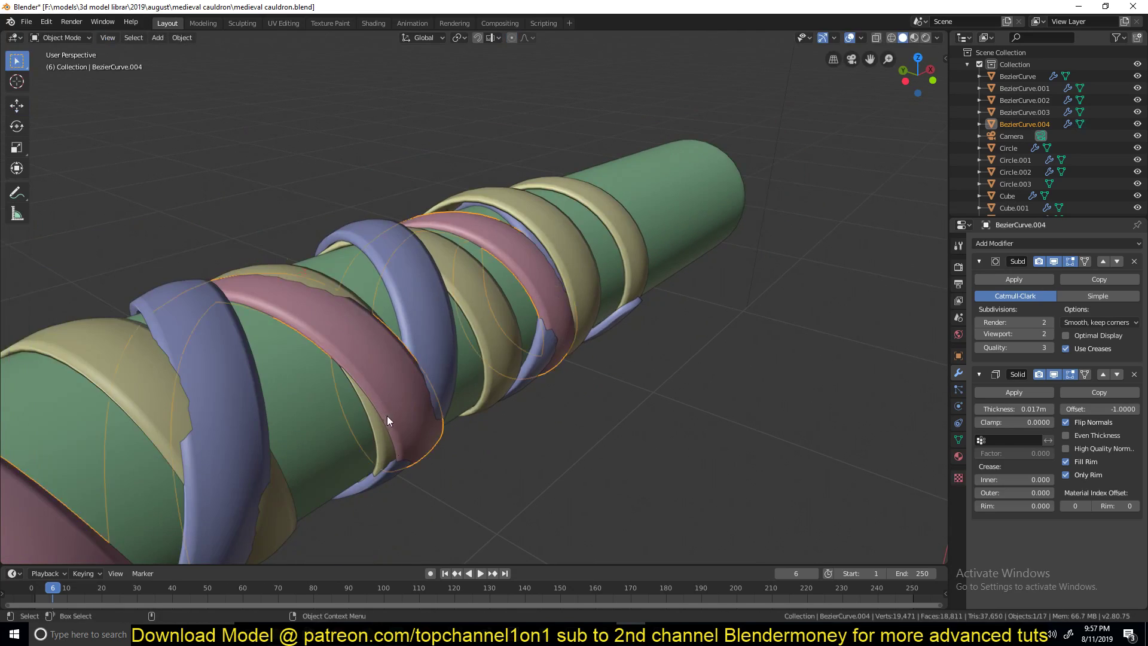
# Step: Move the pink coil's side loop about 0.0018 m in the negative Y direction with a smaller proportional size
pyautogui.moveTo(389, 418); pyautogui.dragTo(434, 410, button='middle')
pyautogui.press('Tab')
pyautogui.press('g')
pyautogui.press('y')
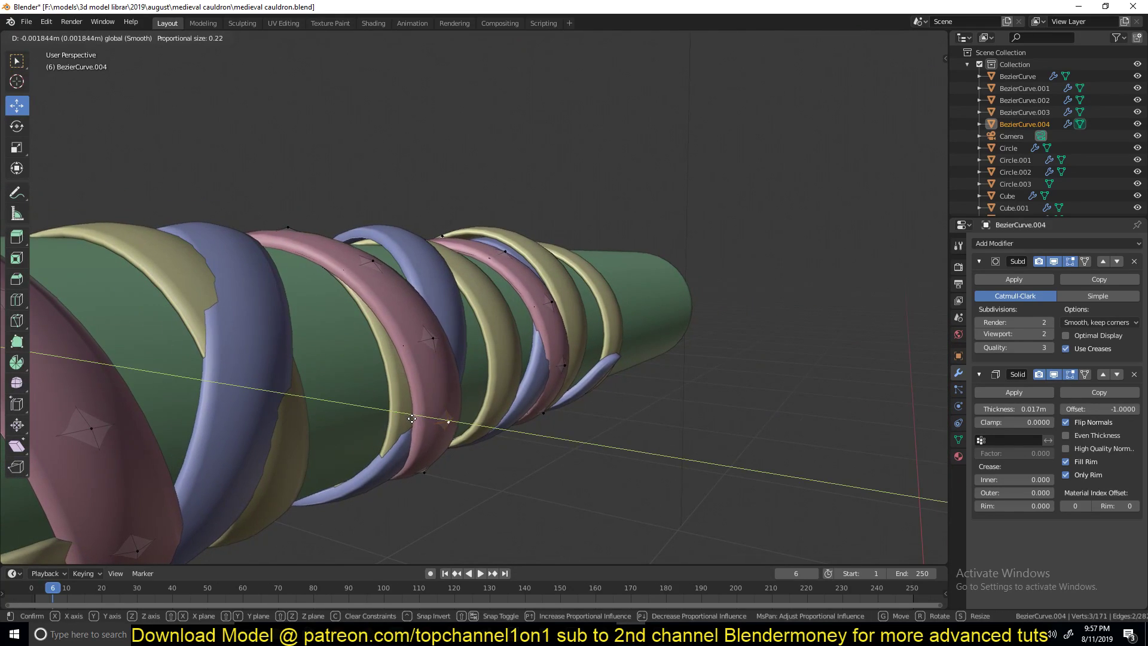
pyautogui.scroll(3, 415, 419)
pyautogui.click(415, 419)
pyautogui.press('Tab')
pyautogui.scroll(-4, 414, 366)
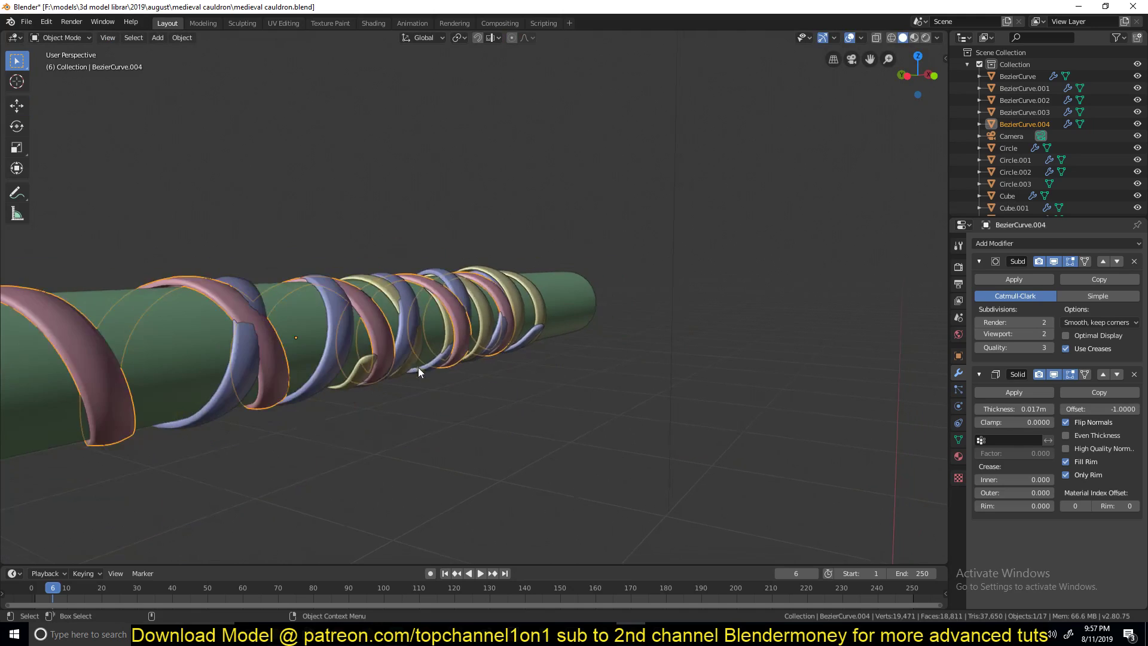
# Step: In right-side wireframe view, fatten the whole pink coil by 0.0254 m with Shrink/Fatten at a proportional size of 0.092
pyautogui.moveTo(318, 356); pyautogui.dragTo(102, 273, button='middle')
pyautogui.press('KP_3')
pyautogui.scroll(6, 214, 294)
pyautogui.hotkey('shift', 'z')
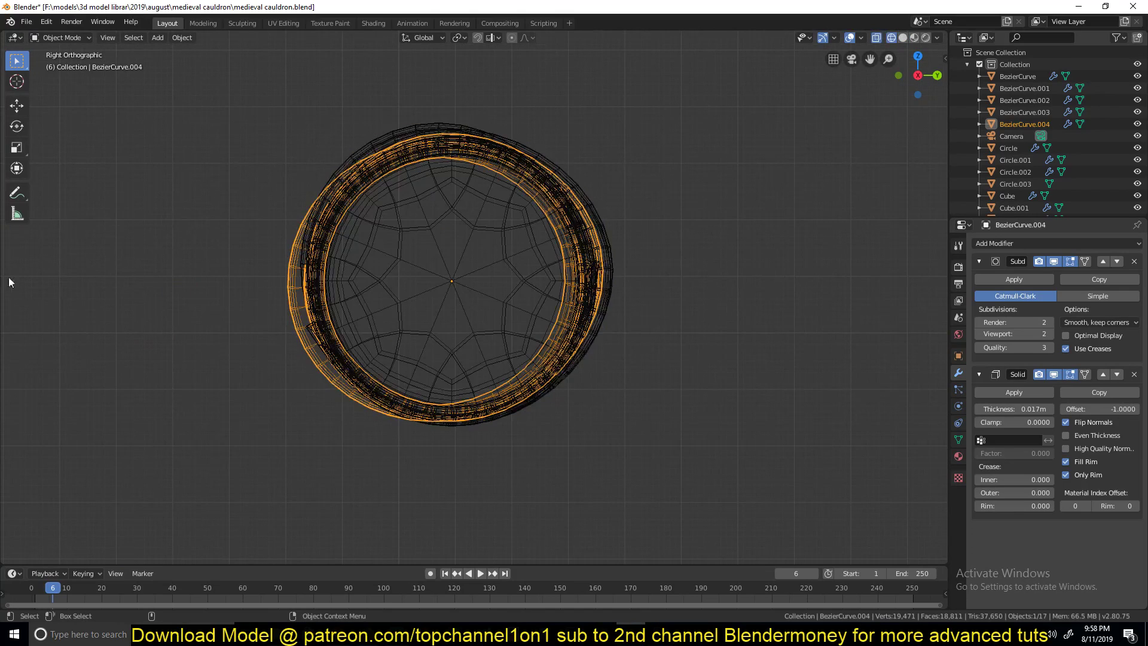
pyautogui.press('Tab')
pyautogui.press('a')
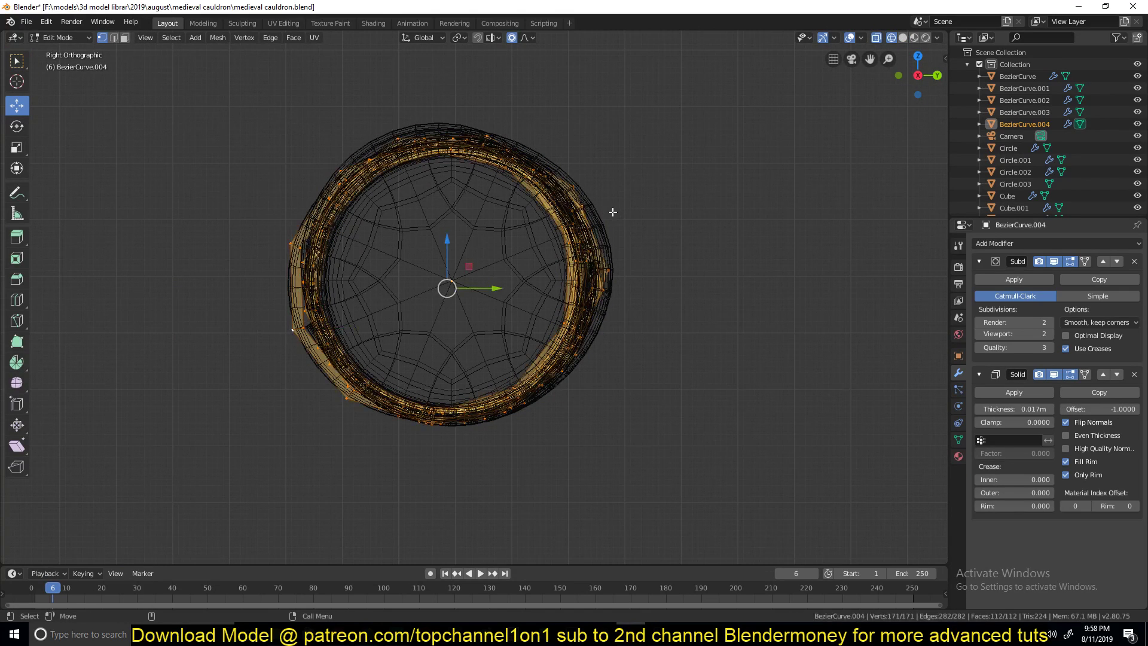
pyautogui.hotkey('alt', 's')
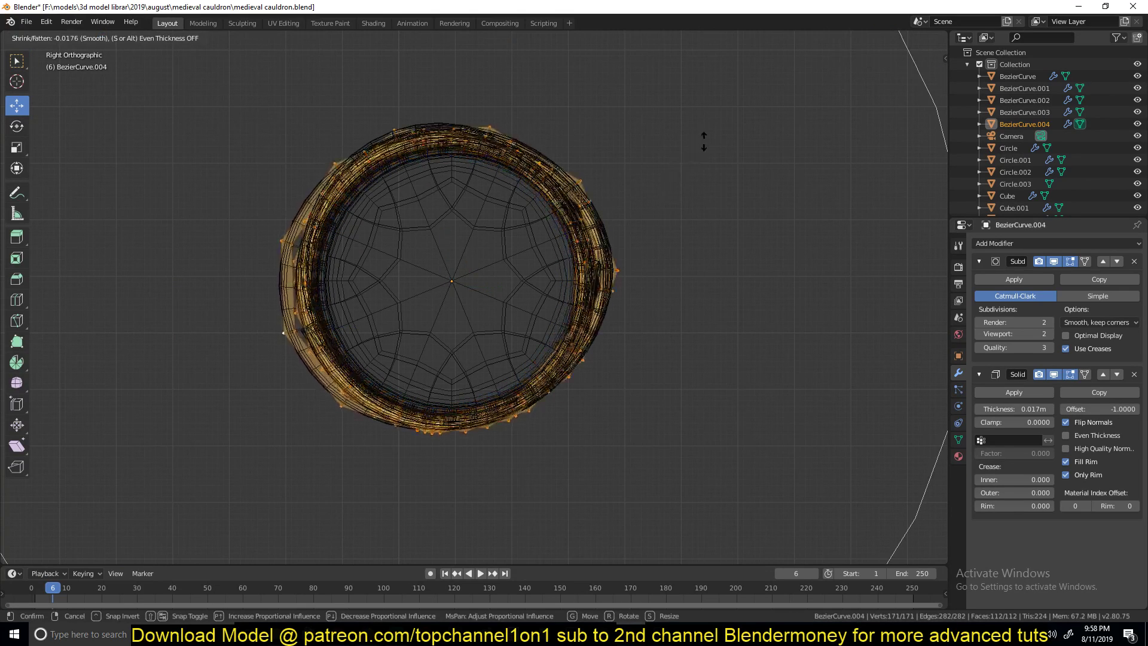
pyautogui.click(707, 118)
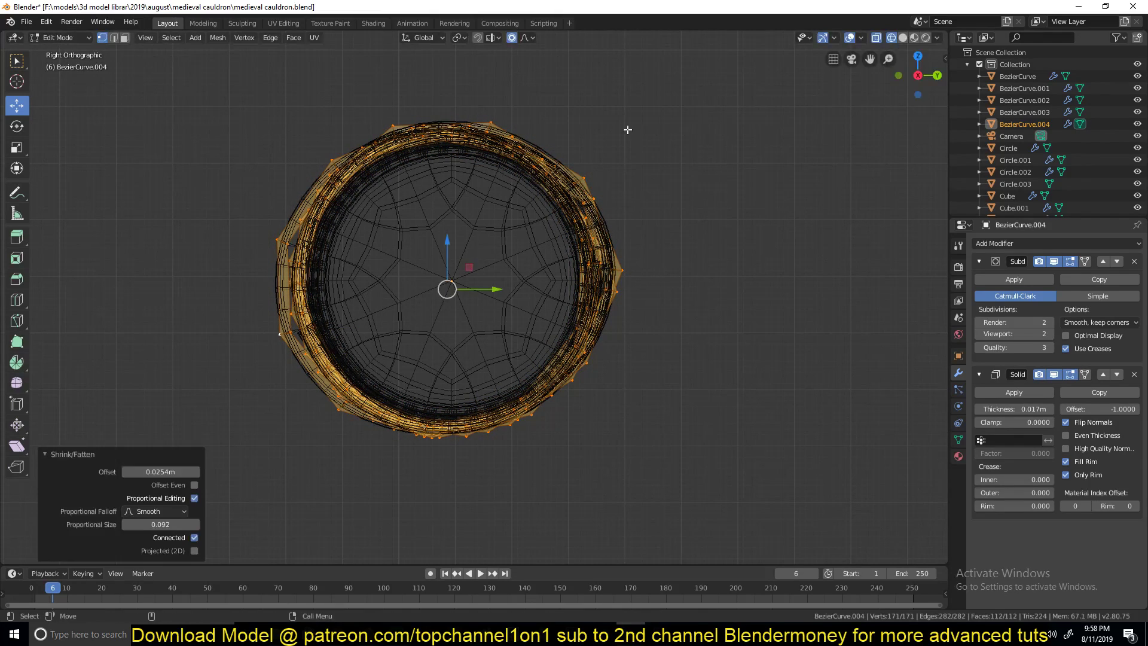
# Step: Return to solid shading, turn off proportional editing and adjust the whole pink coil with Shrink/Fatten
pyautogui.scroll(-4, 472, 178)
pyautogui.hotkey('shift', 'z')
pyautogui.moveTo(632, 194)
pyautogui.mouseDown(button='middle')
pyautogui.moveTo(633, 211)
pyautogui.moveTo(686, 200)
pyautogui.mouseUp(button='middle')
pyautogui.hotkey('alt', 's')
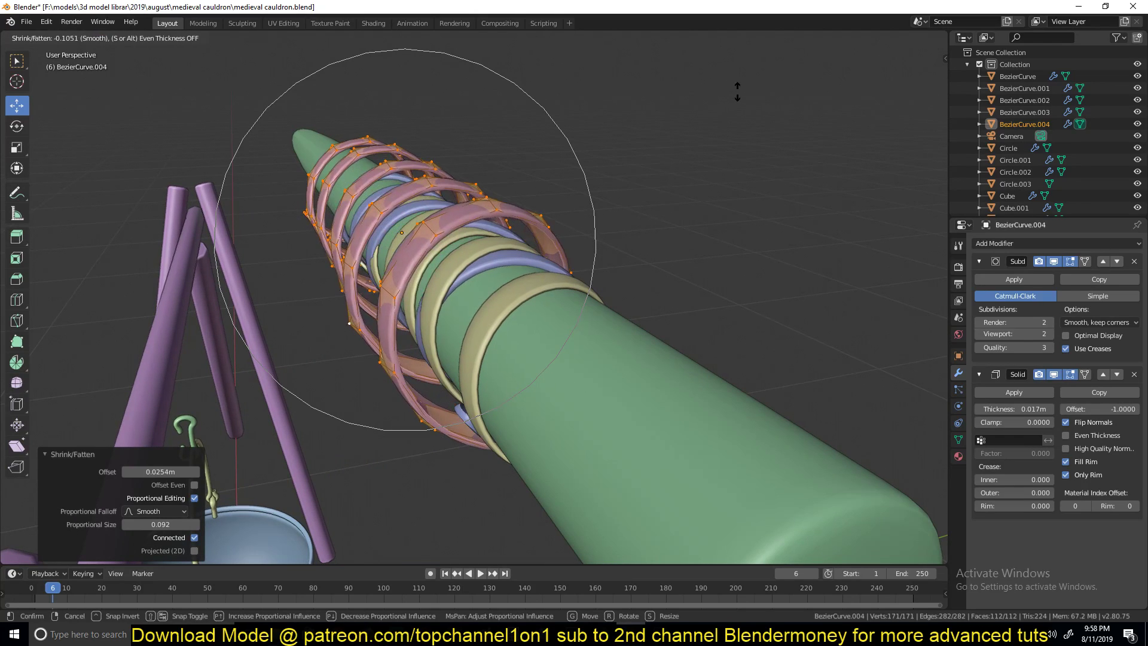
pyautogui.rightClick(675, 119)
pyautogui.press('o')
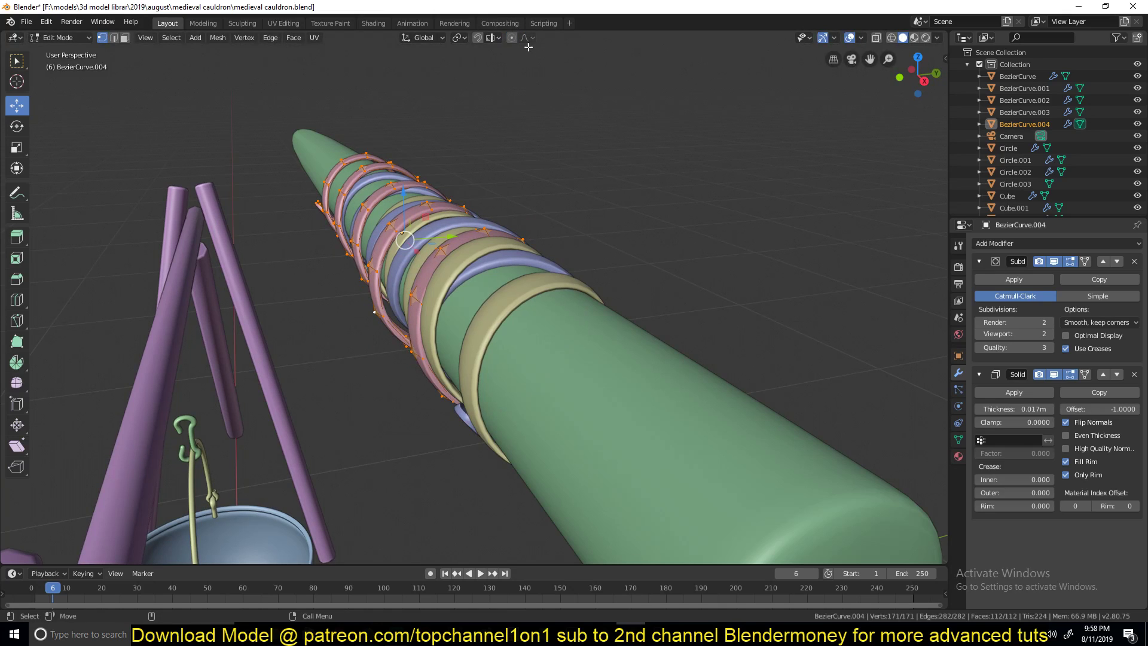
pyautogui.hotkey('alt', 's')
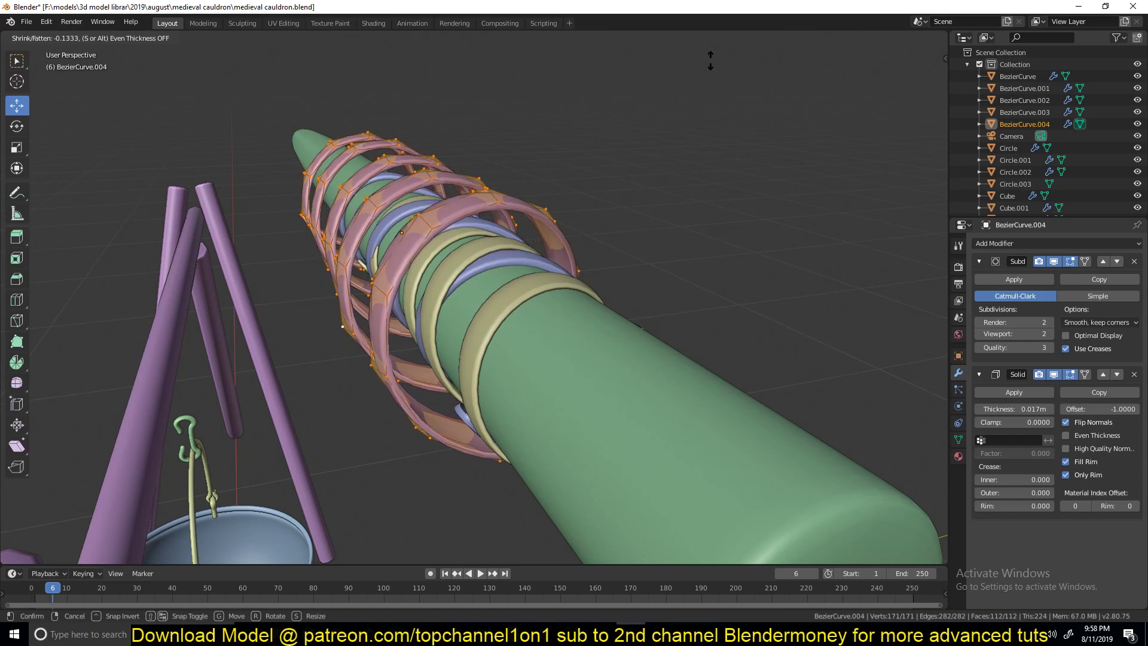
pyautogui.click(582, 204)
pyautogui.press('Tab')
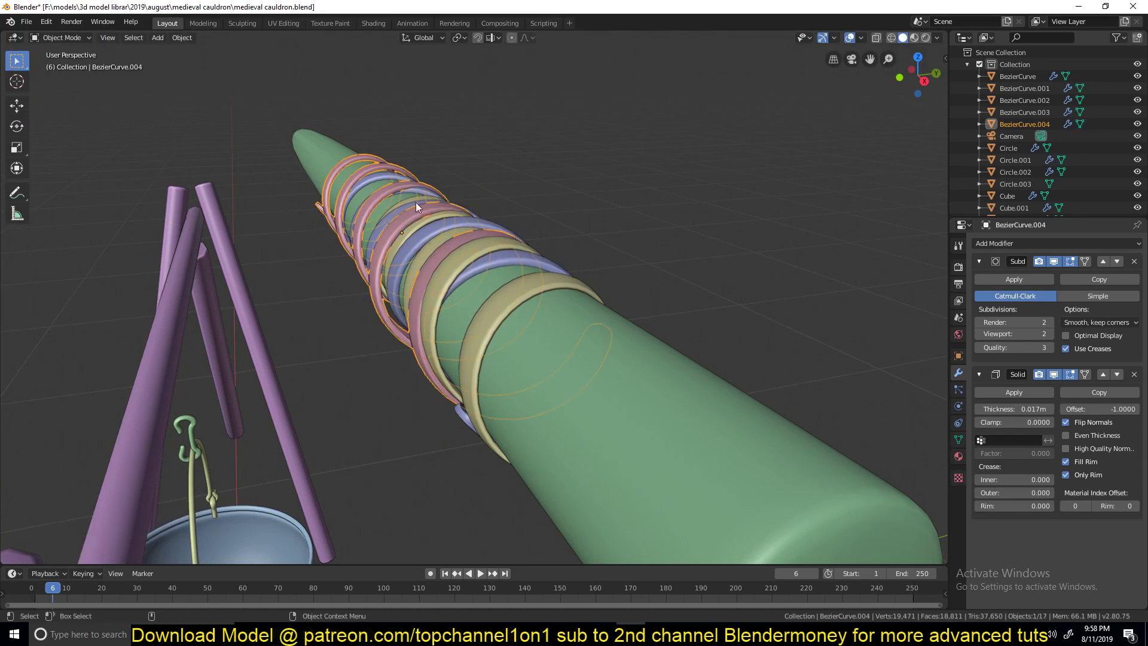
# Step: Move the blue coil's middle loop 0.00405 m along X and adjust it with Shrink/Fatten, using proportional size 0.092
pyautogui.moveTo(381, 202); pyautogui.dragTo(551, 288, button='middle')
pyautogui.press('Tab')
pyautogui.press('Tab')
pyautogui.click(371, 311)
pyautogui.press('Tab')
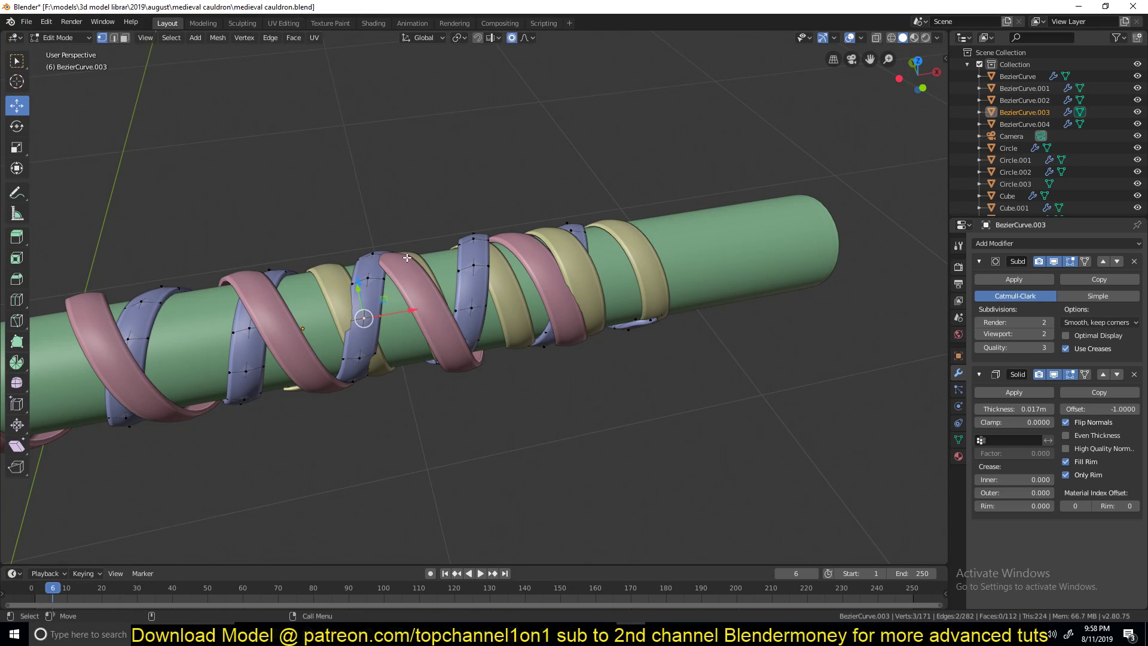
pyautogui.moveTo(406, 308); pyautogui.dragTo(412, 312)
pyautogui.hotkey('alt', 's')
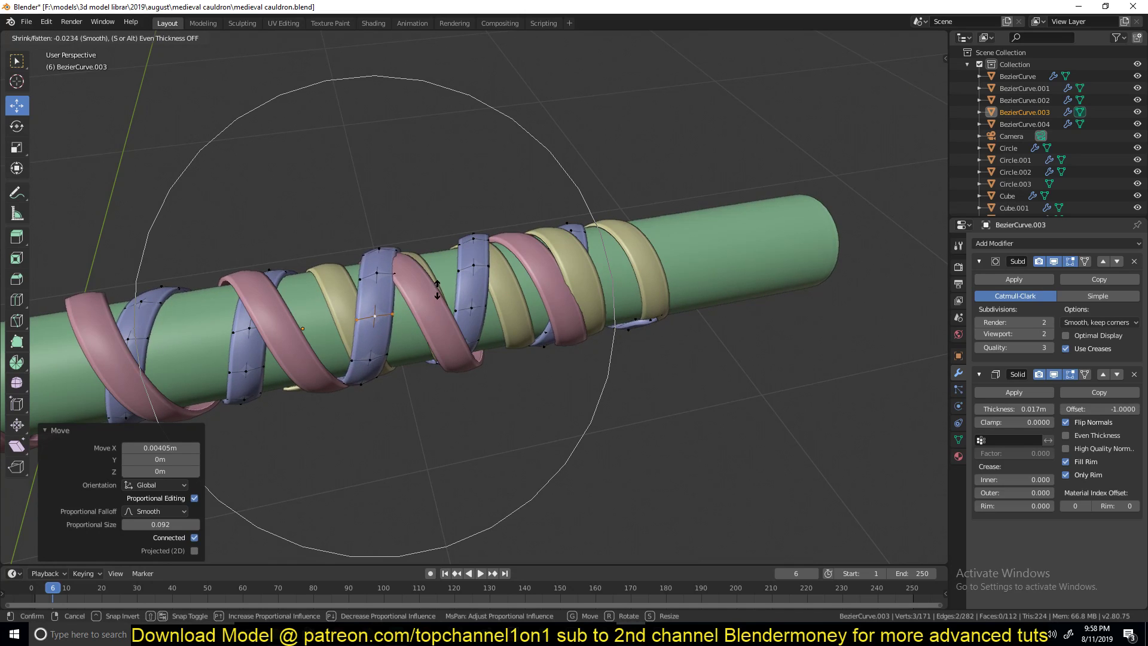
pyautogui.click(393, 303)
pyautogui.press('Tab')
# Step: Deselect everything and examine the coiled pole in relation to the whole cauldron stand
pyautogui.hotkey('alt', 'a')
pyautogui.scroll(-3, 394, 303)
pyautogui.moveTo(394, 303); pyautogui.dragTo(206, 269, button='middle')
pyautogui.moveTo(430, 239); pyautogui.dragTo(452, 329, button='middle')
pyautogui.press('z')
pyautogui.click(381, 224)
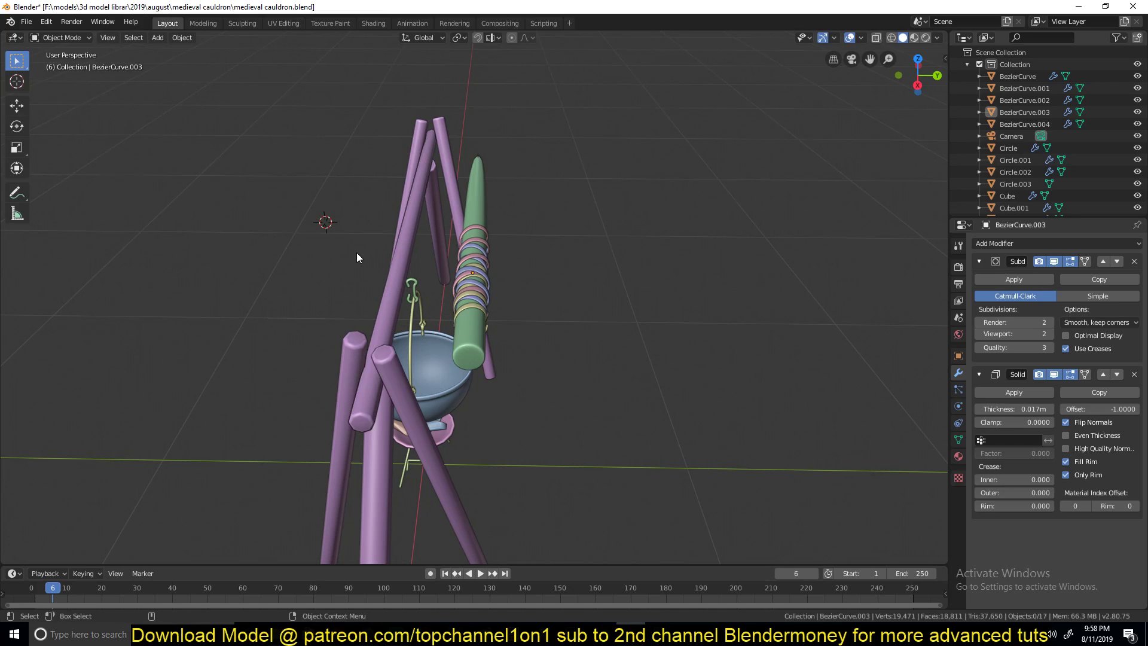
pyautogui.moveTo(357, 258); pyautogui.dragTo(568, 399, button='middle')
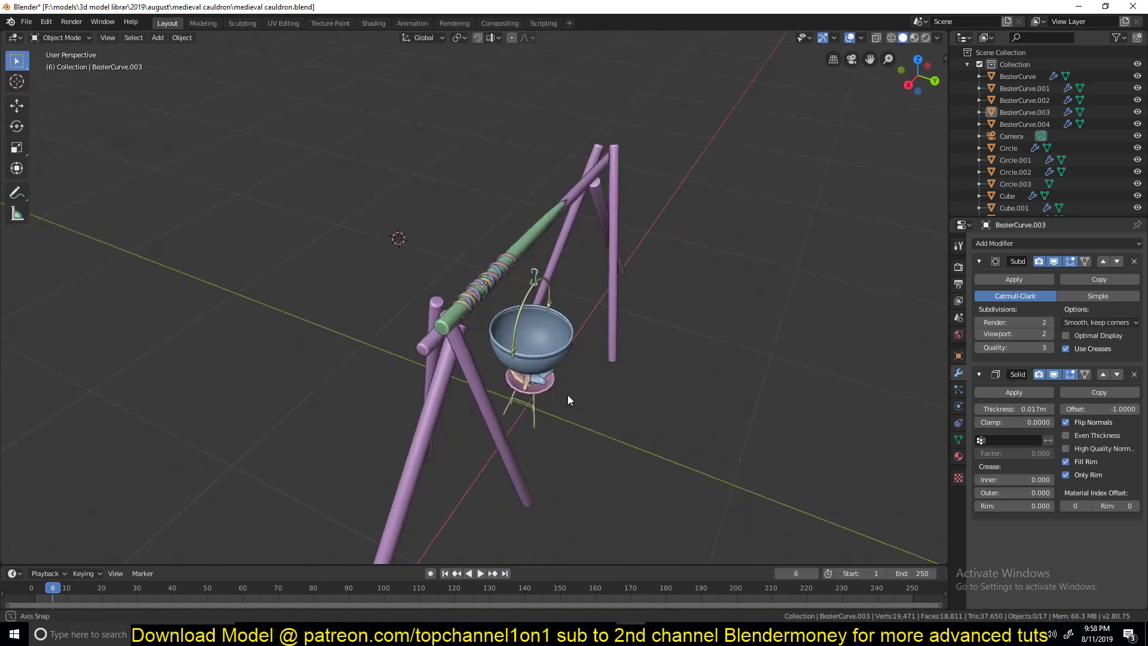
# Step: Revert the medieval cauldron file to its last saved version
pyautogui.click(32, 26)
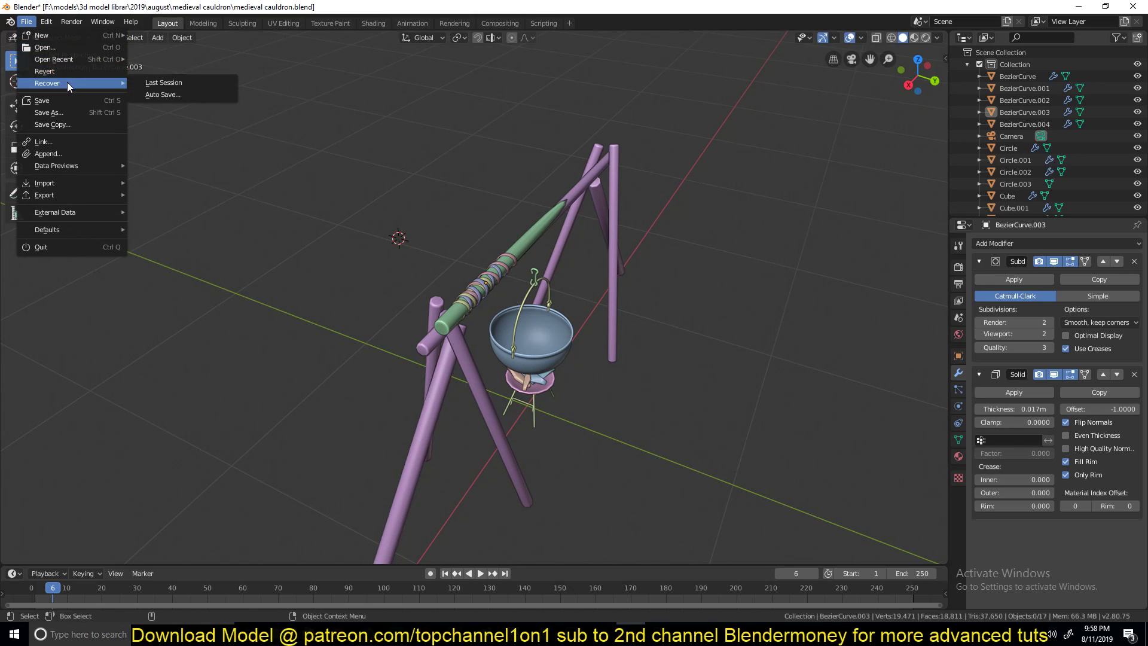
pyautogui.click(69, 71)
pyautogui.click(93, 71)
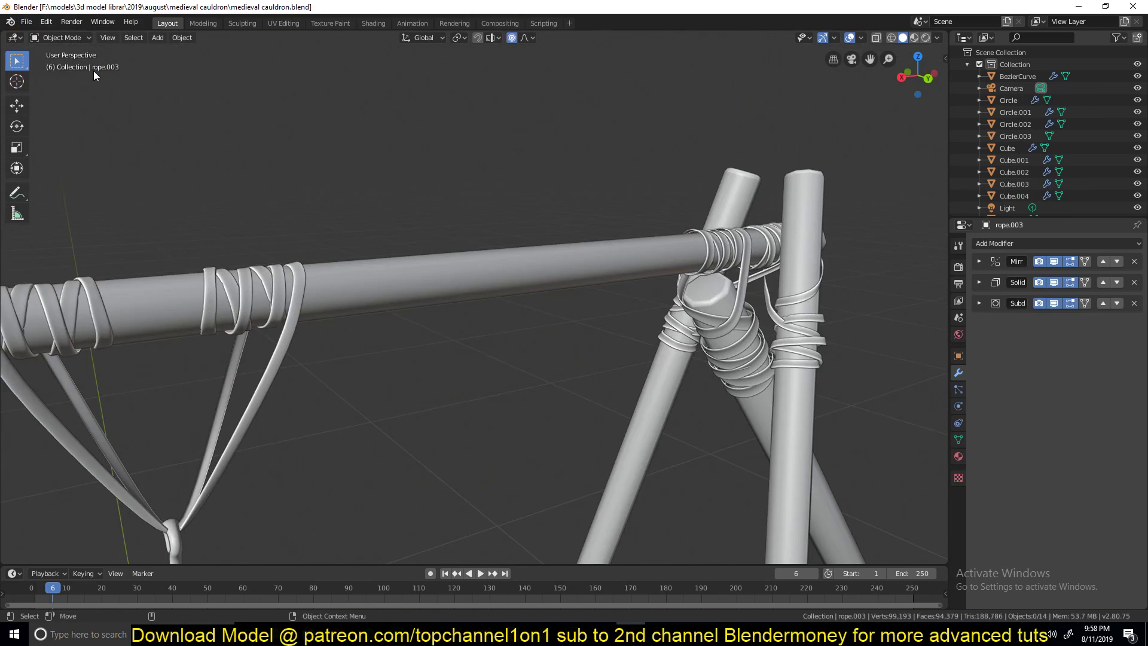
# Step: Examine the rope wraps at the joints between the crossbar and the support poles on the finished stand
pyautogui.scroll(-7, 489, 270)
pyautogui.moveTo(489, 271); pyautogui.dragTo(306, 265, button='middle')
pyautogui.scroll(5, 270, 188)
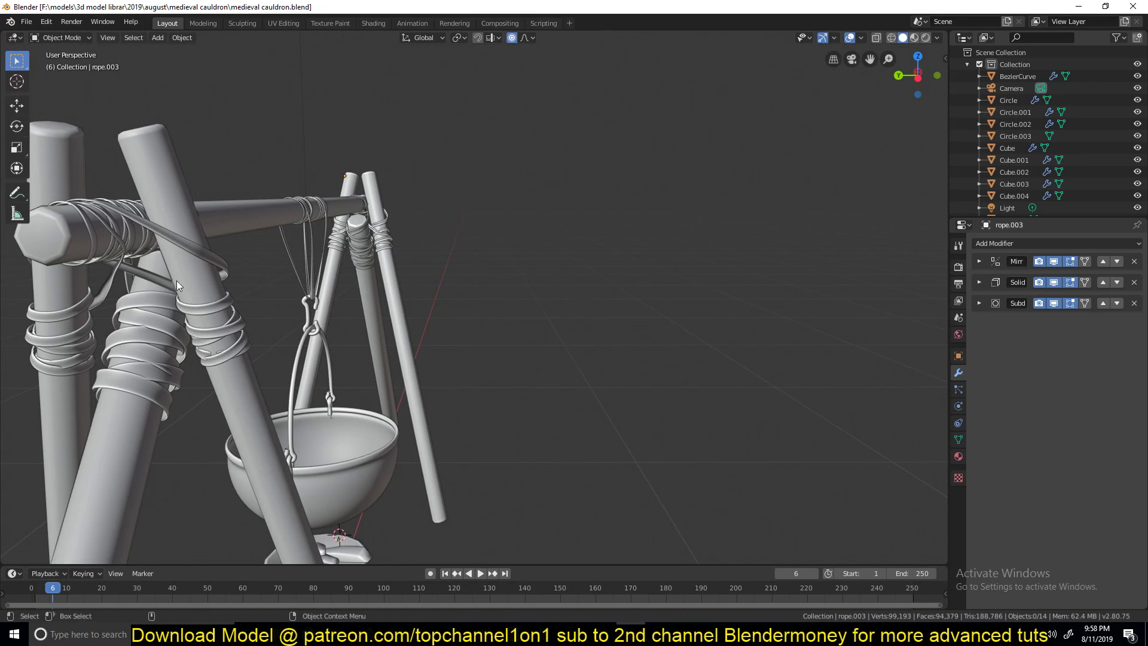
pyautogui.click(165, 239)
pyautogui.moveTo(165, 244); pyautogui.dragTo(256, 194, button='middle')
pyautogui.scroll(-2, 442, 222)
pyautogui.keyDown('shift'); pyautogui.moveTo(443, 222); pyautogui.dragTo(437, 345, button='middle'); pyautogui.keyUp('shift')
pyautogui.click(441, 289)
pyautogui.scroll(6, 551, 321)
pyautogui.scroll(-5, 437, 341)
pyautogui.click(339, 356)
pyautogui.moveTo(372, 315); pyautogui.dragTo(426, 355, button='middle')
pyautogui.keyDown('shift'); pyautogui.moveTo(557, 433); pyautogui.dragTo(517, 320, button='middle'); pyautogui.keyUp('shift')
pyautogui.hotkey('alt', 'a')
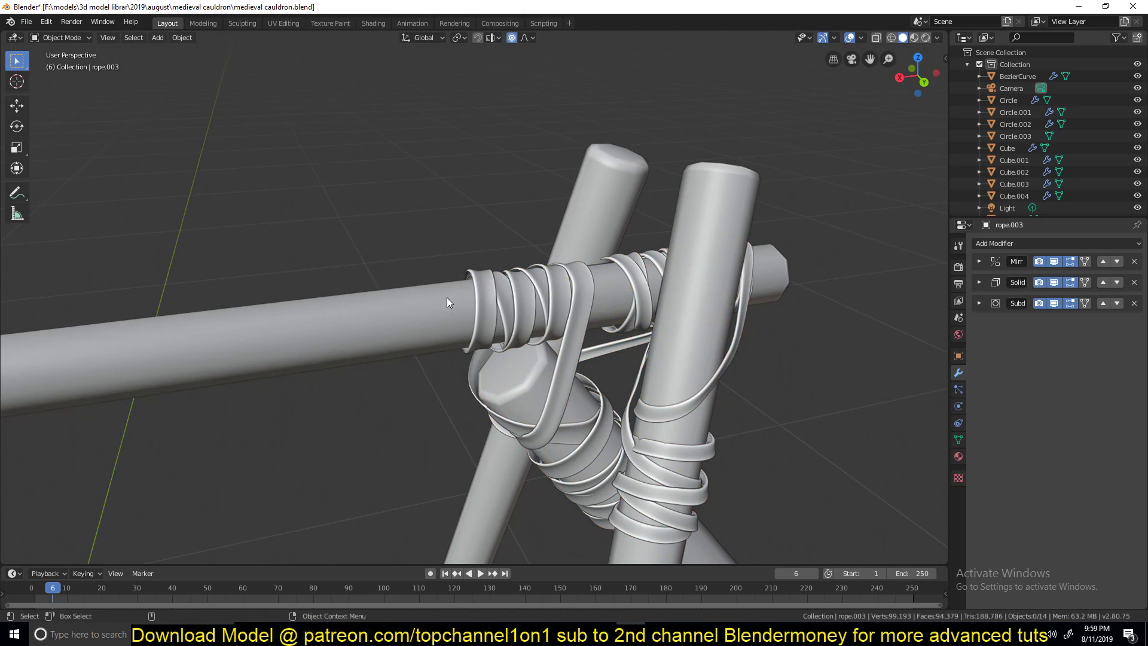
# Step: Examine the rope strands that hang the hook and cauldron from the crossbar, and the lashings beside them
pyautogui.scroll(-4, 502, 313)
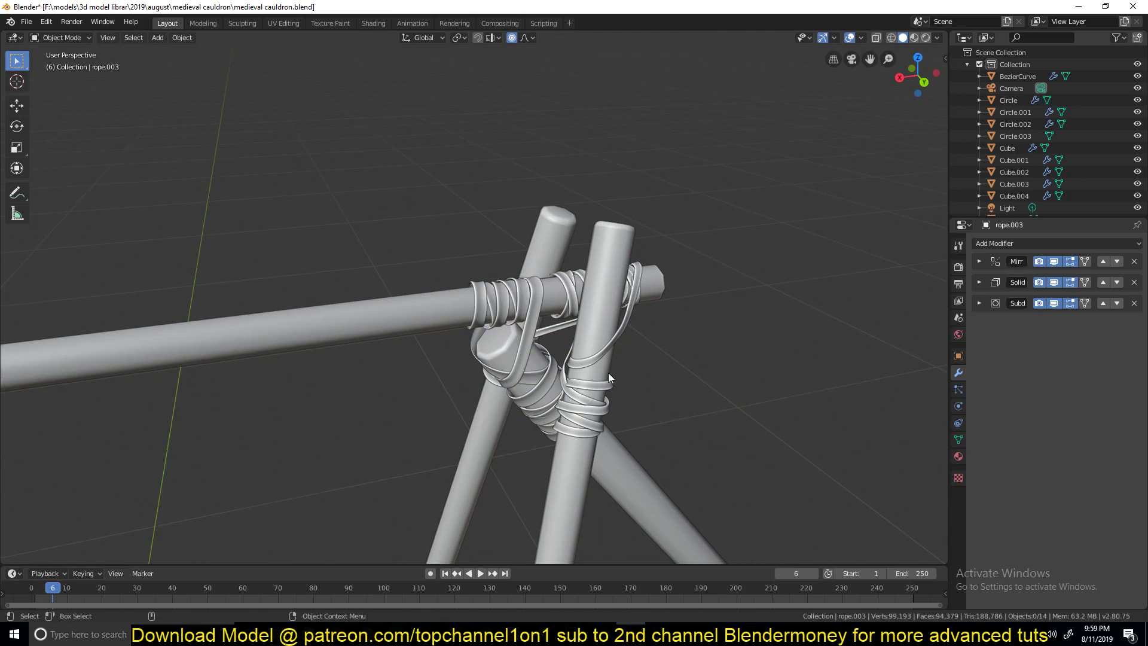
pyautogui.scroll(5, 599, 373)
pyautogui.scroll(-6, 608, 326)
pyautogui.moveTo(353, 274); pyautogui.dragTo(316, 234, button='middle')
pyautogui.keyDown('shift'); pyautogui.moveTo(393, 232); pyautogui.dragTo(550, 153, button='middle'); pyautogui.keyUp('shift')
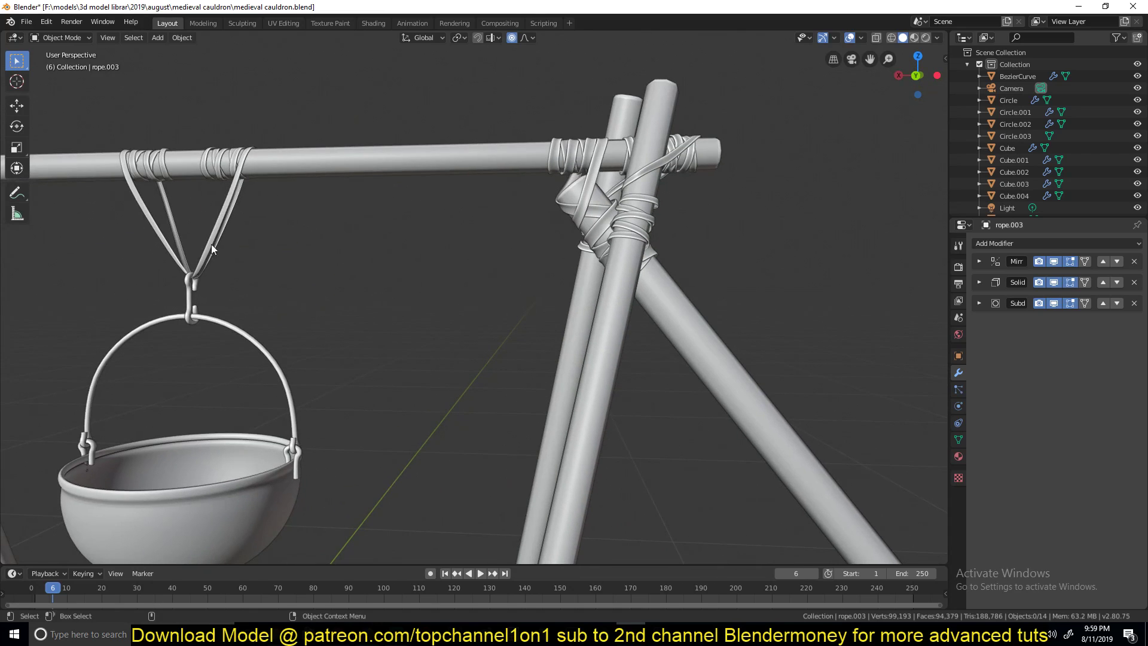
pyautogui.click(213, 240)
pyautogui.scroll(-4, 605, 188)
pyautogui.scroll(6, 203, 171)
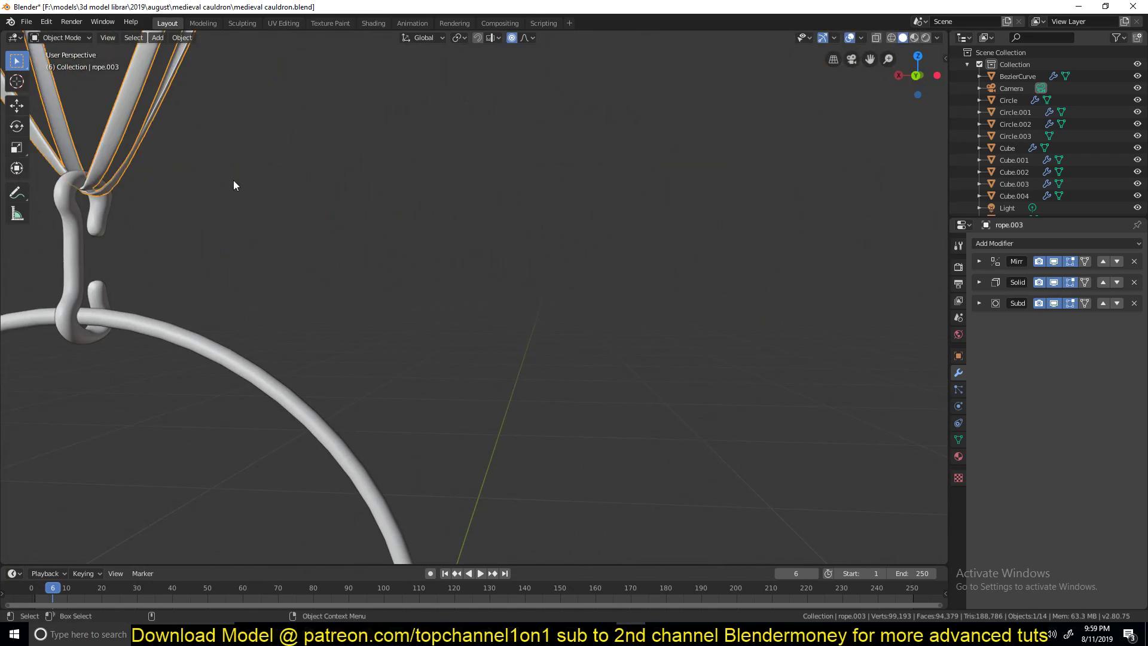
pyautogui.scroll(-7, 112, 157)
pyautogui.click(490, 197)
pyautogui.moveTo(492, 199); pyautogui.dragTo(417, 235, button='middle')
pyautogui.scroll(4, 605, 267)
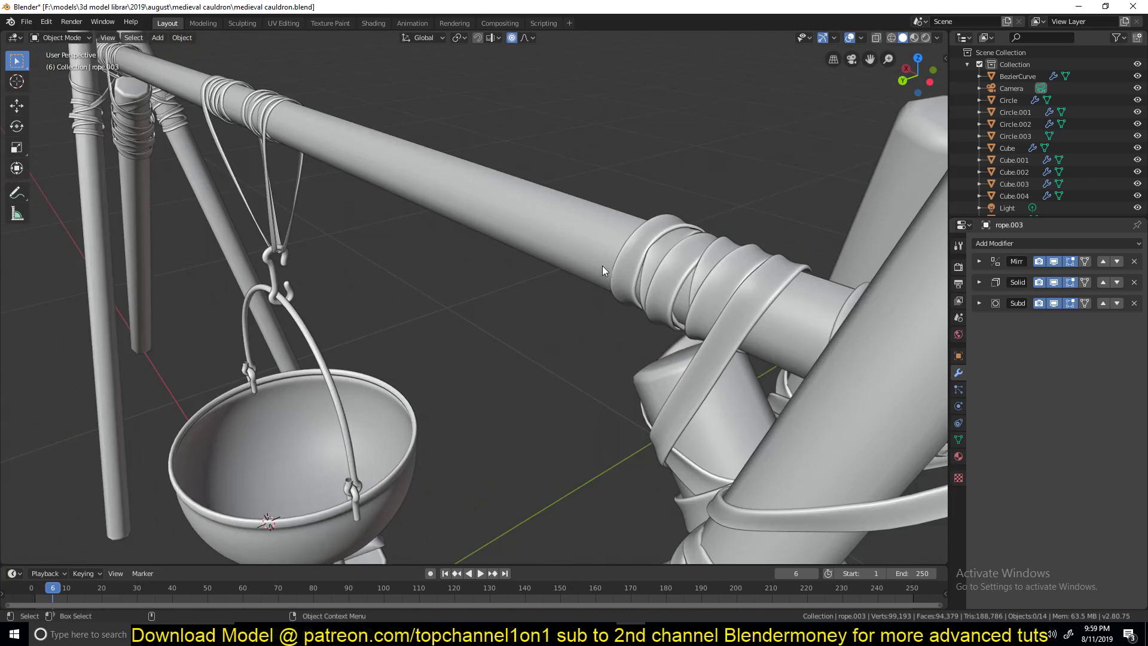
# Step: Try a lower Solidify thickness on the rope wraps, undo the change and deselect the rope
pyautogui.keyDown('shift'); pyautogui.moveTo(706, 296); pyautogui.dragTo(592, 254, button='middle'); pyautogui.keyUp('shift')
pyautogui.click(592, 253)
pyautogui.click(573, 286)
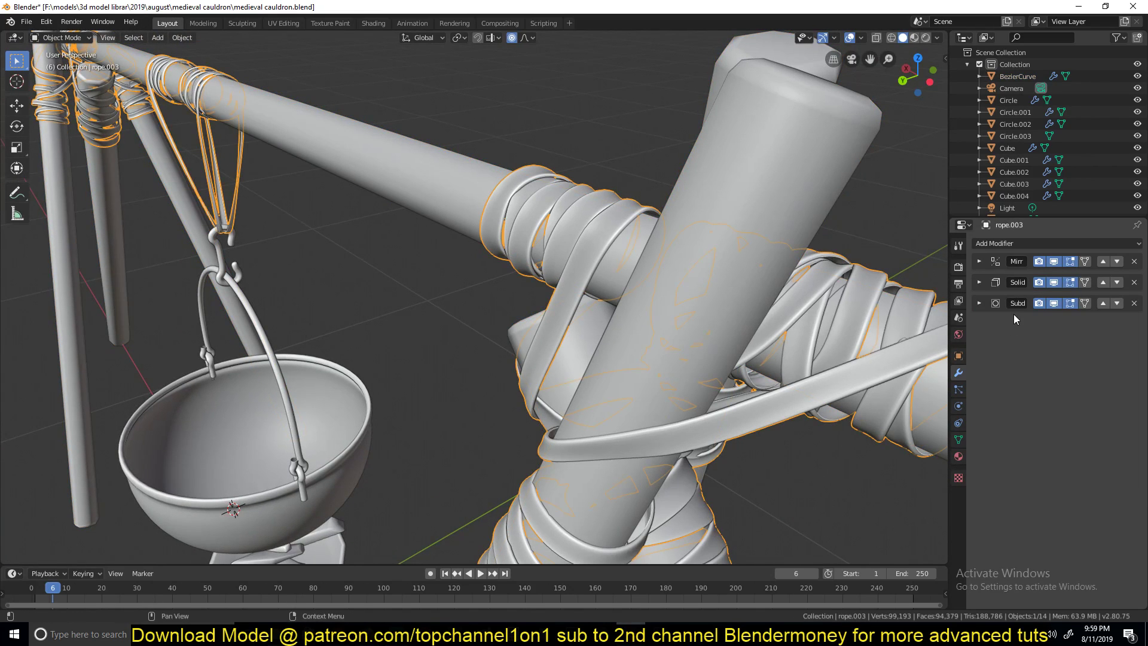
pyautogui.click(987, 290)
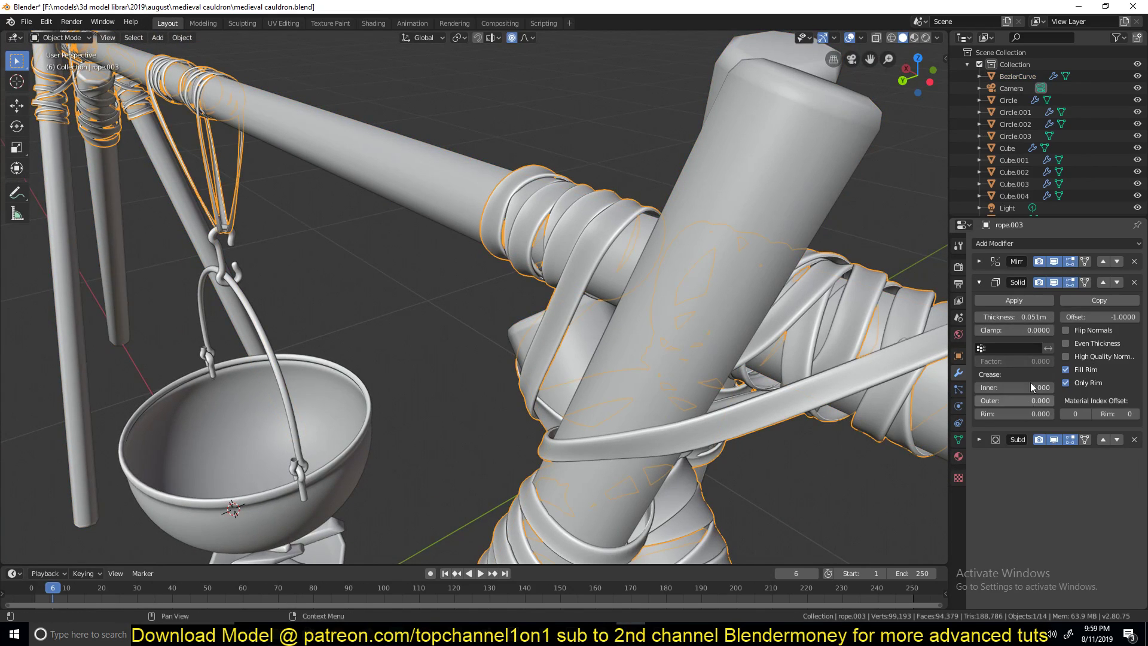
pyautogui.moveTo(1017, 317); pyautogui.dragTo(895, 319)
pyautogui.hotkey('ctrl', 'z')
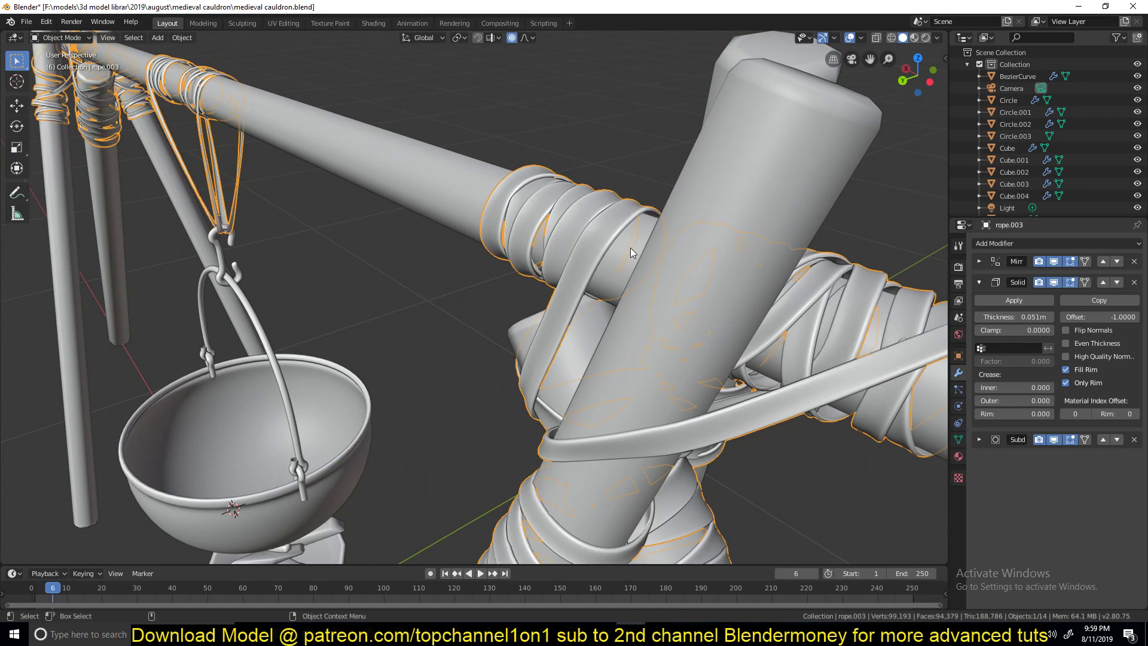
pyautogui.hotkey('alt', 'a')
pyautogui.scroll(-6, 435, 288)
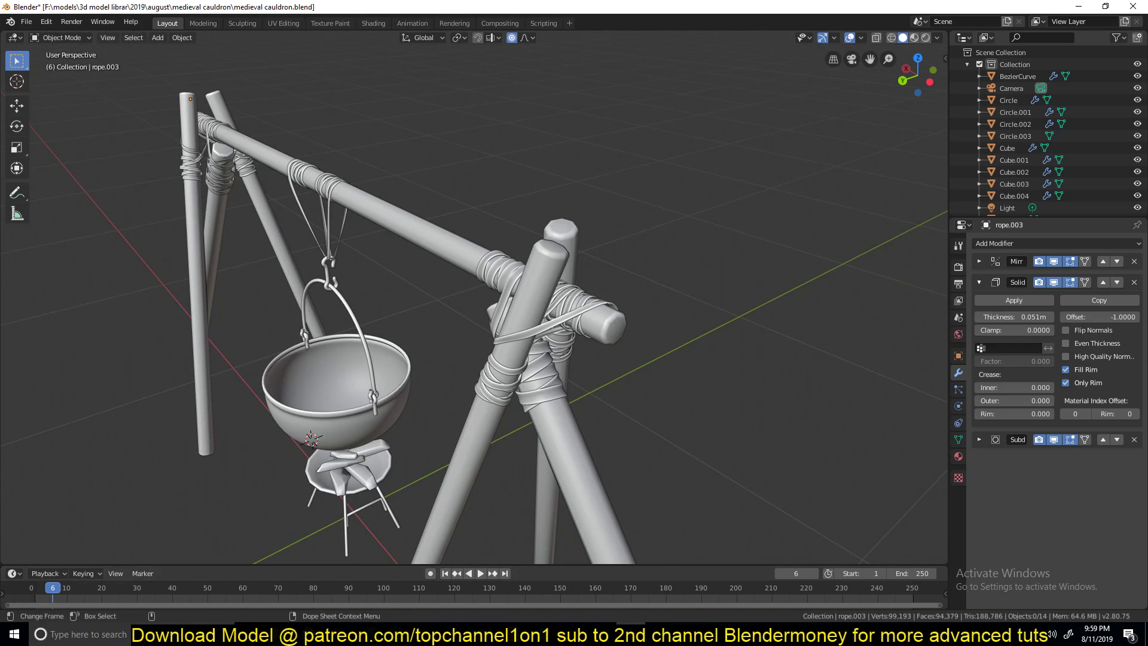
# Step: Switch to the web browser and look through the uploaded videos on the BlenderMoney YouTube channel
pyautogui.click(367, 634)
pyautogui.scroll(3, 334, 265)
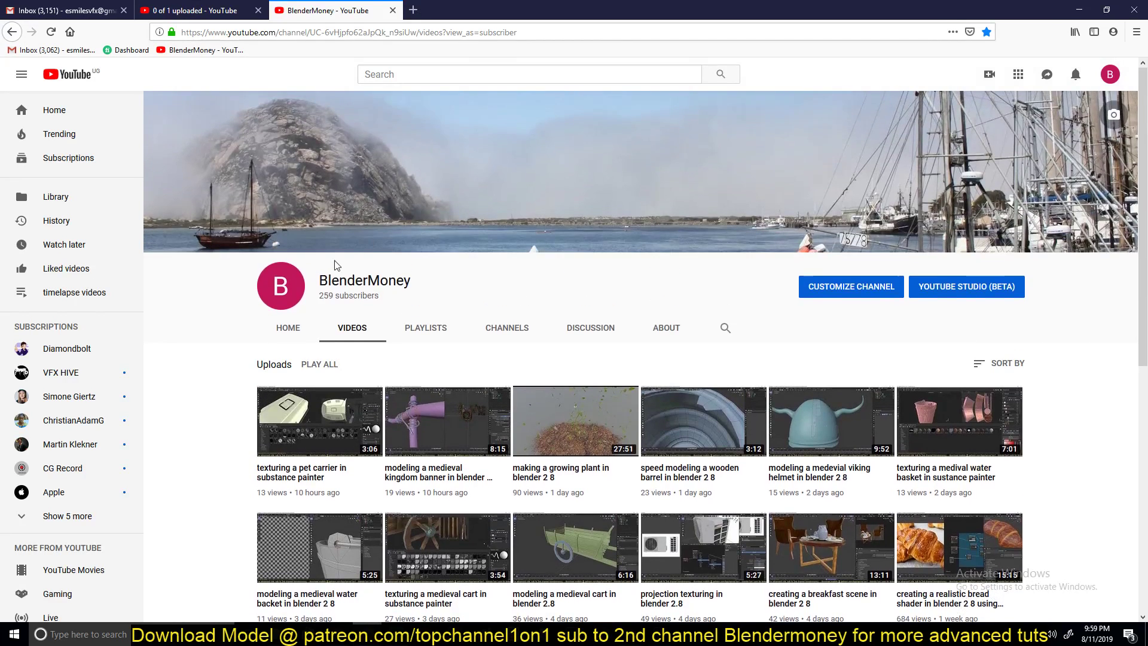
pyautogui.scroll(-4, 415, 342)
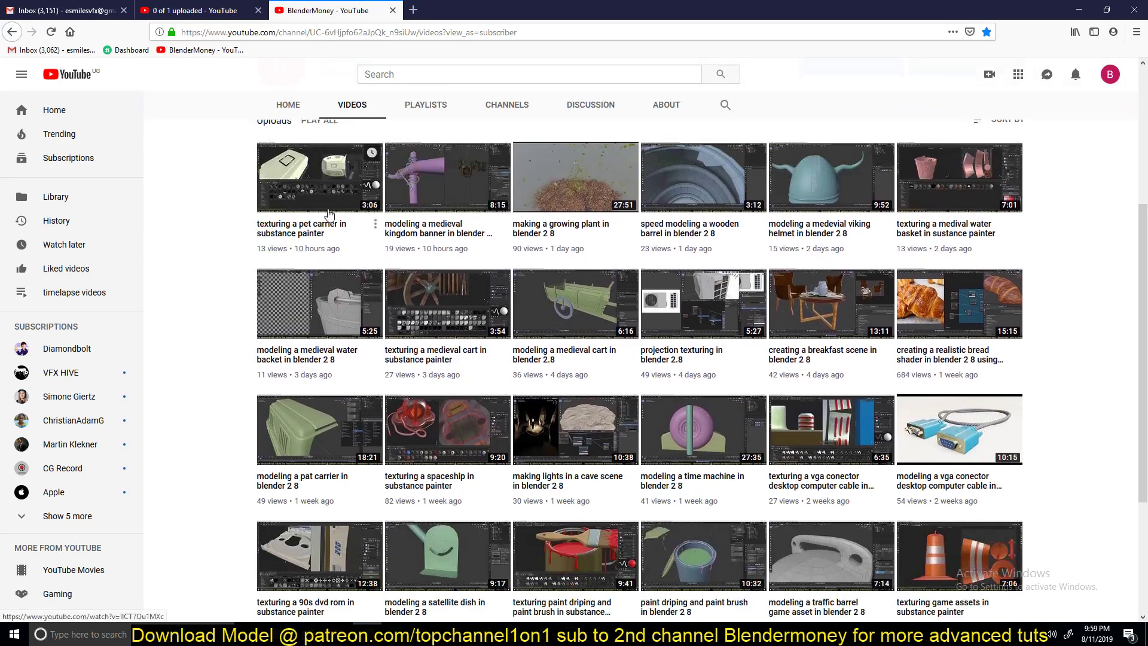